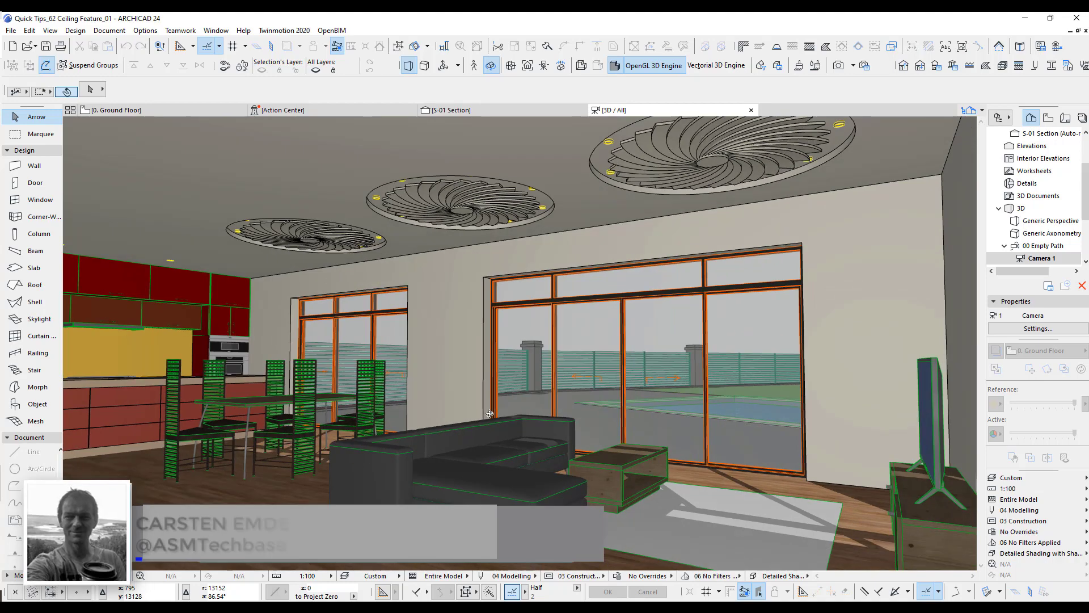
# Step: Examine the reference ceiling photo and the concentric circles with the single blade arc on the ground floor plan
pyautogui.moveTo(494, 419); pyautogui.dragTo(495, 423, button='middle')
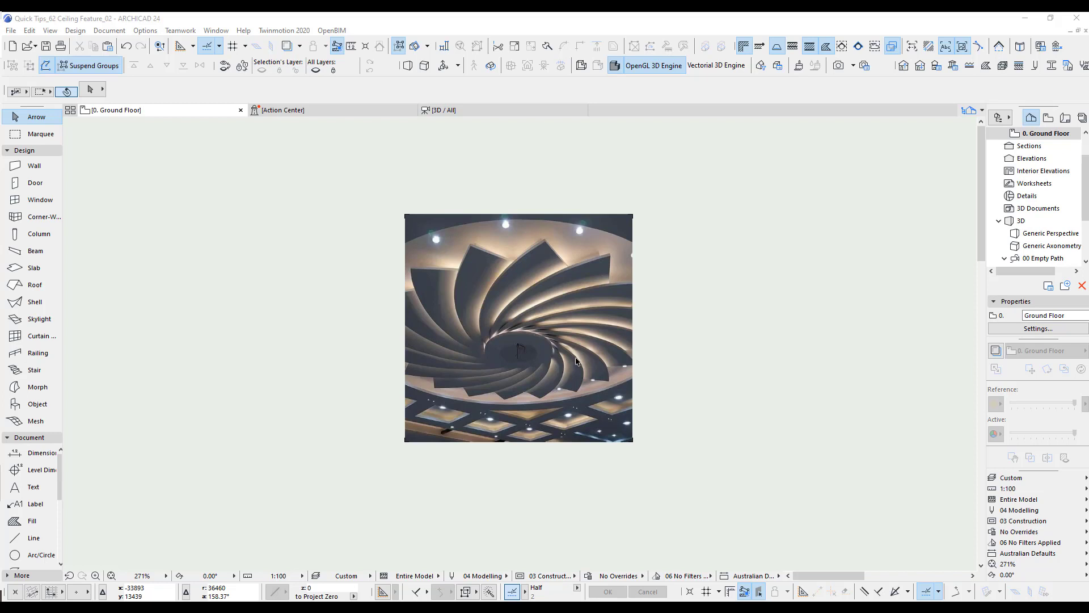
pyautogui.scroll(1, 548, 349)
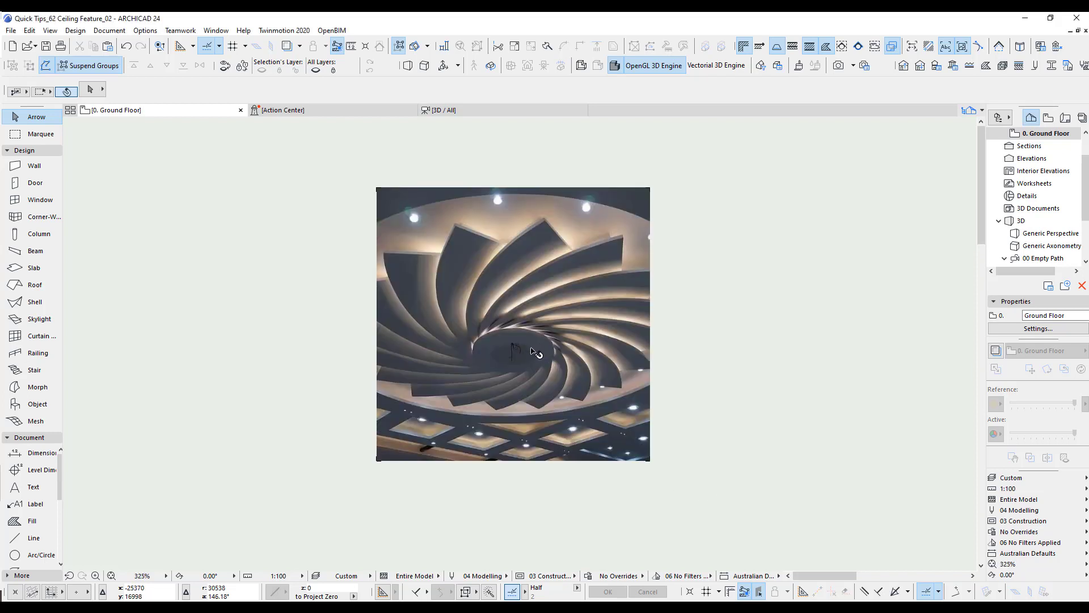
pyautogui.scroll(-4, 761, 352)
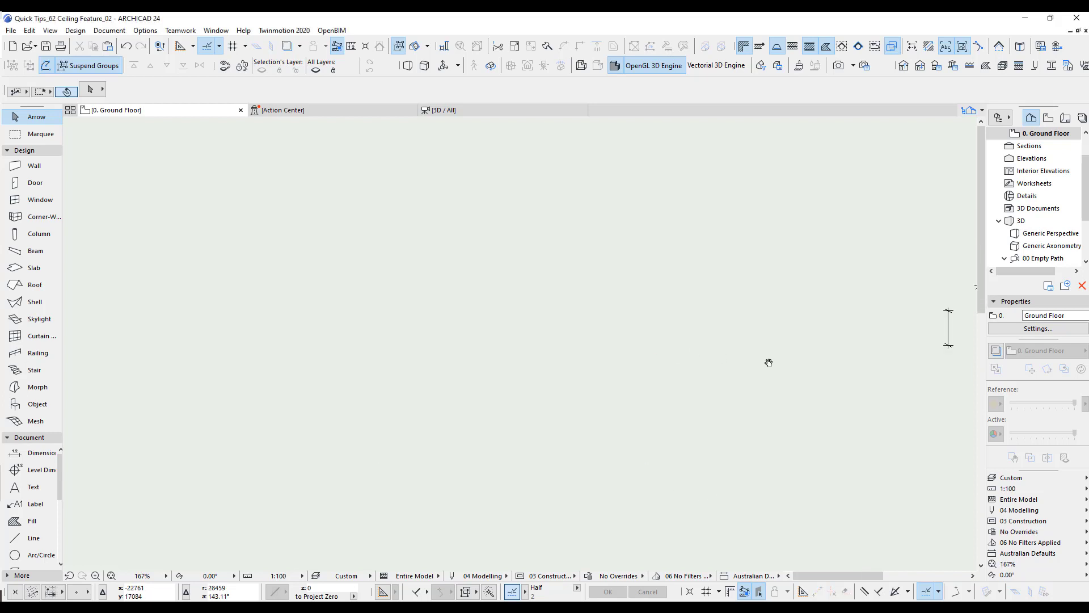
pyautogui.moveTo(761, 362); pyautogui.dragTo(341, 357, button='middle')
pyautogui.scroll(5, 640, 343)
pyautogui.scroll(1, 647, 375)
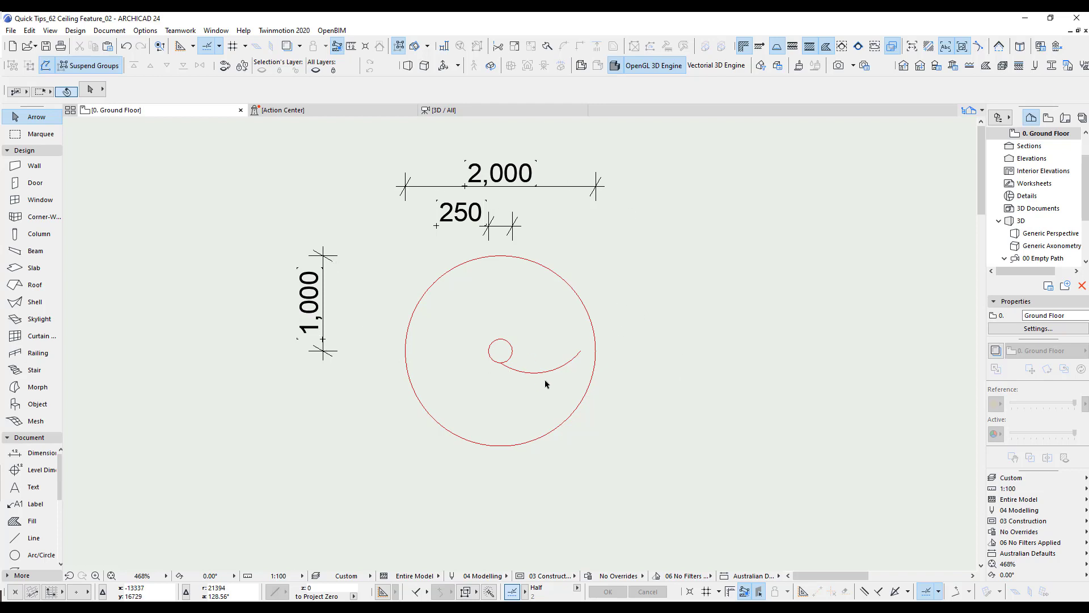
pyautogui.scroll(3, 533, 376)
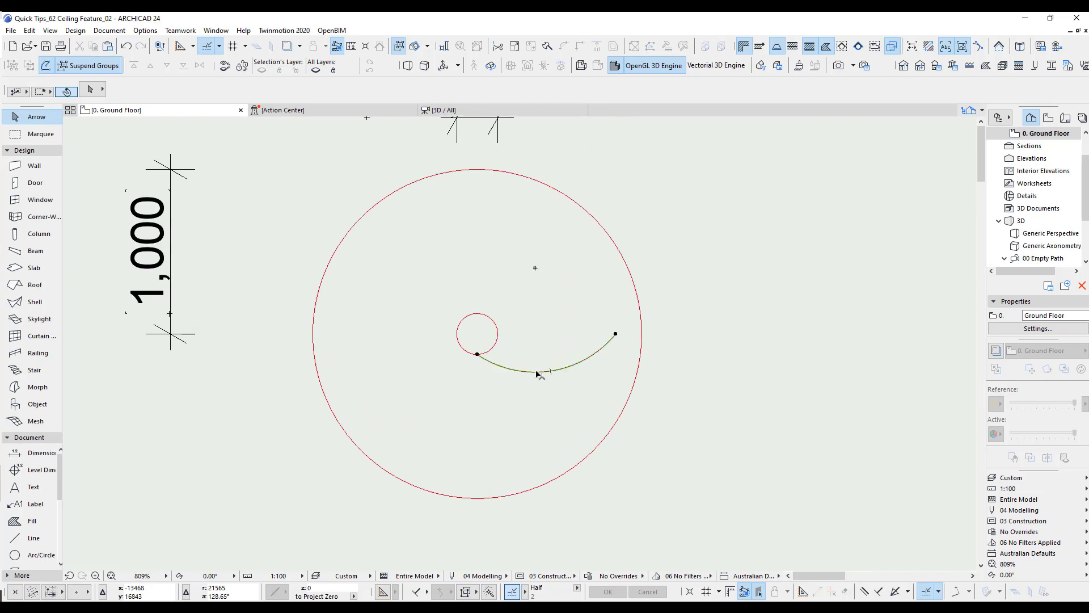
pyautogui.click(539, 374)
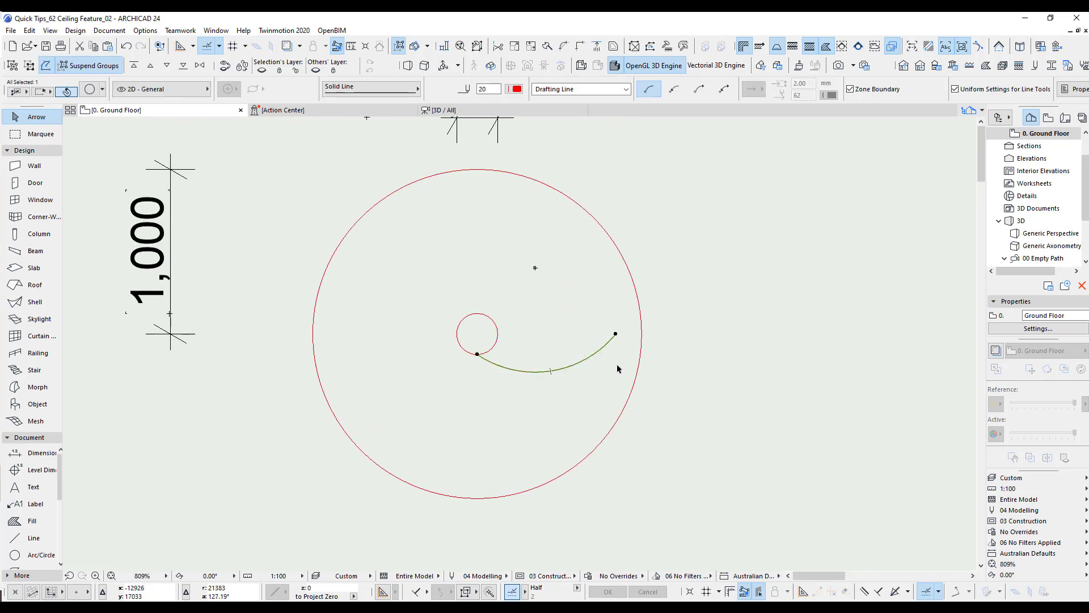
# Step: Compare the blade arc with the curved blades in the reference photo
pyautogui.scroll(-4, 601, 369)
pyautogui.moveTo(336, 387); pyautogui.dragTo(637, 384, button='middle')
pyautogui.moveTo(278, 385); pyautogui.dragTo(608, 374, button='middle')
pyautogui.moveTo(440, 367); pyautogui.dragTo(570, 372, button='middle')
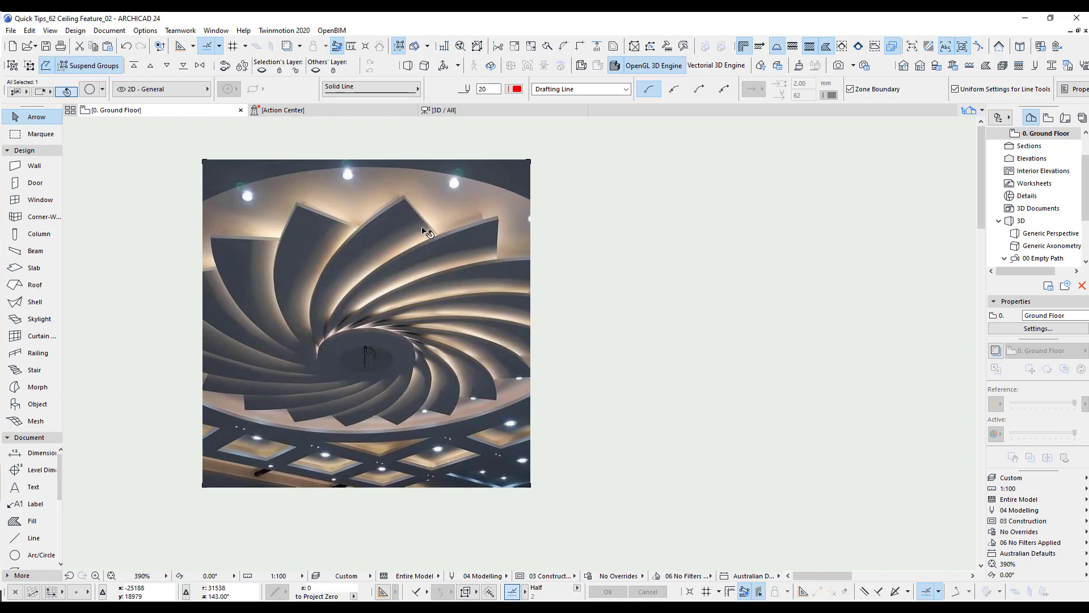
pyautogui.scroll(-3, 644, 356)
pyautogui.moveTo(644, 356); pyautogui.dragTo(111, 326, button='middle')
pyautogui.scroll(6, 639, 327)
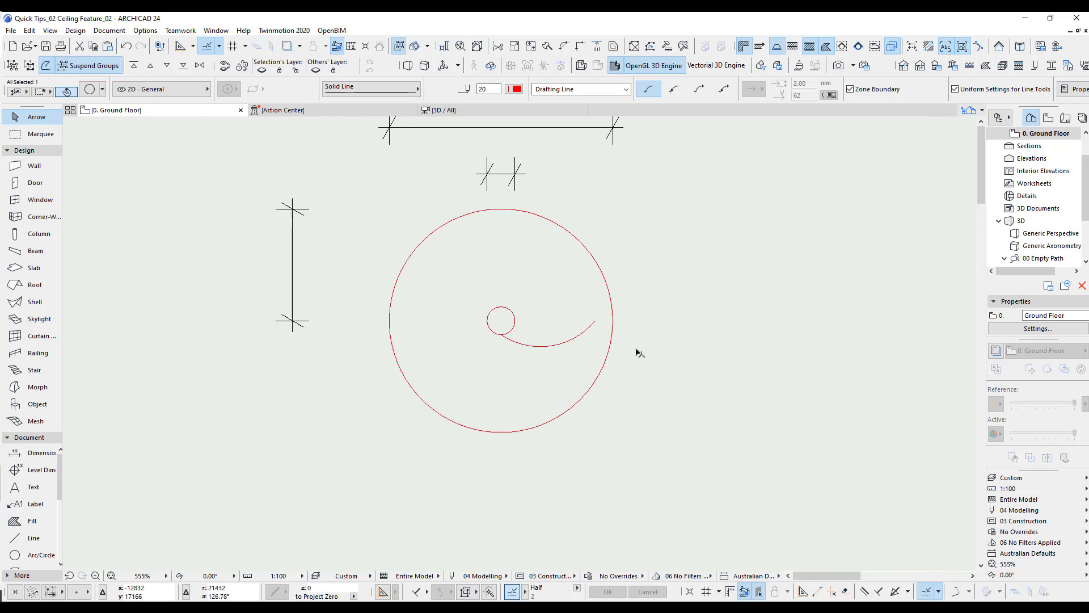
pyautogui.moveTo(646, 356); pyautogui.dragTo(697, 385, button='middle')
pyautogui.press('Escape')
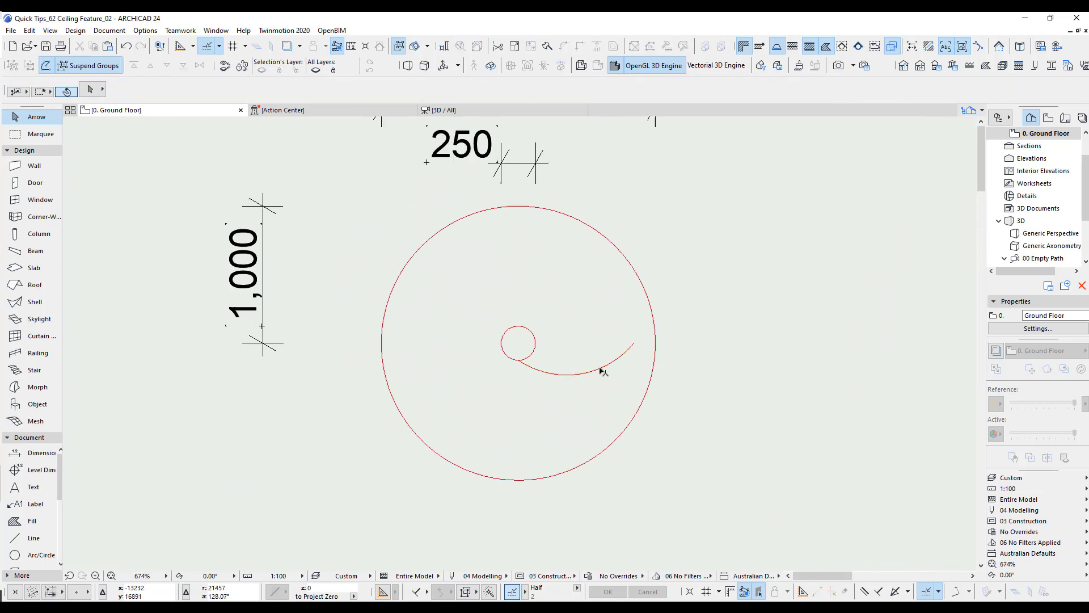
# Step: Copy the arc so its inner end sits at the circles' centre, and rotate the copy slightly counter-clockwise about that point
pyautogui.click(602, 371)
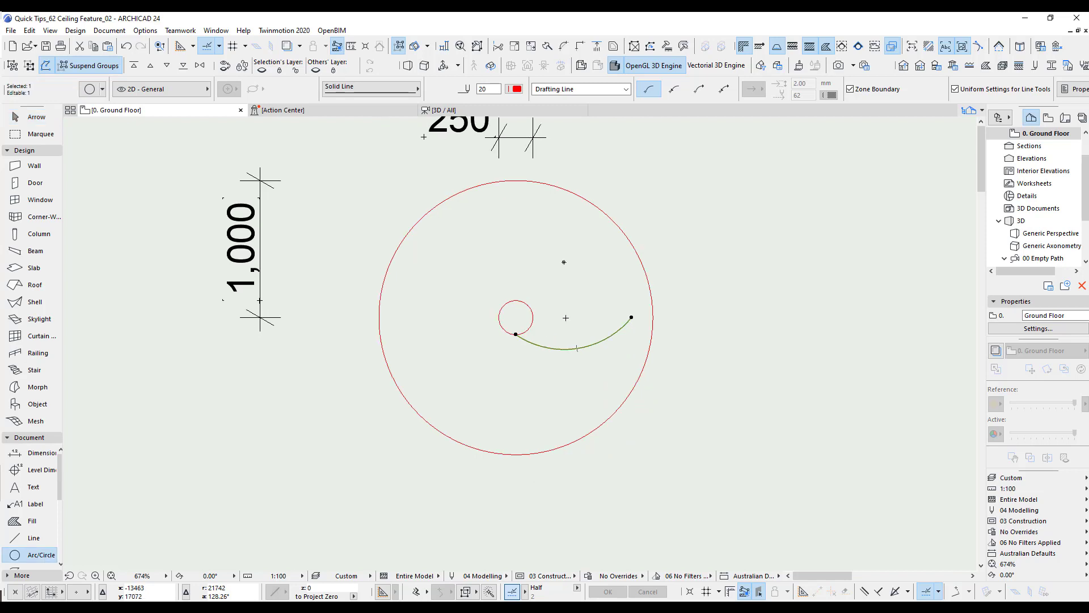
pyautogui.hotkey('ctrl', 'shift', 'd')
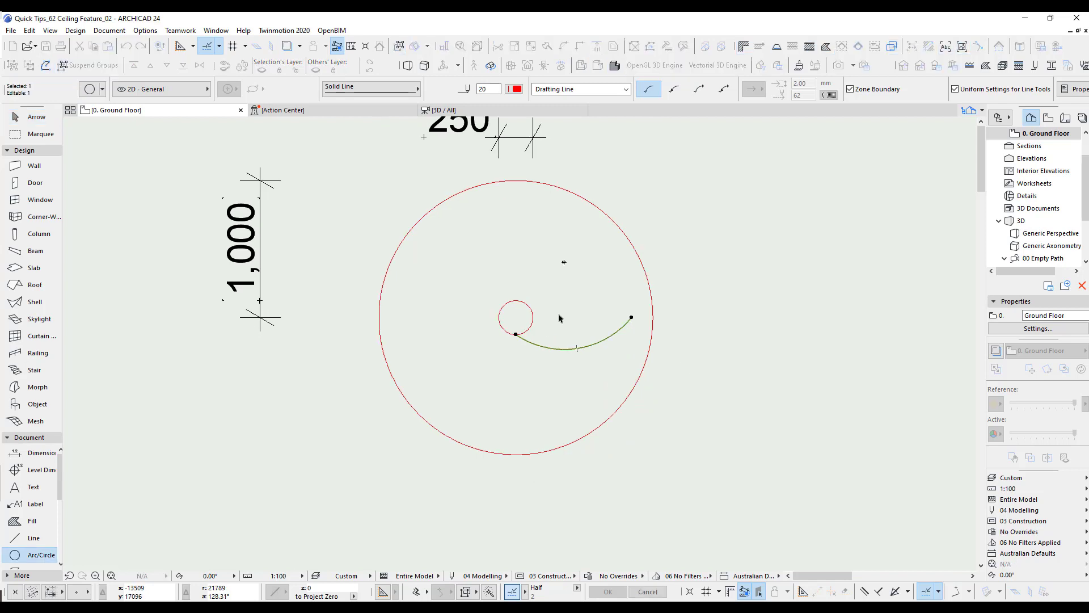
pyautogui.click(516, 317)
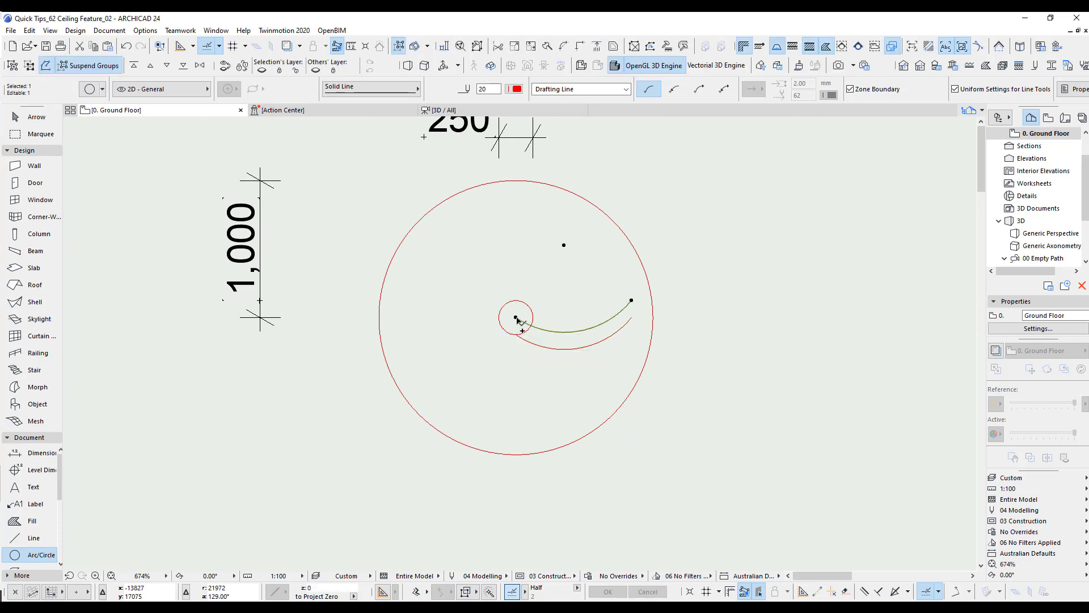
pyautogui.click(515, 318)
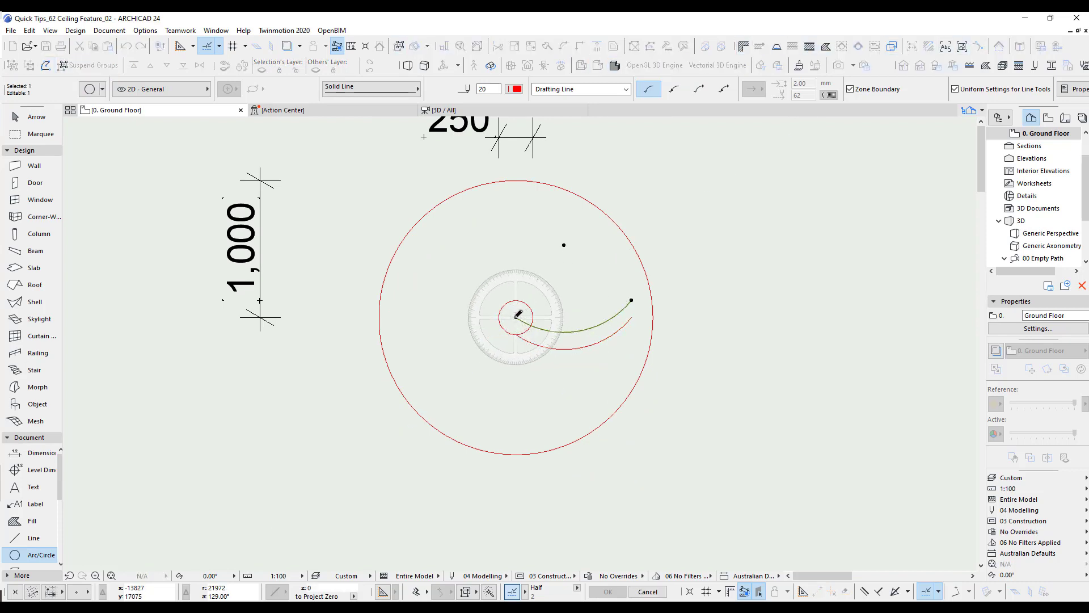
pyautogui.click(632, 300)
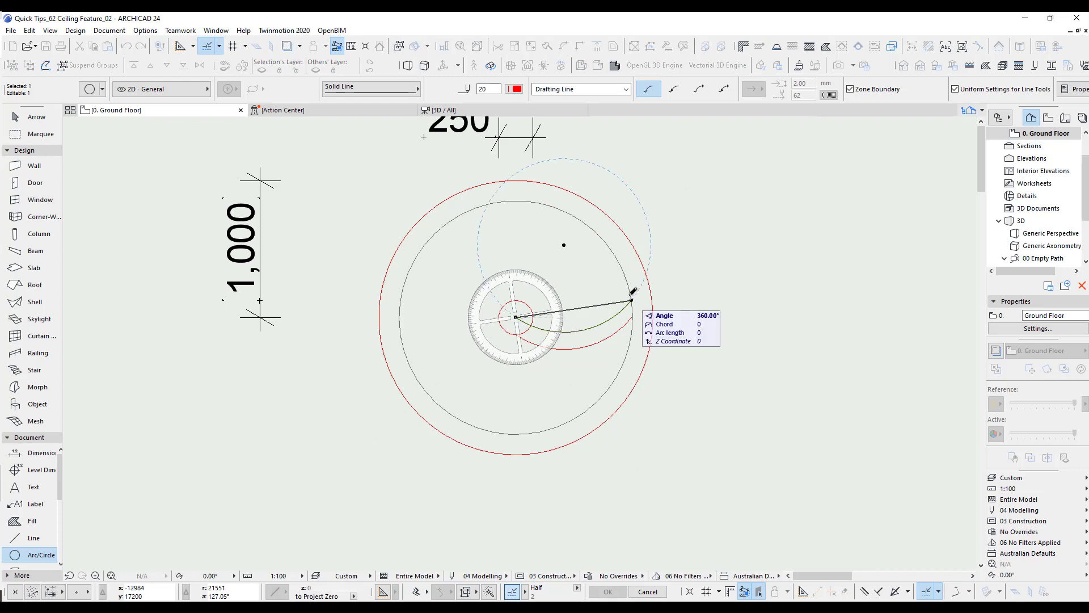
pyautogui.click(628, 279)
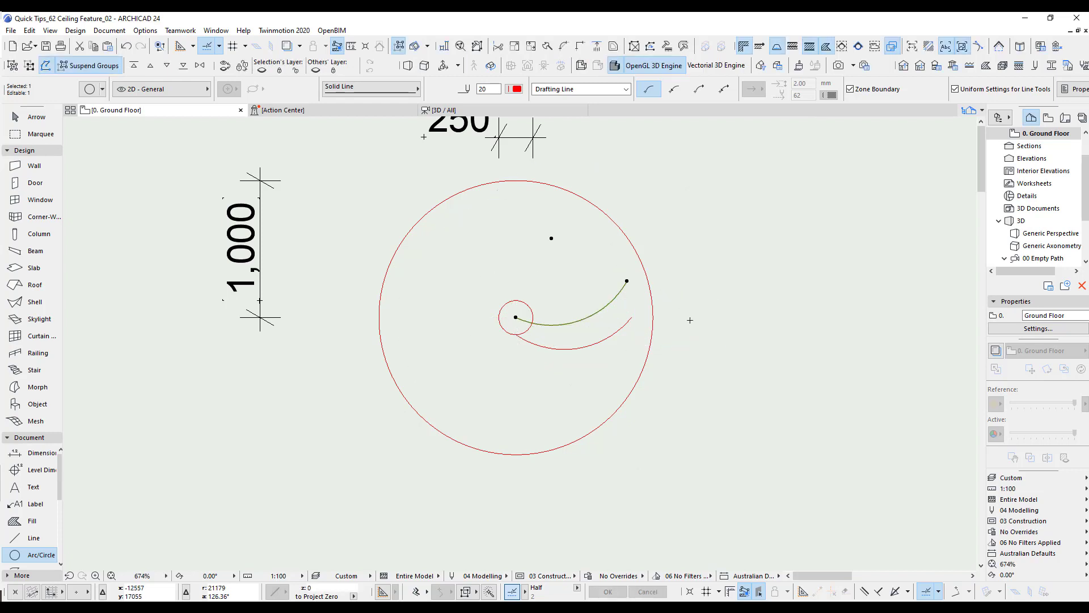
# Step: Check the blades' widening shape in the reference photo against the two arcs
pyautogui.scroll(-3, 635, 353)
pyautogui.moveTo(583, 345); pyautogui.dragTo(927, 392, button='middle')
pyautogui.moveTo(404, 352); pyautogui.dragTo(712, 350, button='middle')
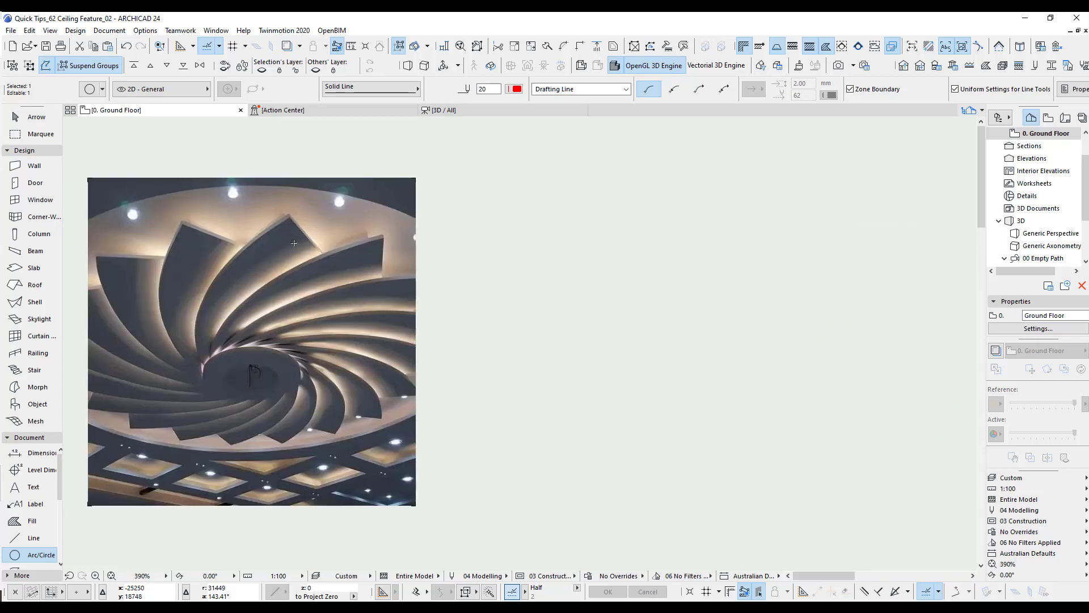
pyautogui.scroll(-2, 503, 352)
pyautogui.moveTo(709, 362); pyautogui.dragTo(195, 356, button='middle')
pyautogui.scroll(5, 649, 362)
pyautogui.moveTo(646, 387); pyautogui.dragTo(519, 388, button='middle')
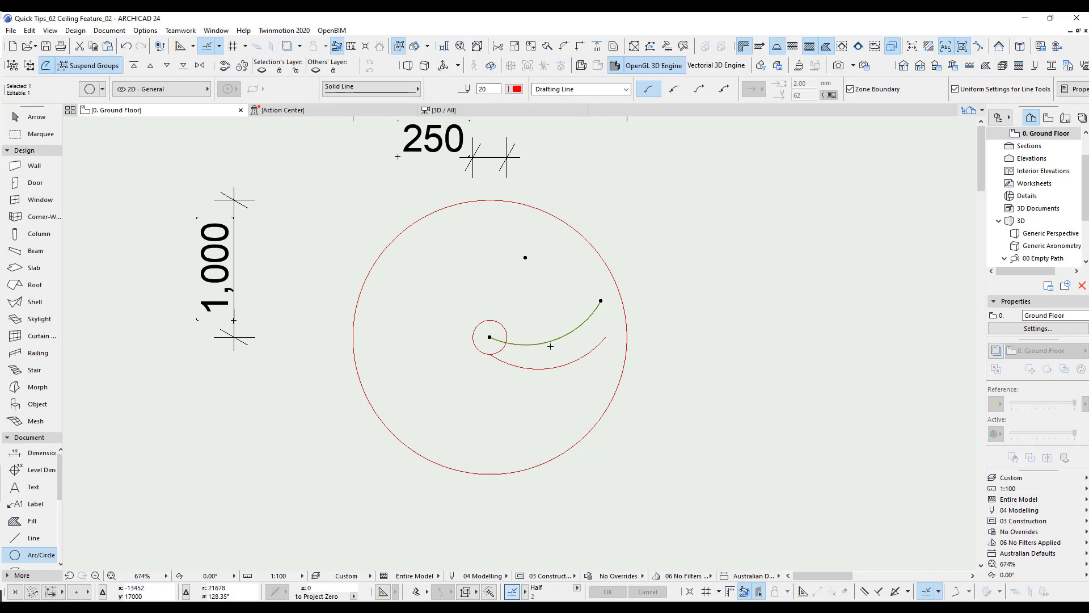
# Step: Stretch the copied arc's outer end inward, diagonally up from the original arc's outer end, and deselect it
pyautogui.scroll(3, 591, 309)
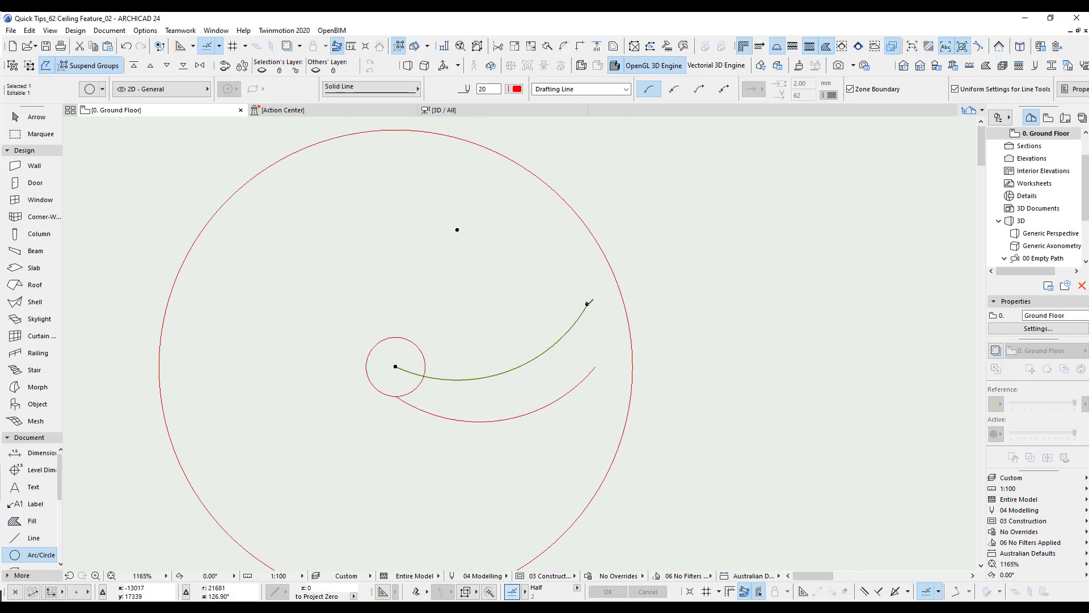
pyautogui.click(588, 304)
pyautogui.click(703, 374)
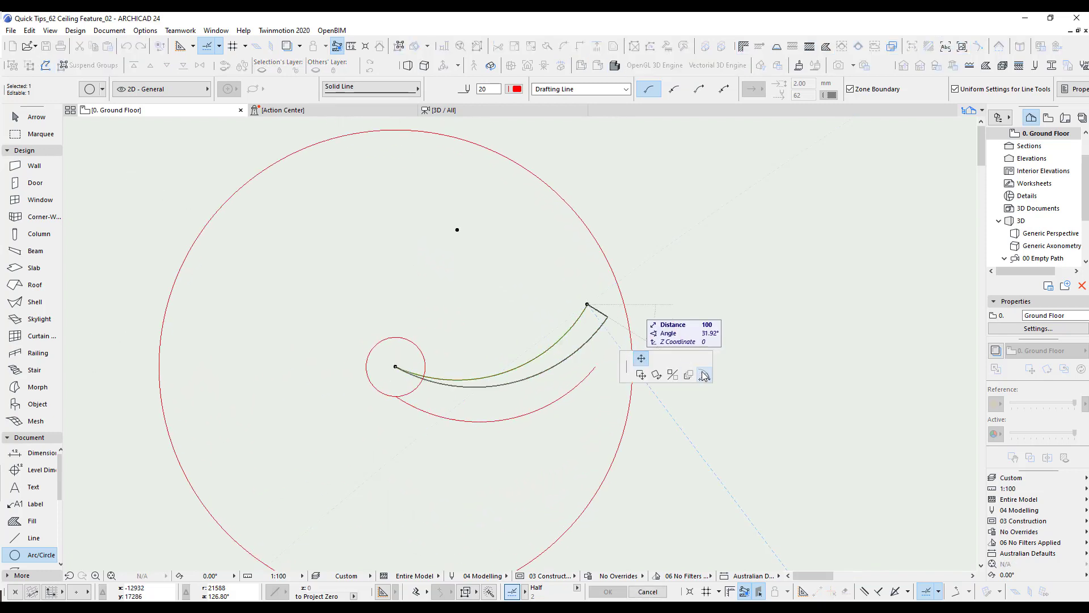
pyautogui.click(597, 363)
pyautogui.press('Escape')
pyautogui.scroll(-3, 578, 335)
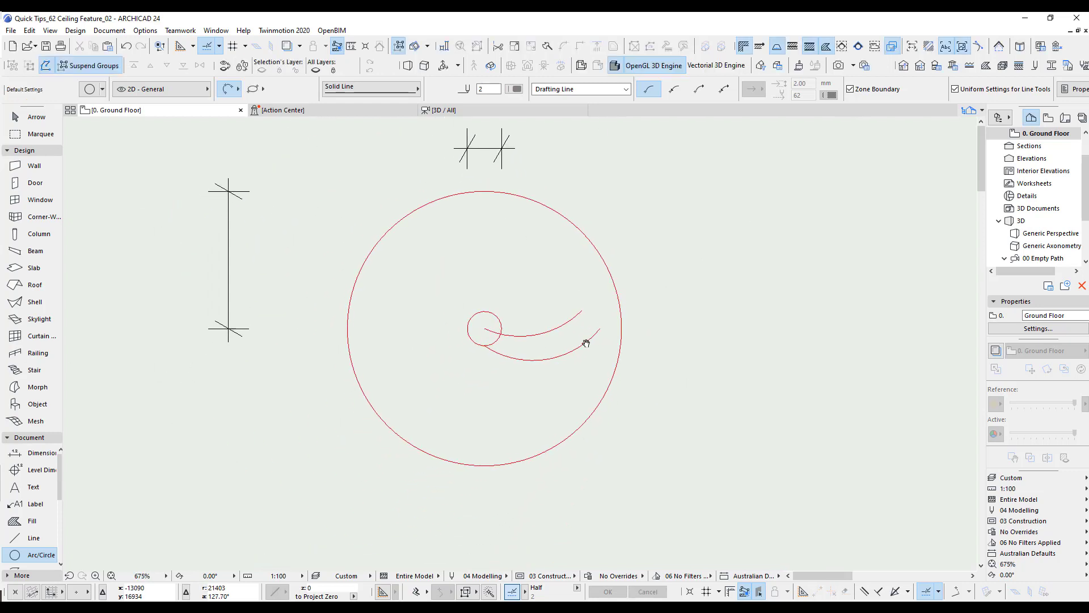
# Step: Draw a closed four-sided flat morph through the inner and outer ends of the two arcs
pyautogui.scroll(3, 564, 315)
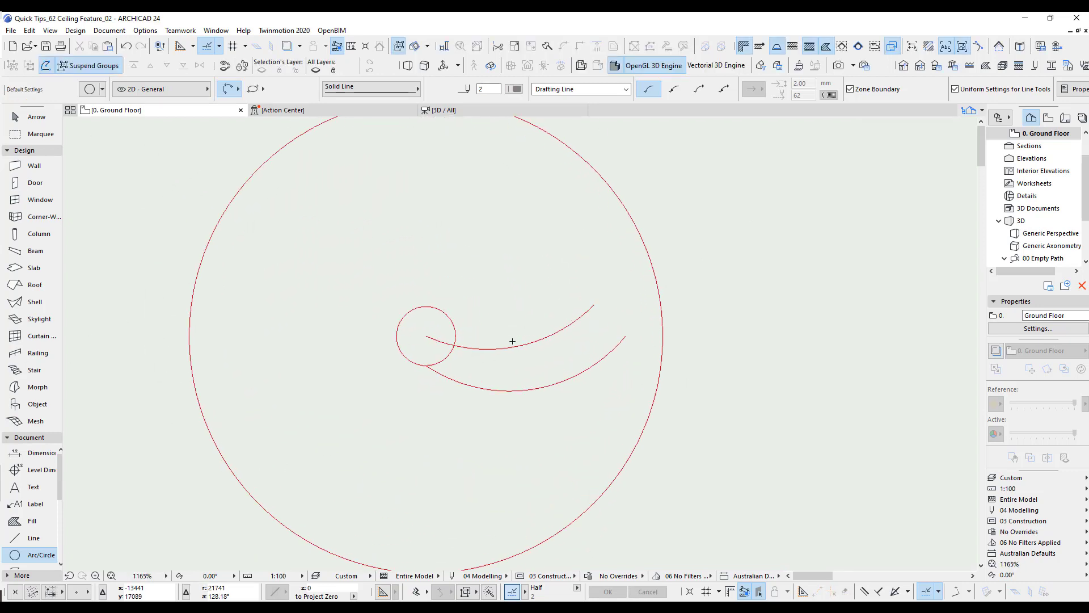
pyautogui.moveTo(507, 336); pyautogui.dragTo(532, 352, button='middle')
pyautogui.click(39, 387)
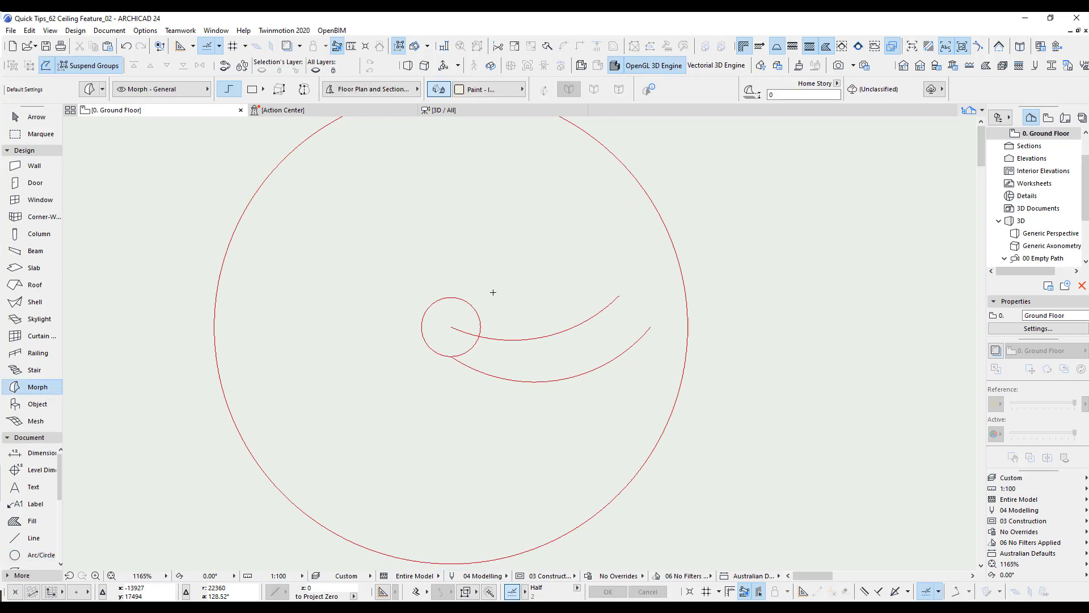
pyautogui.click(452, 328)
pyautogui.click(451, 356)
pyautogui.click(651, 327)
pyautogui.click(619, 296)
pyautogui.click(452, 327)
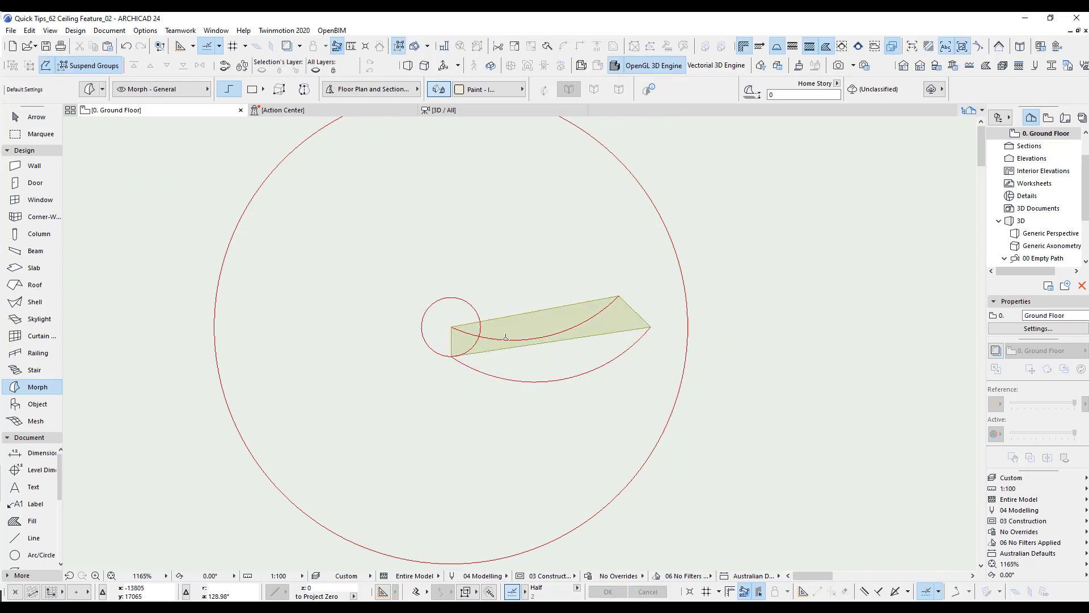
# Step: Curve the morph's two long edges to follow the arcs
pyautogui.keyDown('shift'); pyautogui.click(609, 328); pyautogui.keyUp('shift')
pyautogui.click(599, 335)
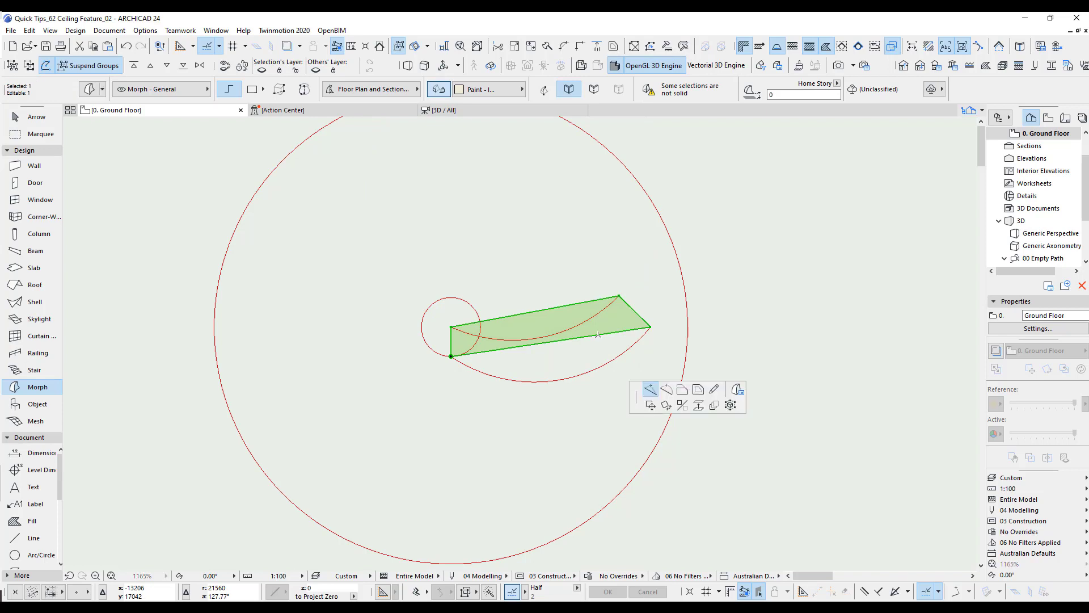
pyautogui.click(666, 390)
pyautogui.click(590, 370)
pyautogui.click(561, 347)
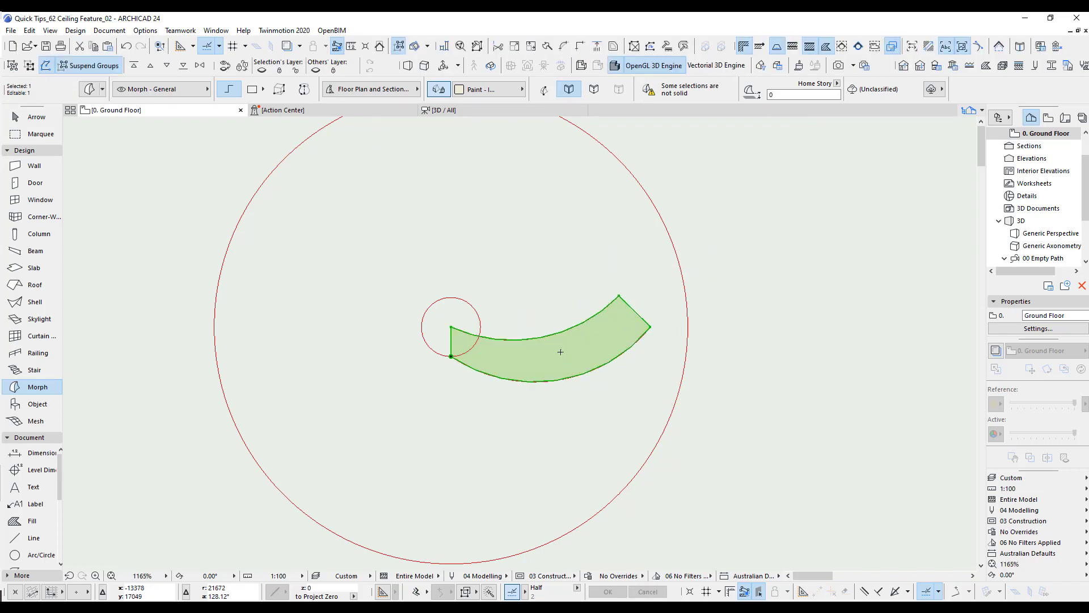
# Step: Refine the morph's curved edges with Modify Segmentation, using More Segments with Double Segments enabled, and inspect the smoothness
pyautogui.scroll(5, 554, 382)
pyautogui.scroll(3, 550, 371)
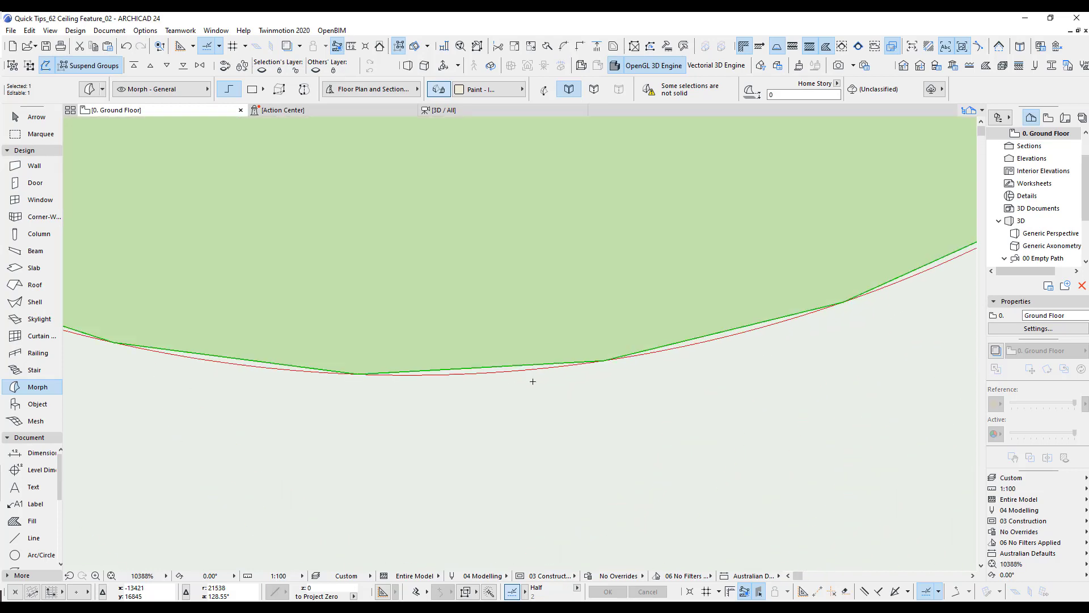
pyautogui.scroll(-4, 544, 420)
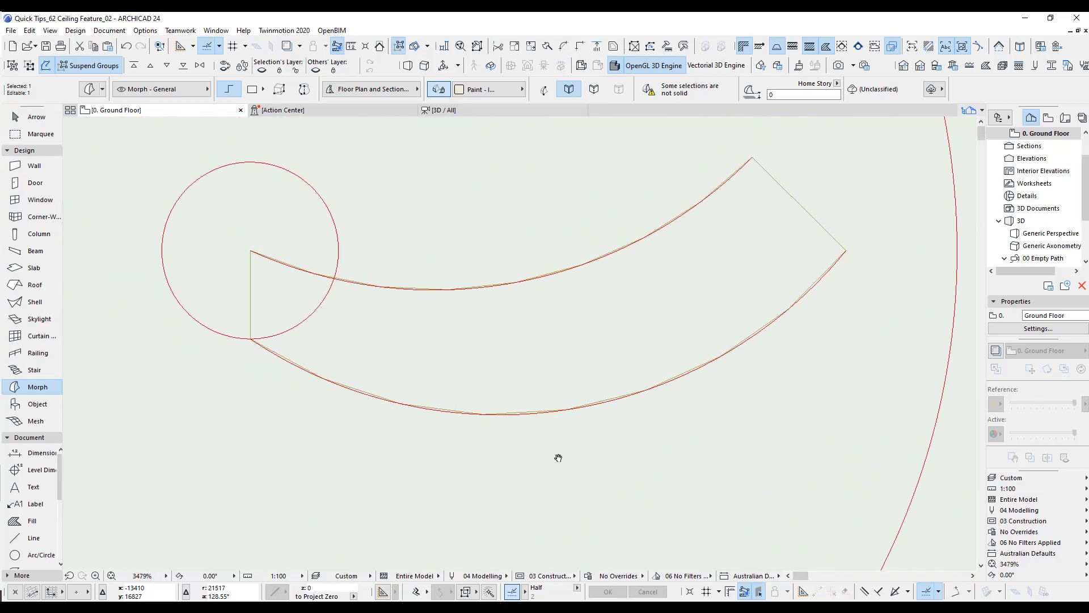
pyautogui.moveTo(558, 458); pyautogui.dragTo(555, 464, button='middle')
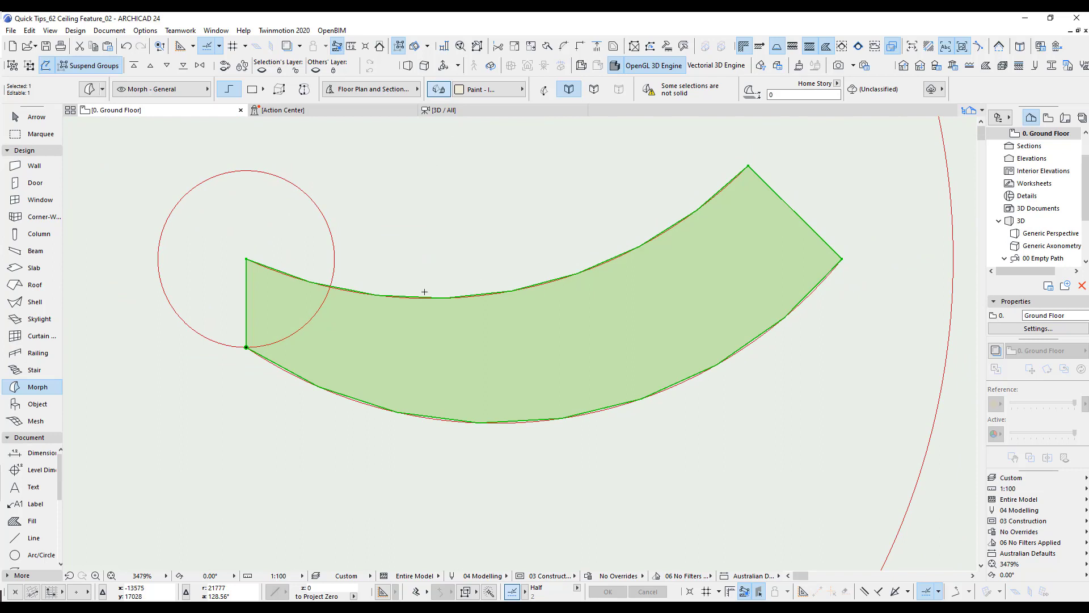
pyautogui.click(76, 31)
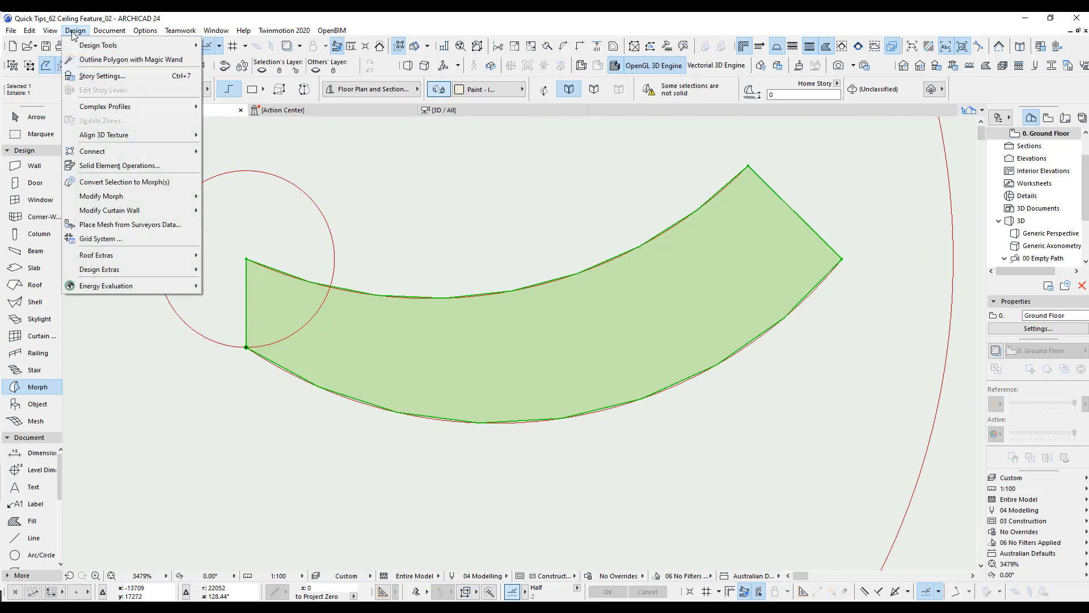
pyautogui.moveTo(128, 194)
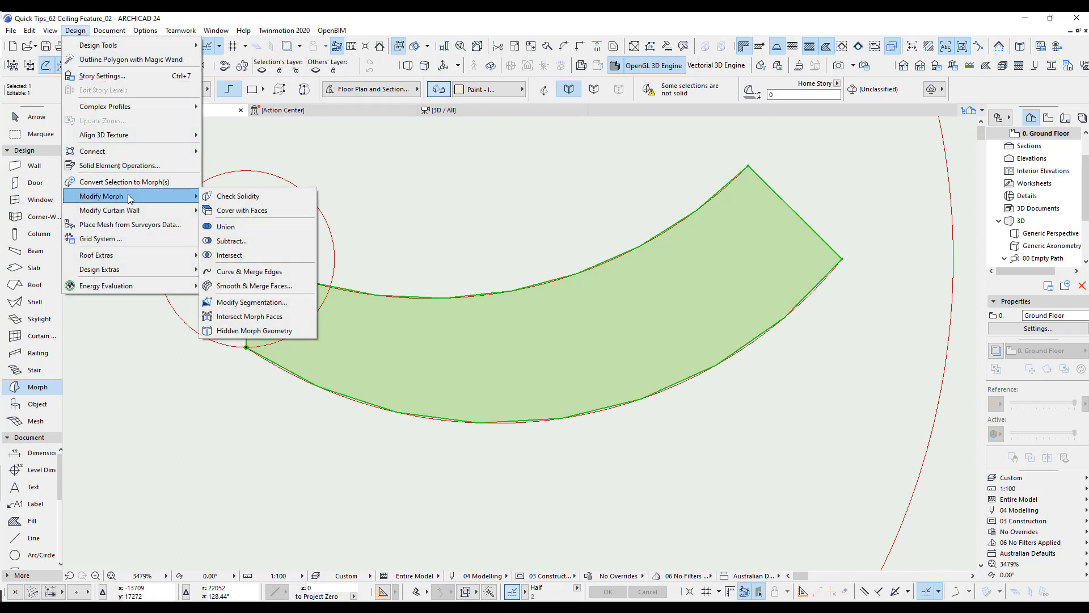
pyautogui.click(253, 304)
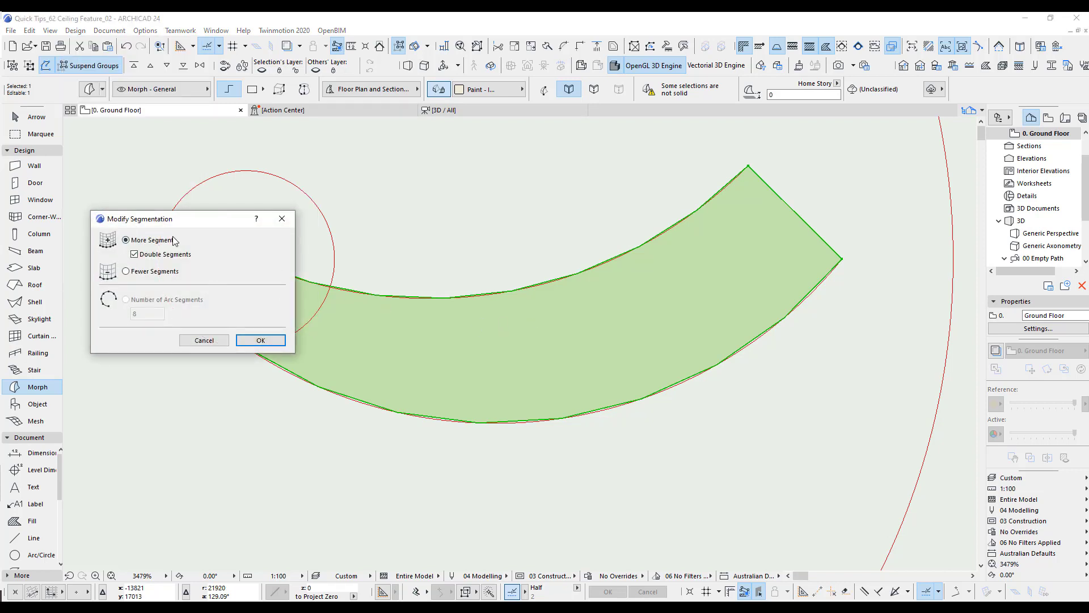
pyautogui.moveTo(187, 223); pyautogui.dragTo(505, 205)
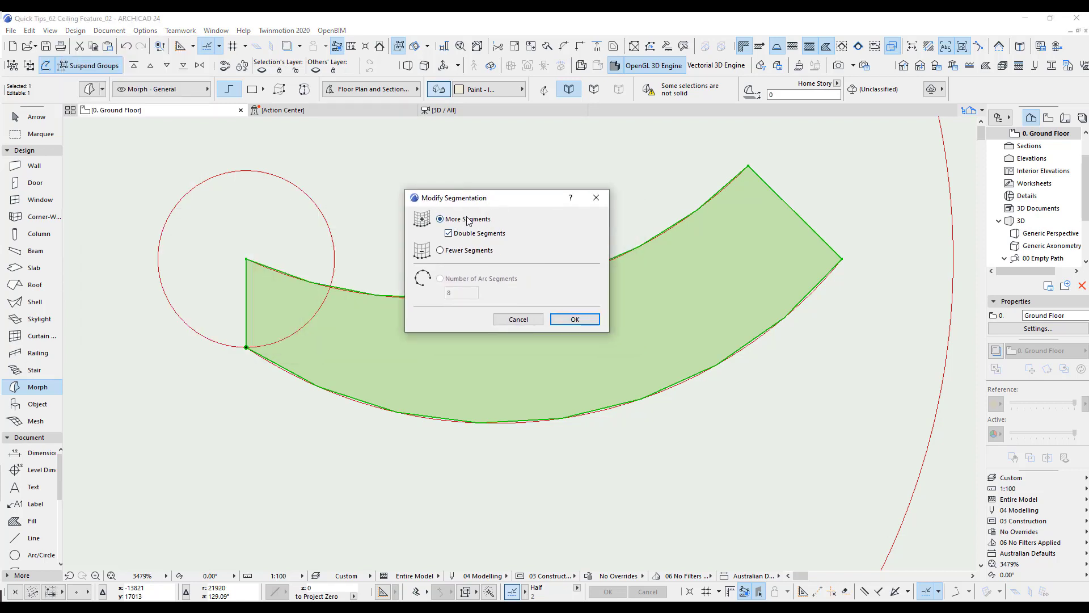
pyautogui.click(575, 319)
pyautogui.scroll(1, 586, 422)
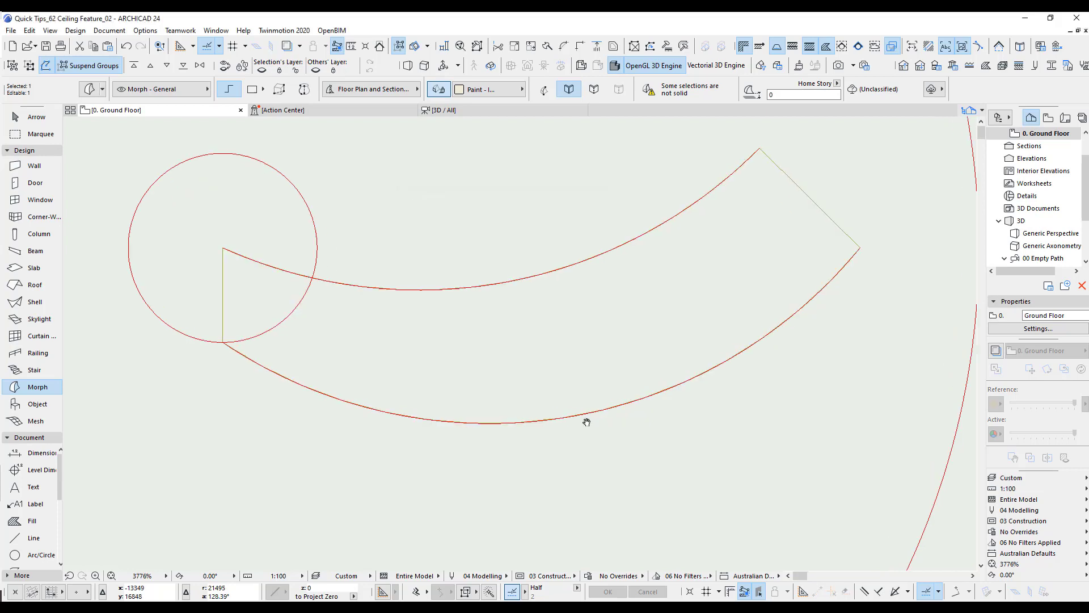
pyautogui.scroll(12, 587, 422)
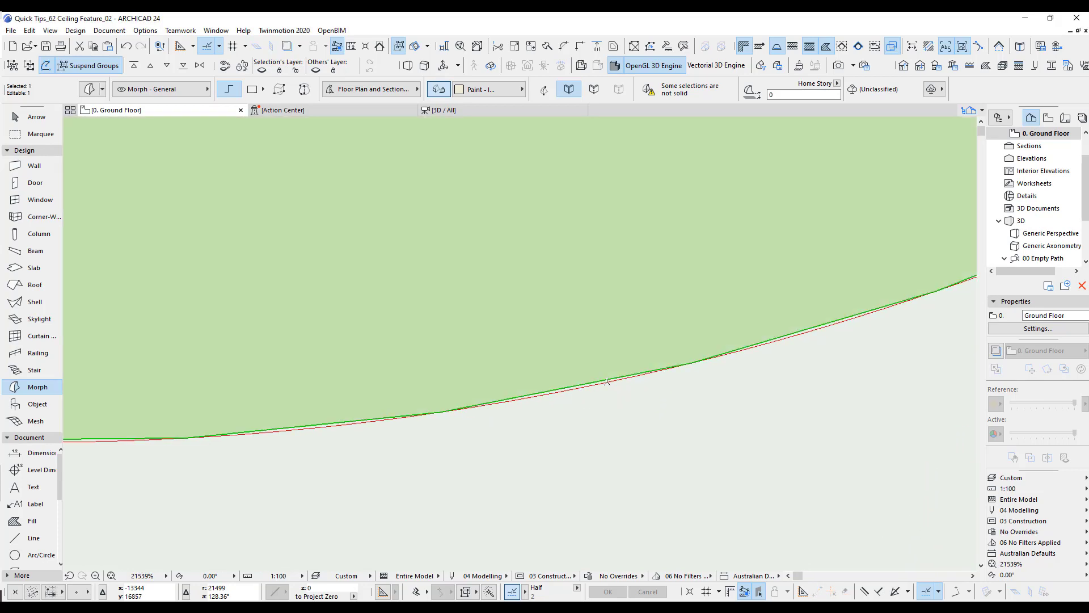
pyautogui.scroll(-15, 607, 383)
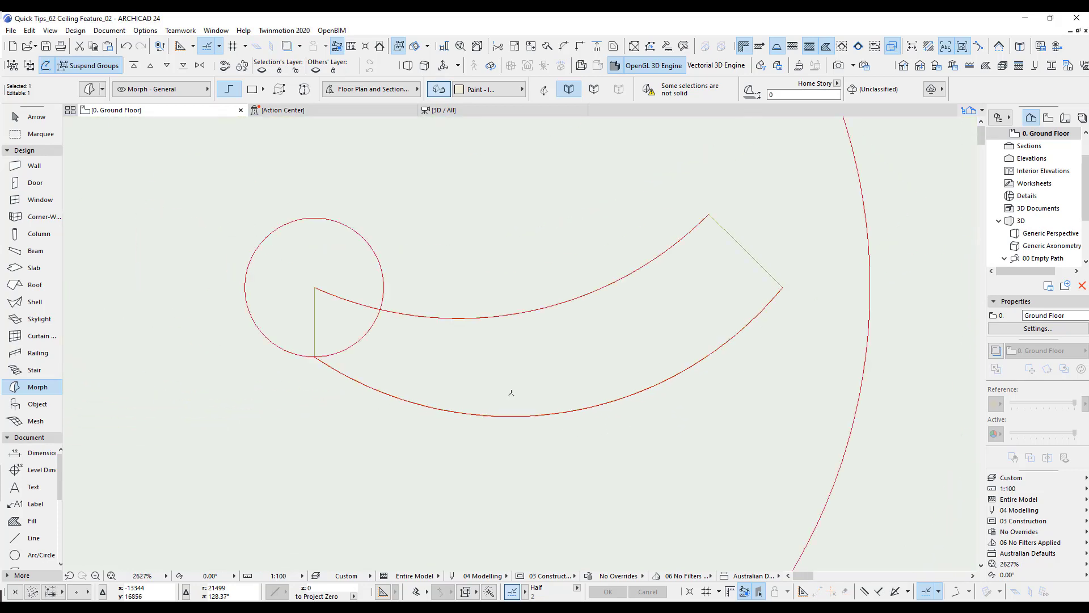
# Step: Apply Modify Segmentation to the morph again, using More Segments with Double Segments enabled
pyautogui.click(76, 31)
pyautogui.moveTo(120, 196)
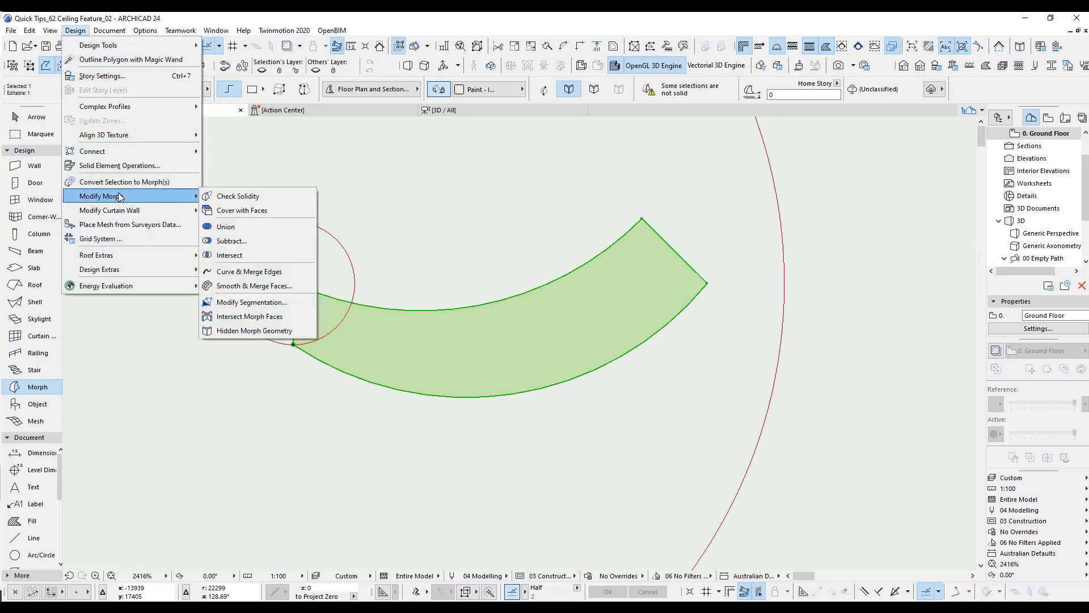
pyautogui.click(250, 302)
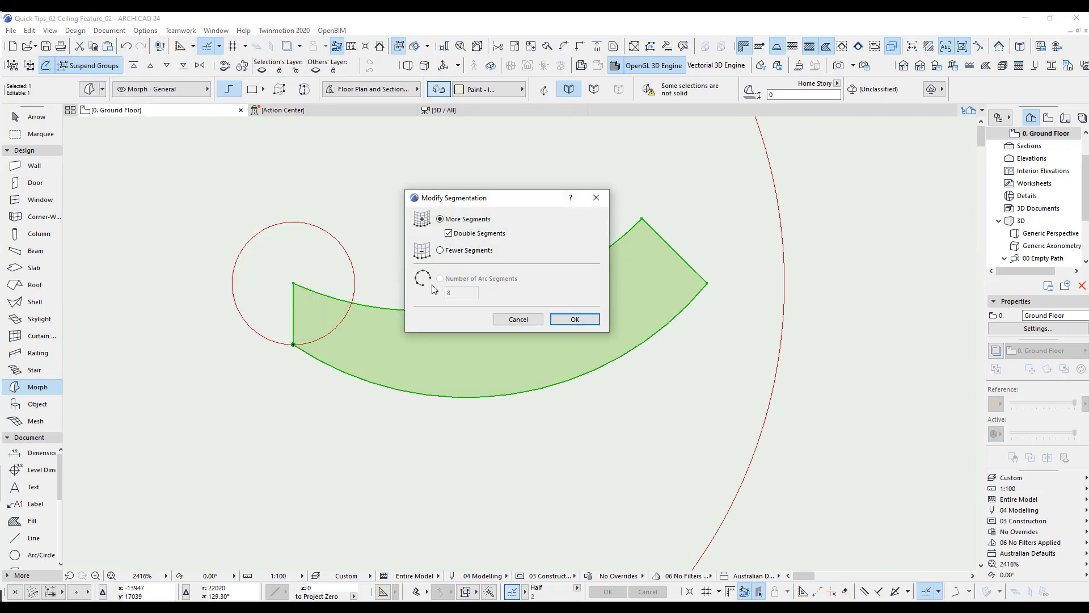
pyautogui.click(573, 319)
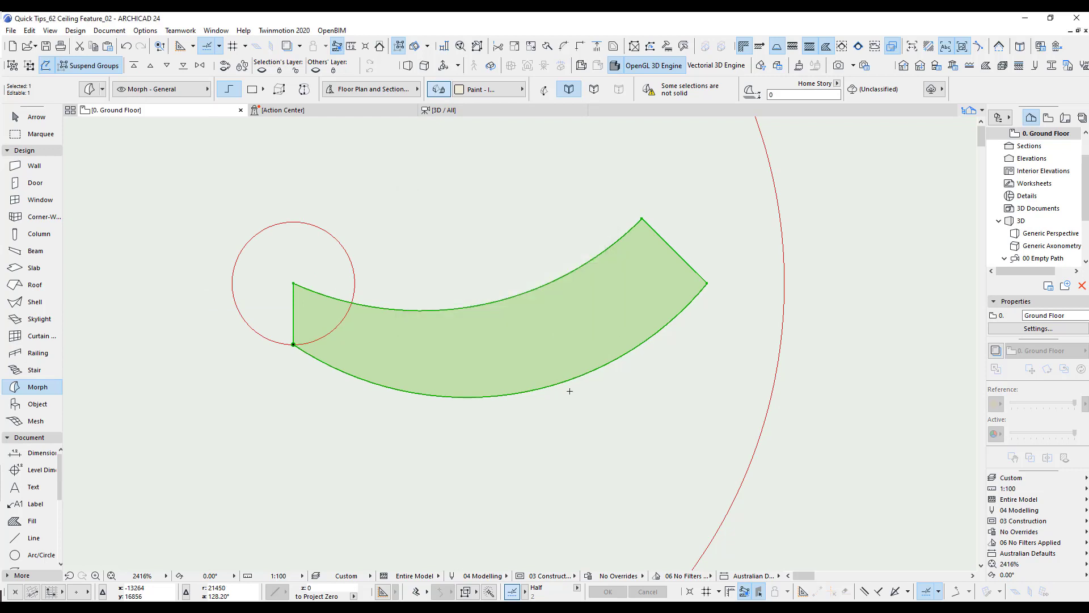
pyautogui.scroll(2, 569, 392)
pyautogui.scroll(-4, 581, 426)
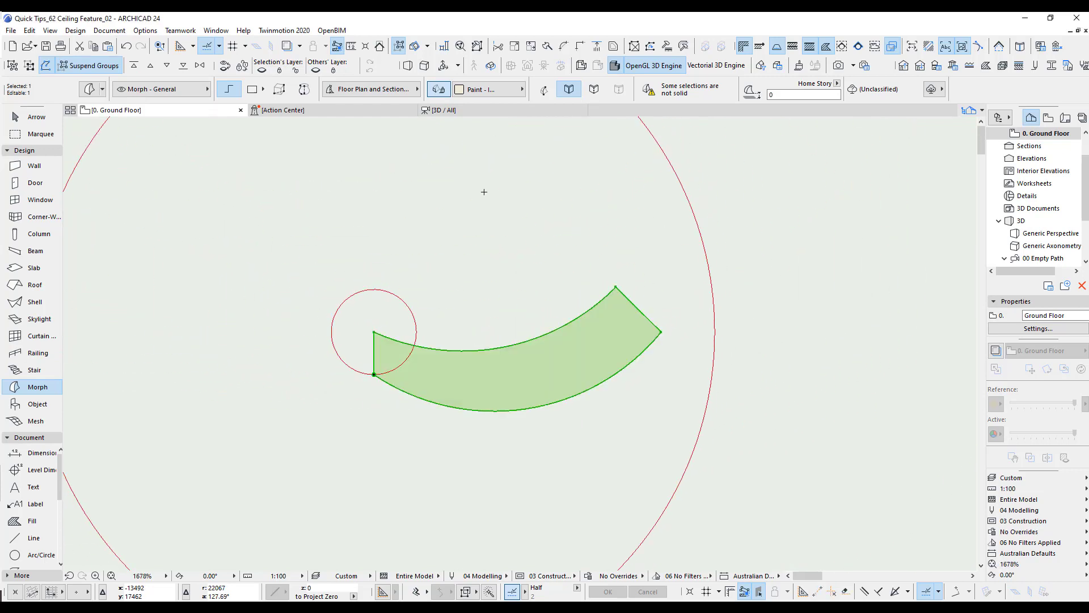
# Step: Show the flat morph in 3D and push its face up 20 mm to give the blade thickness
pyautogui.press('F5')
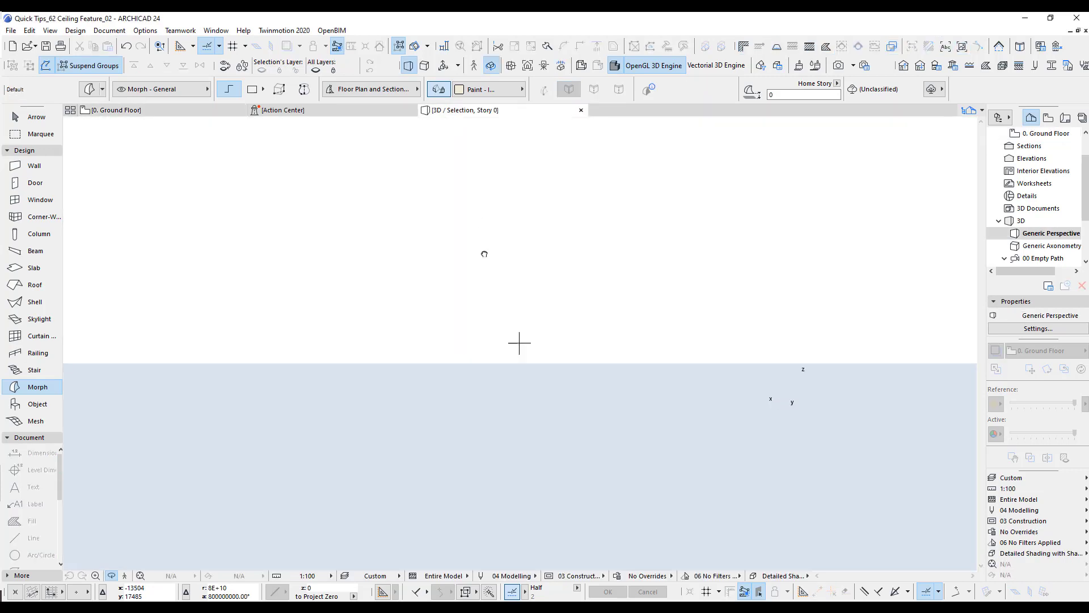
pyautogui.moveTo(522, 365)
pyautogui.mouseDown()
pyautogui.moveTo(860, 450)
pyautogui.moveTo(724, 372)
pyautogui.moveTo(732, 333)
pyautogui.moveTo(574, 367)
pyautogui.moveTo(513, 362)
pyautogui.mouseUp()
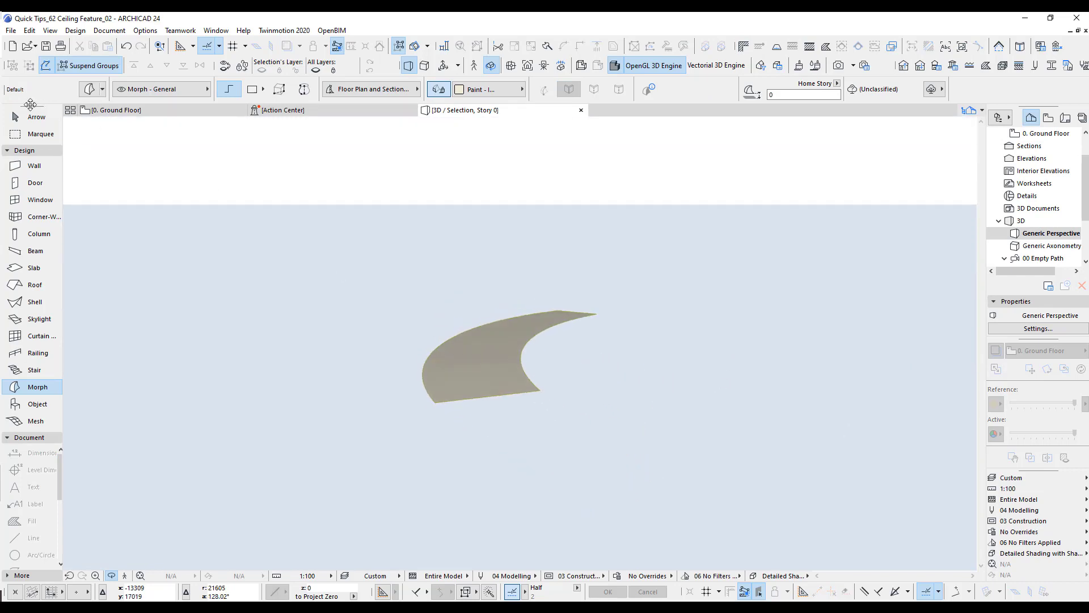
pyautogui.click(31, 116)
pyautogui.click(486, 377)
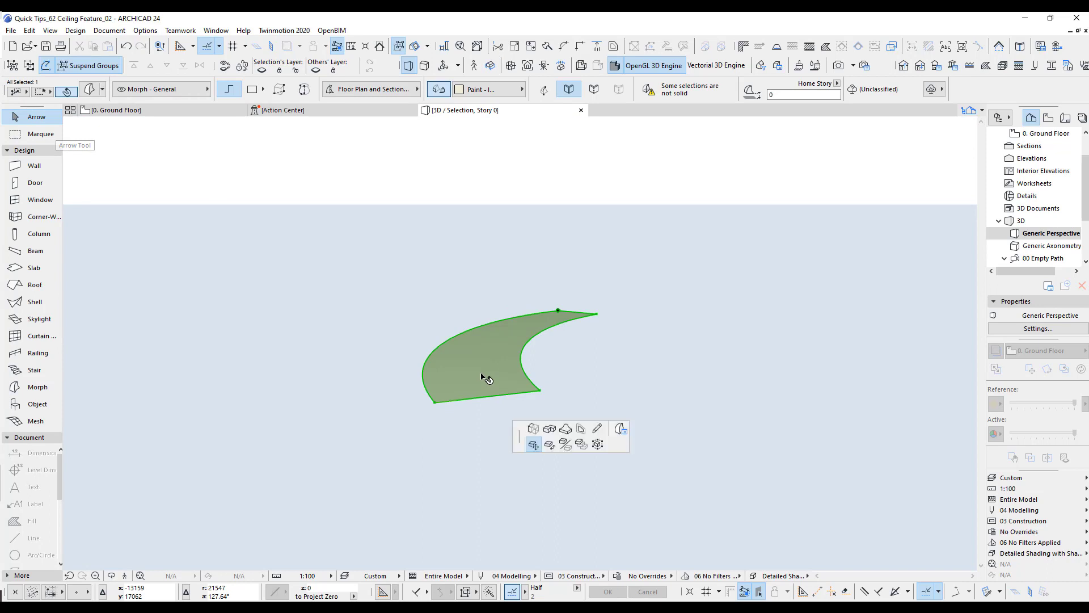
pyautogui.click(533, 428)
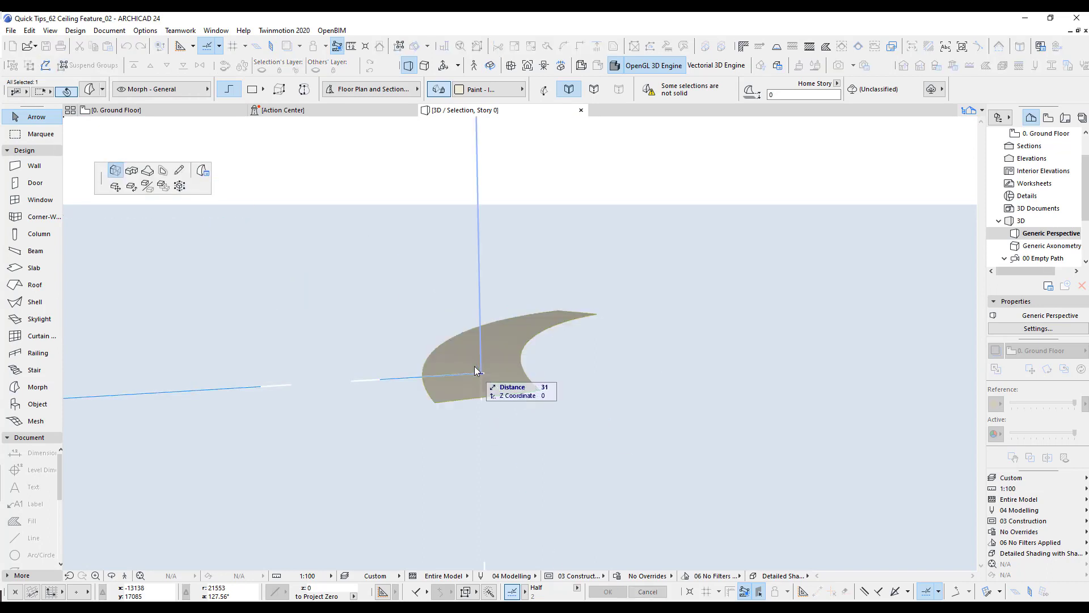
pyautogui.write('20')
pyautogui.press('Return')
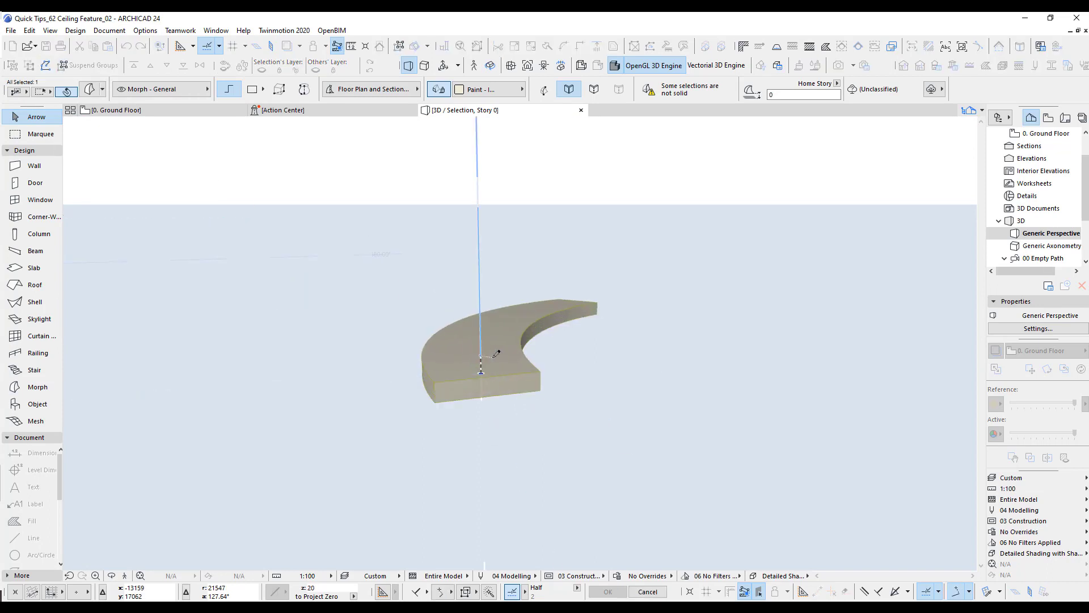
# Step: Examine the thickened blade from several angles in 3D and compare it with the floor plan
pyautogui.keyDown('shift'); pyautogui.moveTo(545, 414); pyautogui.dragTo(772, 318, button='middle'); pyautogui.keyUp('shift')
pyautogui.moveTo(771, 318); pyautogui.dragTo(765, 362)
pyautogui.press('F2')
pyautogui.scroll(-5, 436, 374)
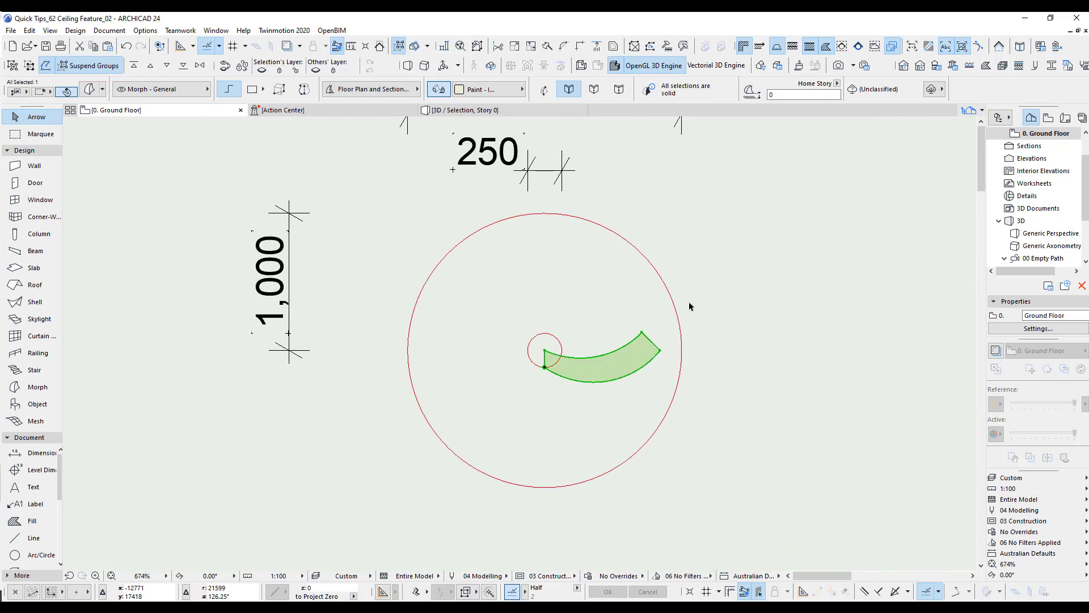
pyautogui.press('F5')
pyautogui.keyDown('shift'); pyautogui.moveTo(517, 342); pyautogui.dragTo(295, 340, button='middle'); pyautogui.keyUp('shift')
pyautogui.moveTo(295, 341); pyautogui.dragTo(411, 301)
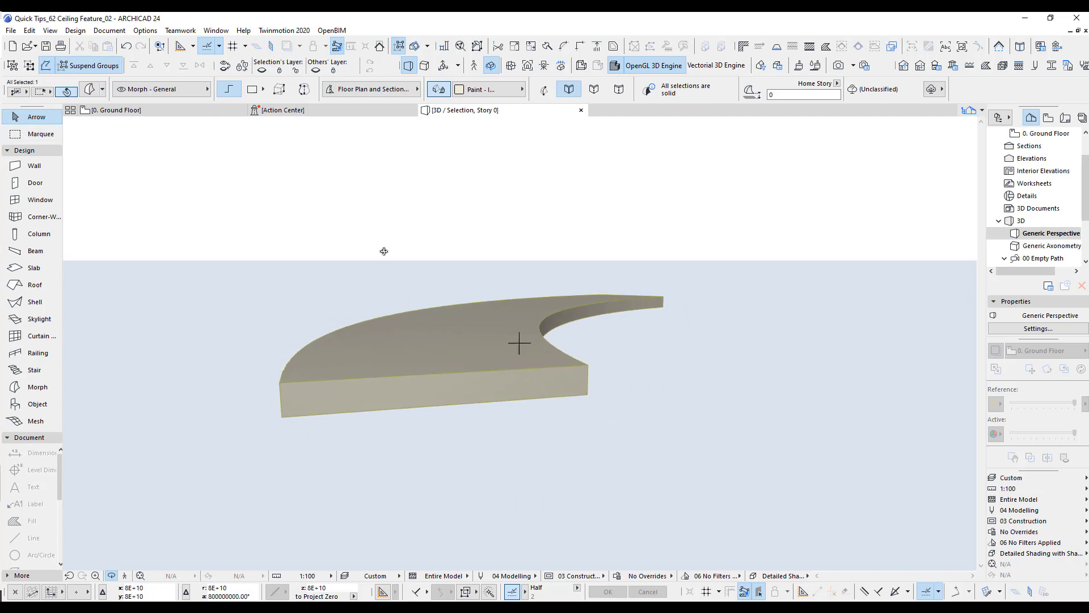
# Step: Raise the vertical edge at the blade's outer end, on the concave side, by the blade's thickness
pyautogui.press('Escape')
pyautogui.press('Escape')
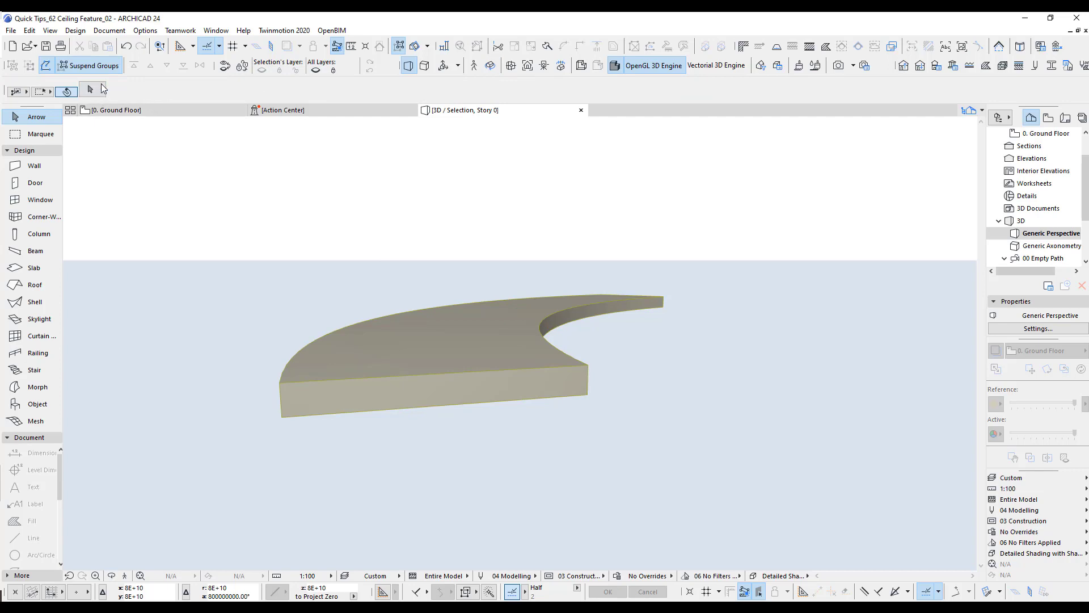
pyautogui.click(88, 92)
pyautogui.click(106, 84)
pyautogui.moveTo(613, 348); pyautogui.dragTo(584, 345)
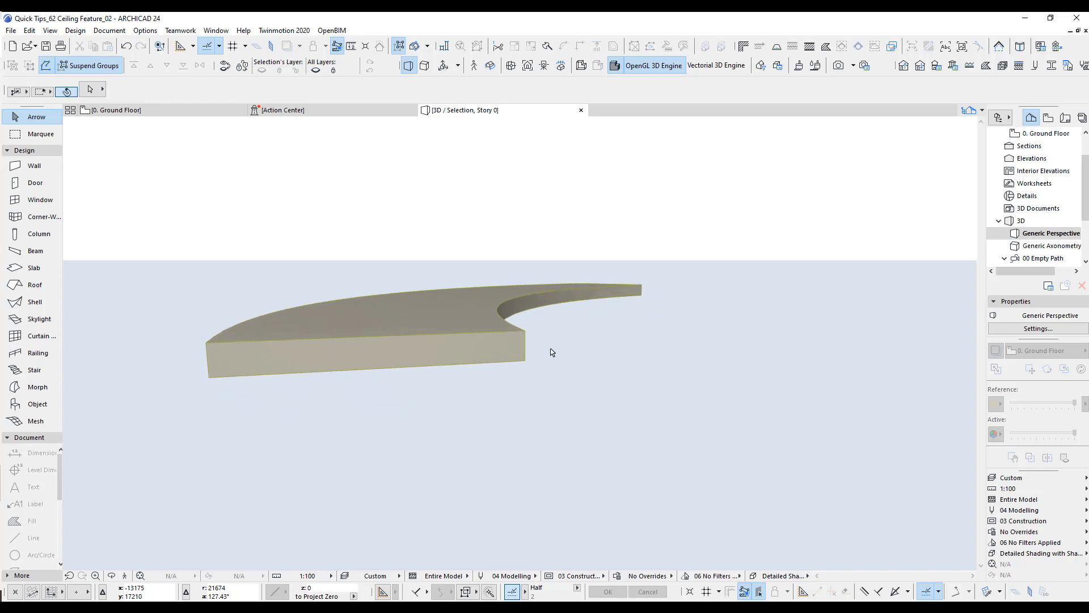
pyautogui.click(526, 347)
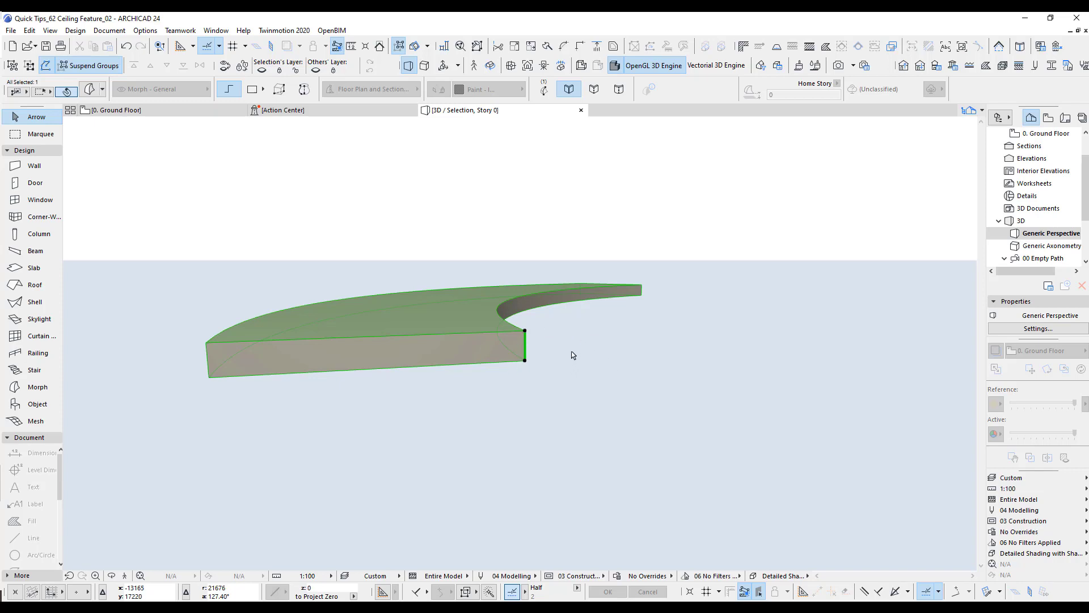
pyautogui.hotkey('ctrl', 'd')
pyautogui.click(524, 360)
pyautogui.moveTo(524, 356); pyautogui.dragTo(526, 340)
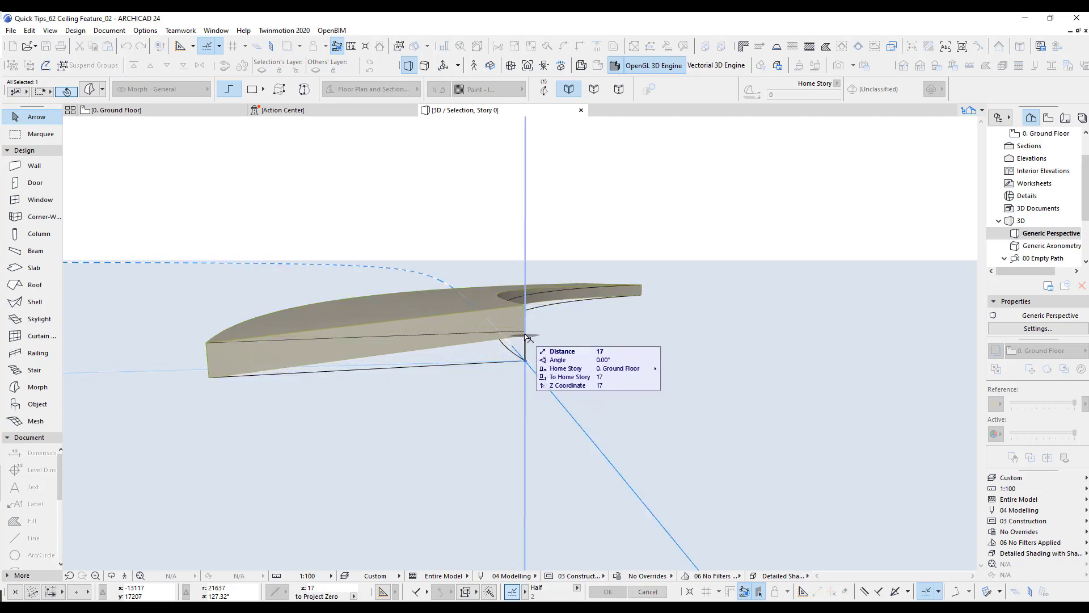
pyautogui.click(526, 334)
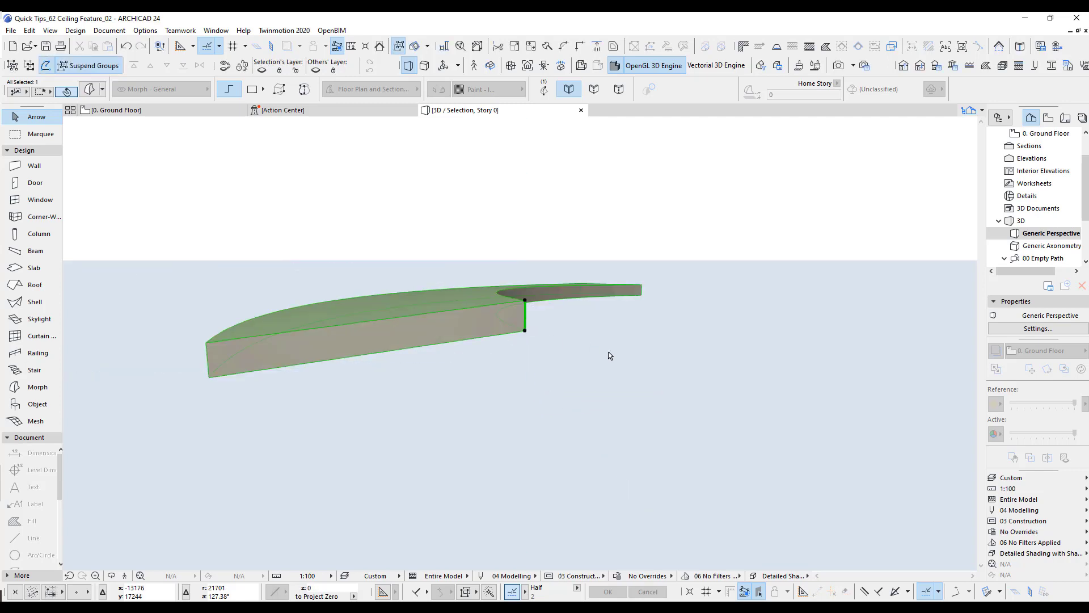
# Step: Try multiplying the blade on the floor plan with Rotate and Increment and Spread, making two copies about 15° apart around the circles' centre
pyautogui.moveTo(489, 365); pyautogui.dragTo(764, 353)
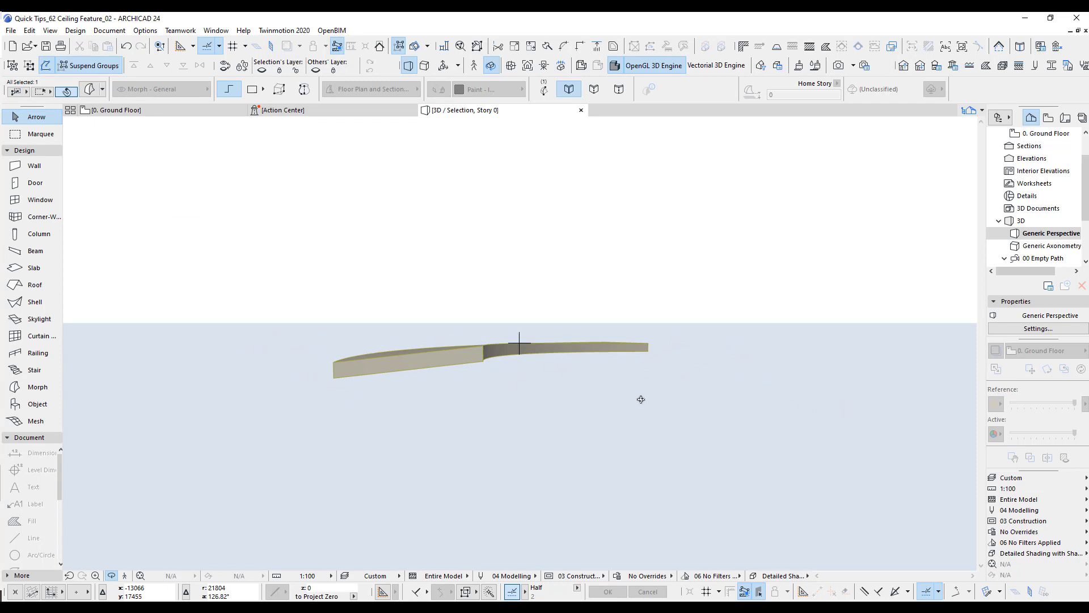
pyautogui.press('F2')
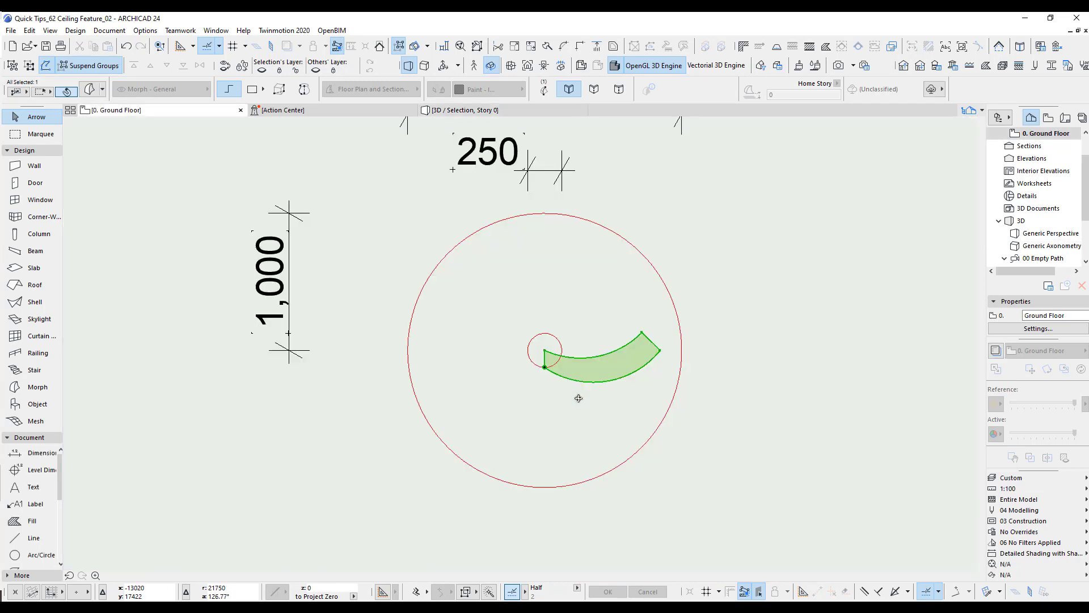
pyautogui.scroll(2, 723, 323)
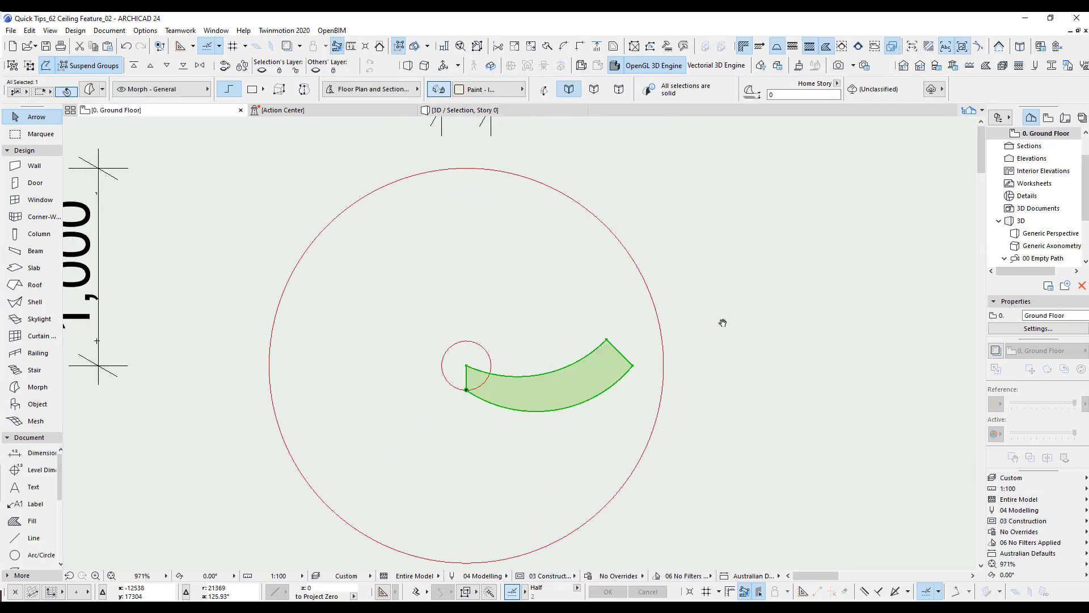
pyautogui.hotkey('ctrl', 'u')
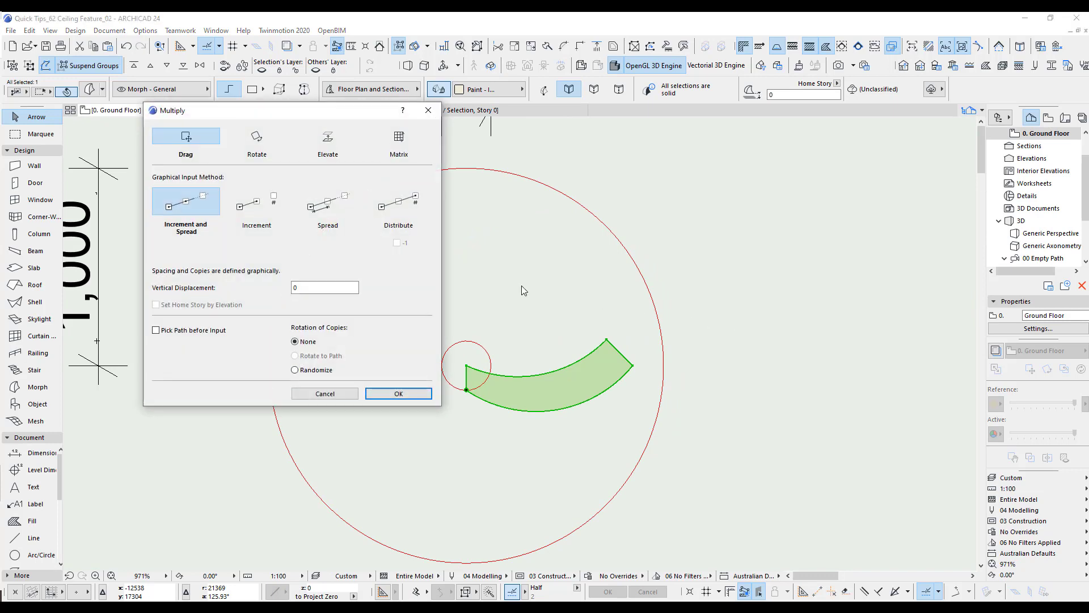
pyautogui.click(256, 137)
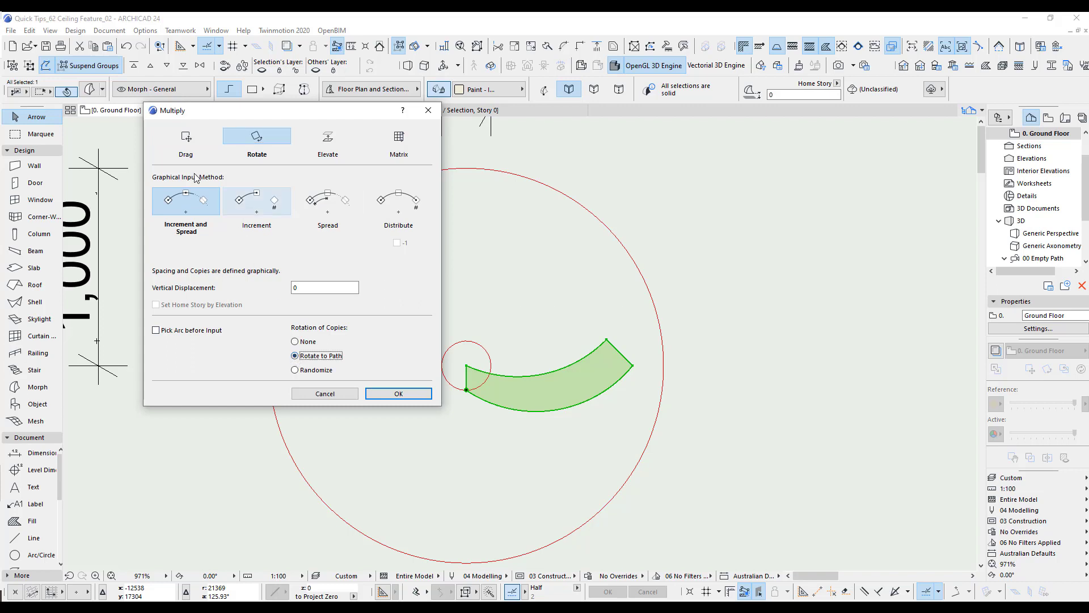
pyautogui.click(405, 395)
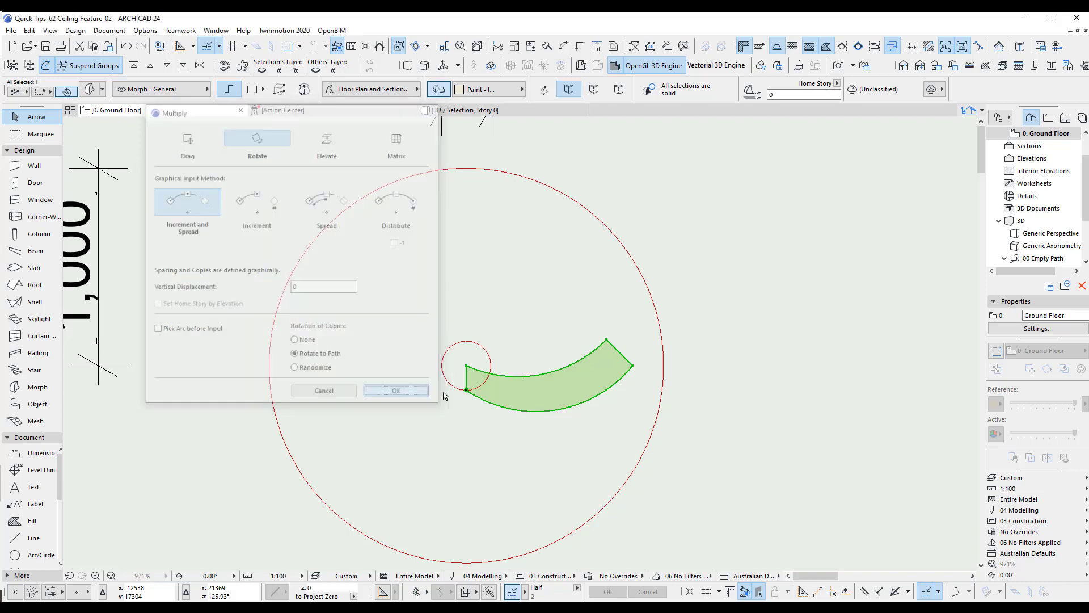
pyautogui.click(466, 365)
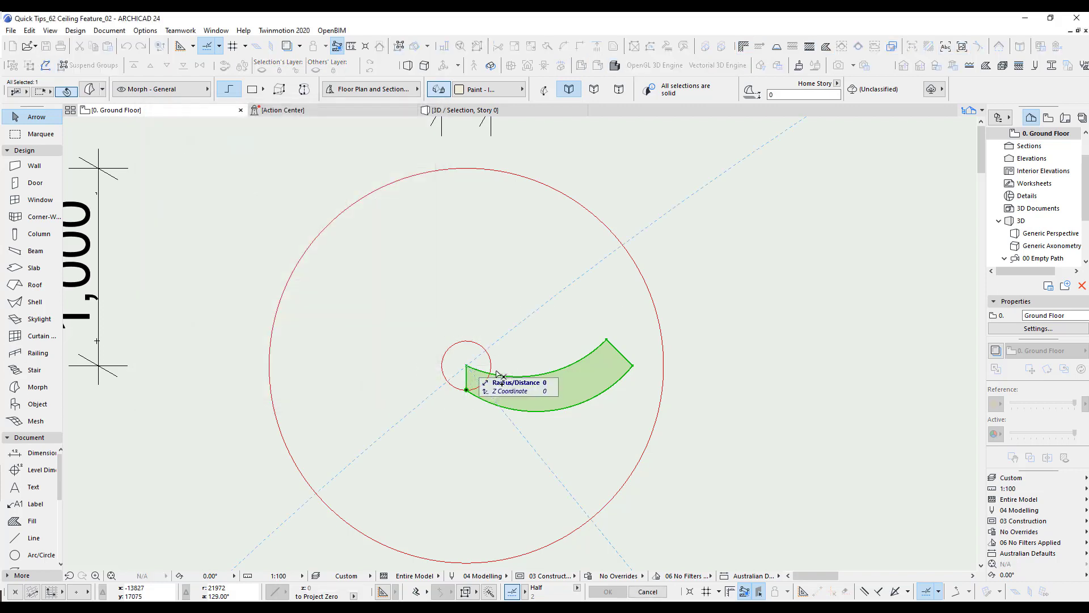
pyautogui.click(632, 366)
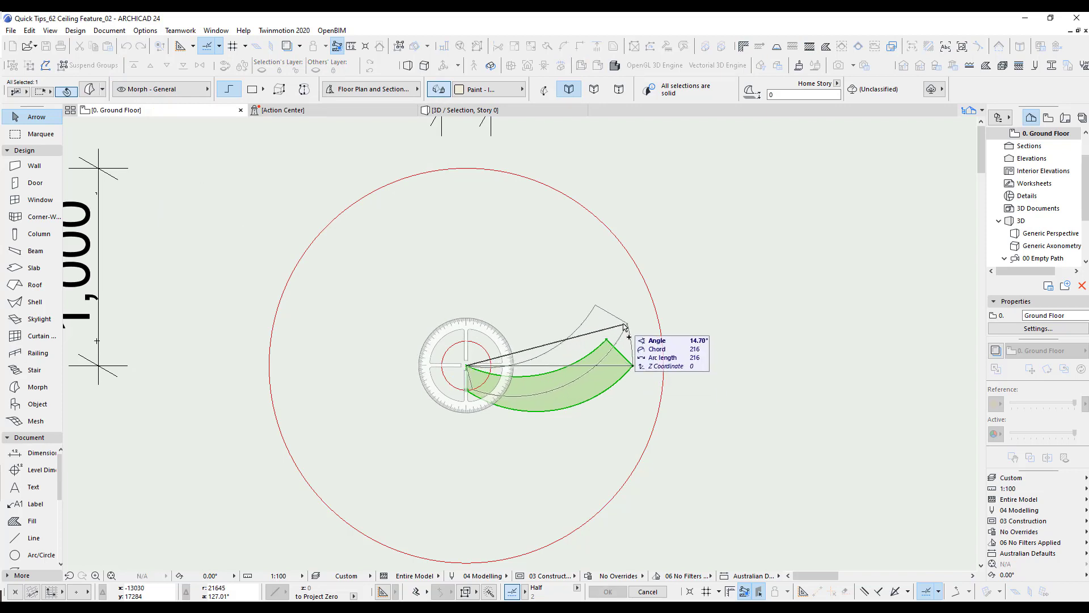
pyautogui.click(591, 267)
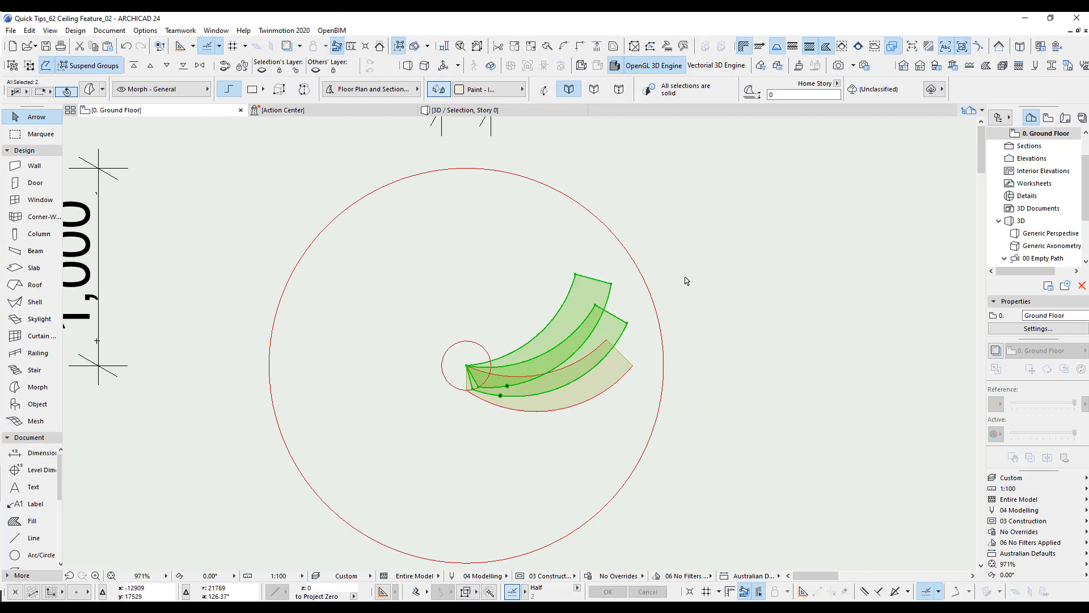
# Step: Show the original blade and its two copies together in 3D and examine how they overlap from below
pyautogui.keyDown('shift'); pyautogui.click(622, 379); pyautogui.keyUp('shift')
pyautogui.press('F5')
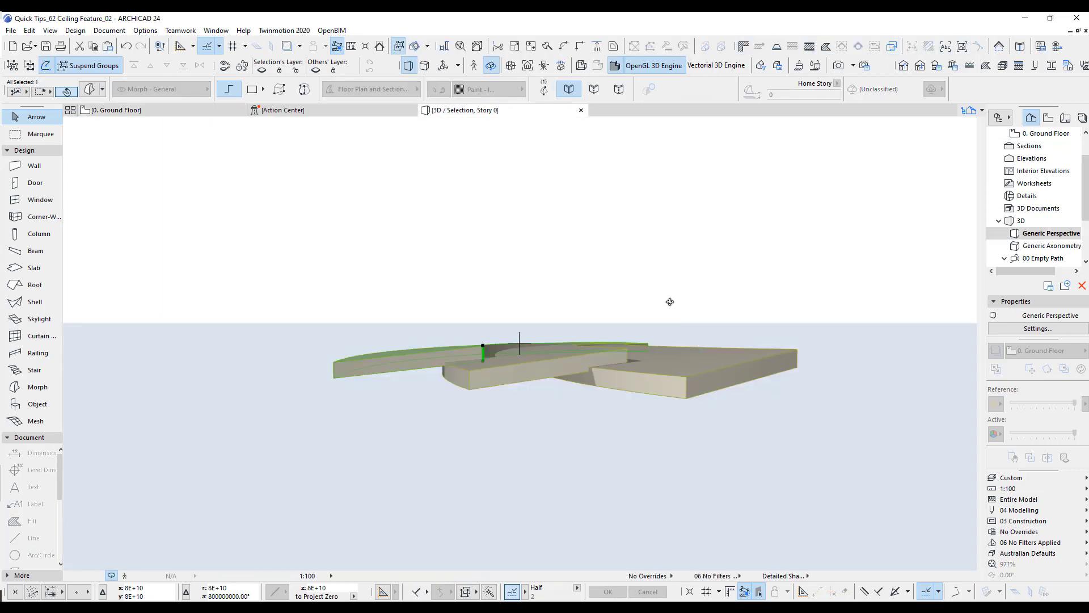
pyautogui.scroll(-6, 514, 414)
pyautogui.moveTo(521, 419); pyautogui.dragTo(634, 386)
pyautogui.scroll(4, 530, 397)
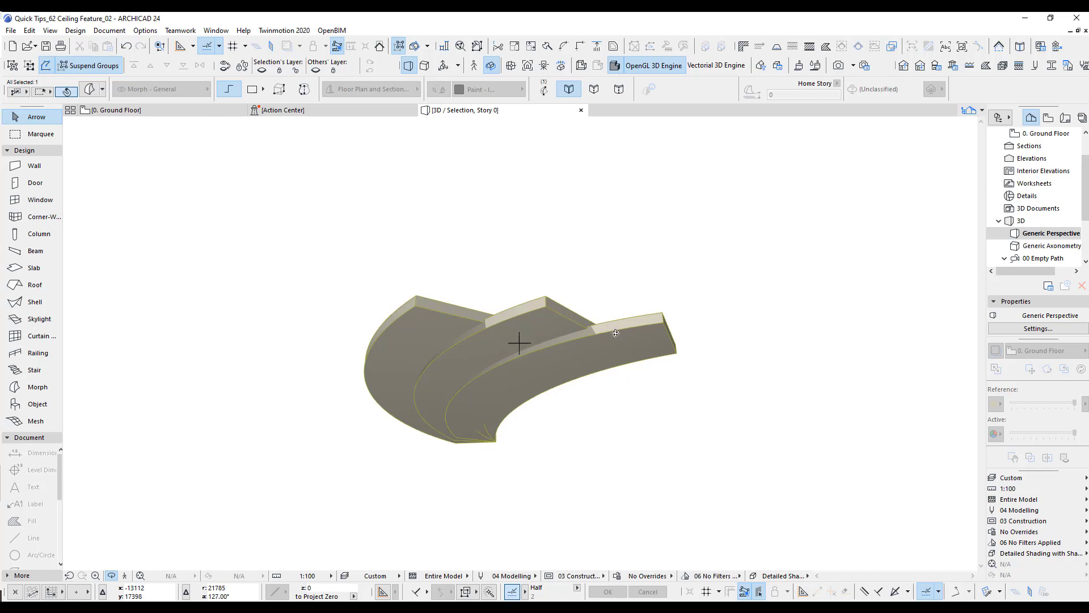
pyautogui.moveTo(615, 333); pyautogui.dragTo(645, 300)
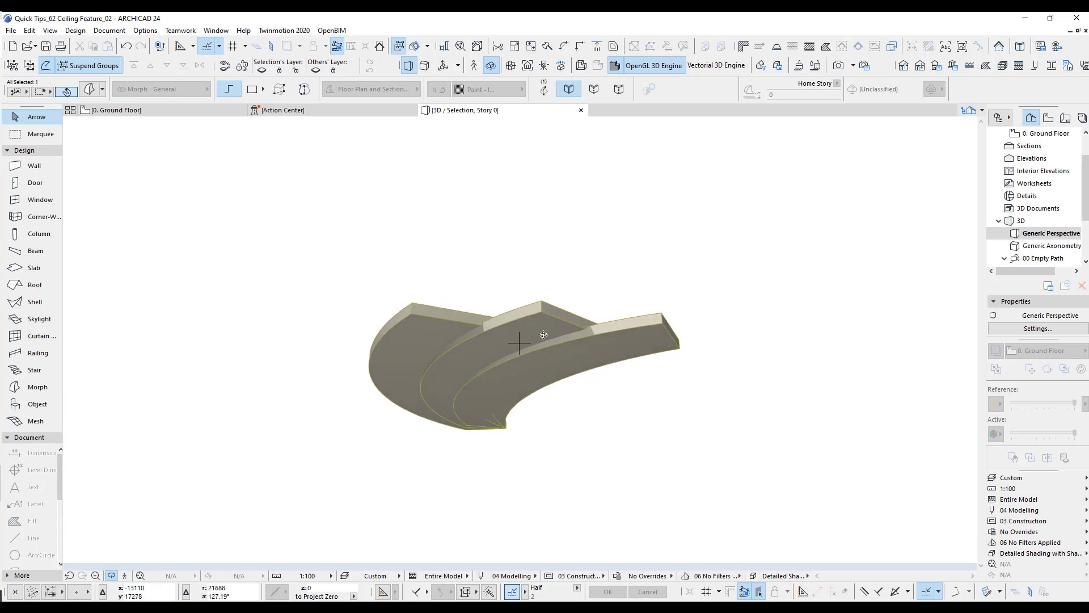
# Step: Compare the blade arrangement on the floor plan with the blades in the reference photo
pyautogui.press('F2')
pyautogui.scroll(-3, 510, 354)
pyautogui.moveTo(471, 355); pyautogui.dragTo(845, 345, button='middle')
pyautogui.moveTo(189, 298); pyautogui.dragTo(390, 305, button='middle')
pyautogui.scroll(1, 364, 286)
pyautogui.scroll(-1, 400, 303)
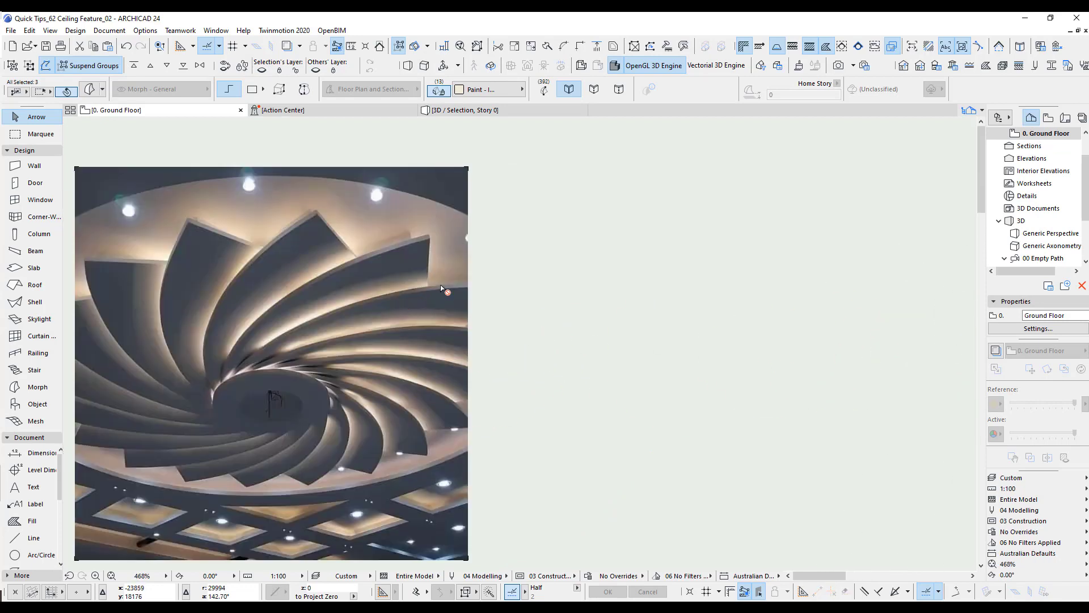
pyautogui.scroll(-5, 381, 322)
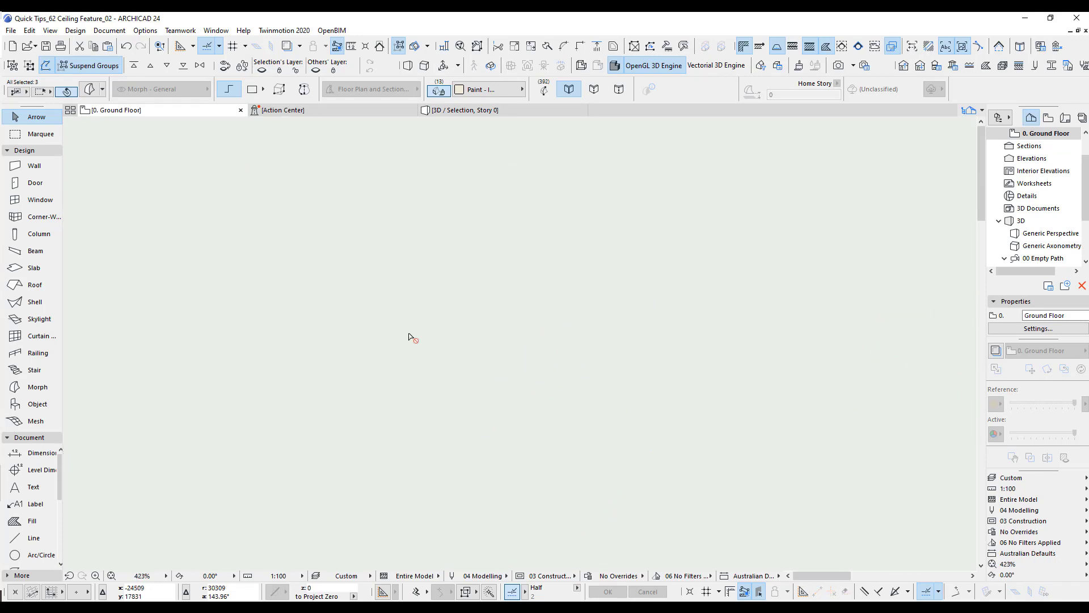
pyautogui.moveTo(610, 356); pyautogui.dragTo(307, 353, button='middle')
pyautogui.scroll(6, 518, 355)
pyautogui.moveTo(574, 350); pyautogui.dragTo(638, 360, button='middle')
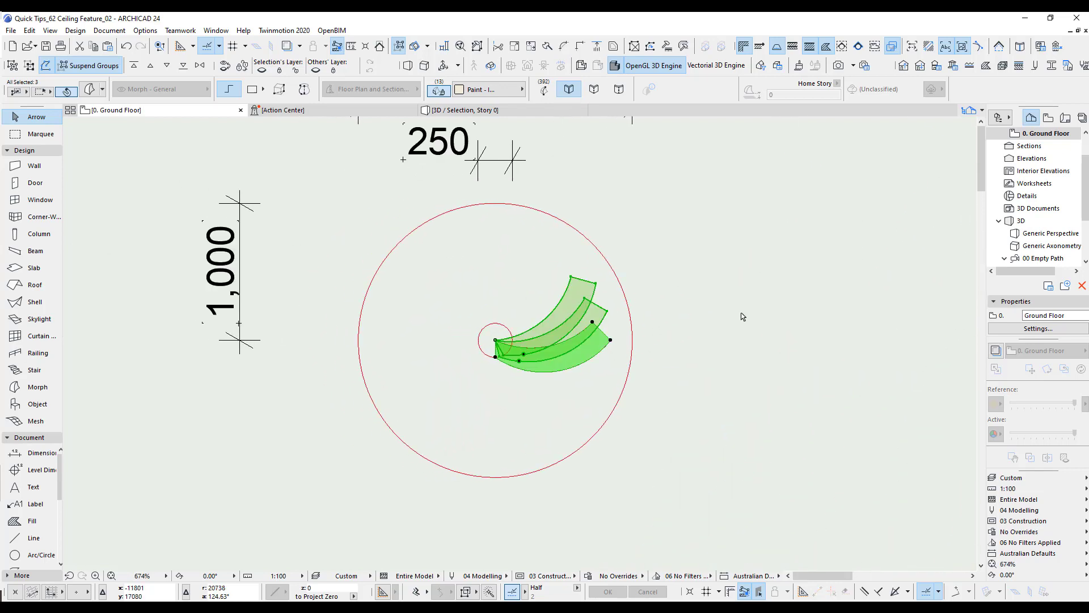
# Step: Undo the rotated copies and show the single blade's raised outer end up close in 3D
pyautogui.hotkey('ctrl', 'z')
pyautogui.press('F5')
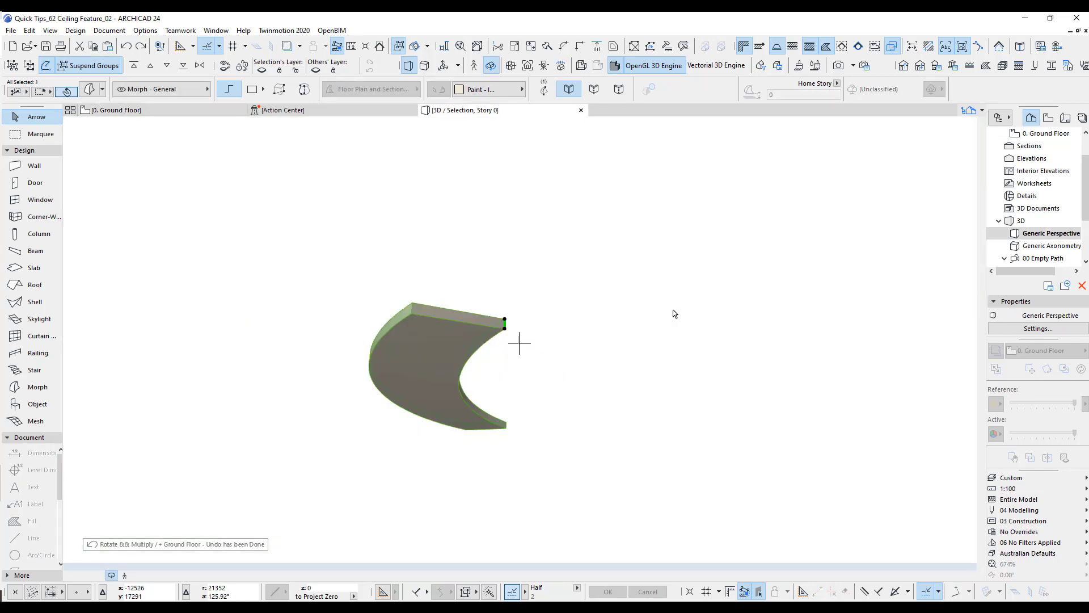
pyautogui.keyDown('shift'); pyautogui.moveTo(518, 342); pyautogui.dragTo(452, 402, button='middle'); pyautogui.keyUp('shift')
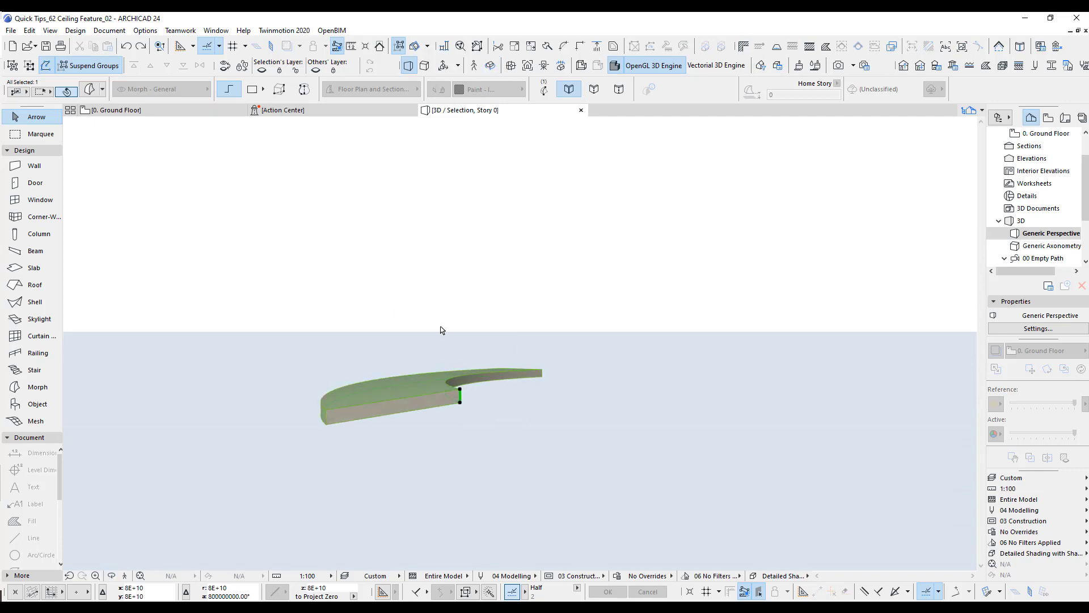
pyautogui.scroll(5, 486, 407)
pyautogui.scroll(-5, 486, 406)
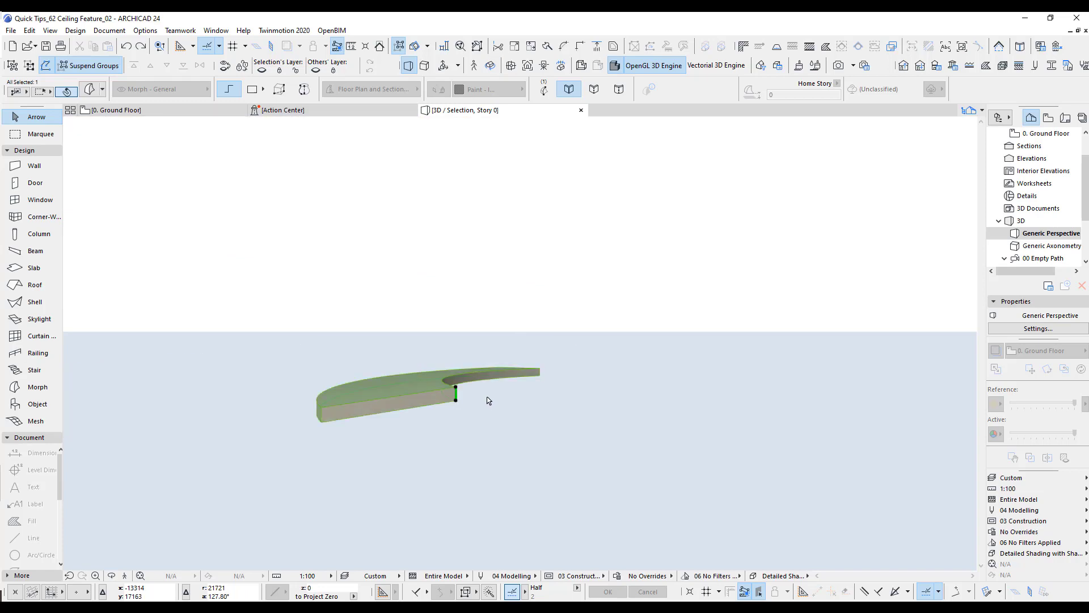
pyautogui.scroll(3, 468, 391)
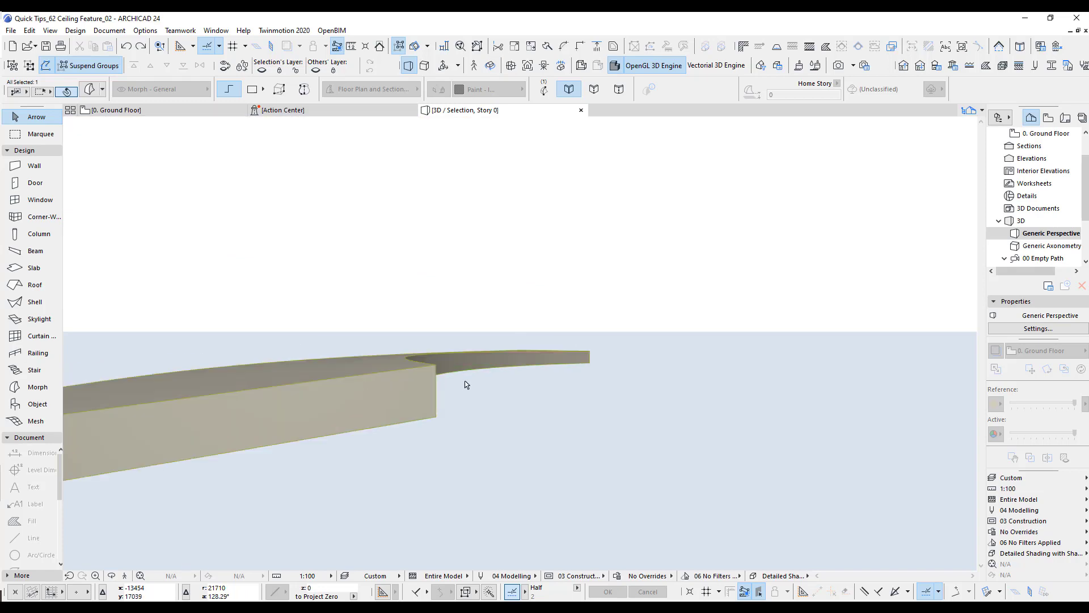
# Step: Raise the concave-side corner of the blade's outer end by 20 in the 3D view
pyautogui.hotkey('ctrl', 'd')
pyautogui.click(436, 417)
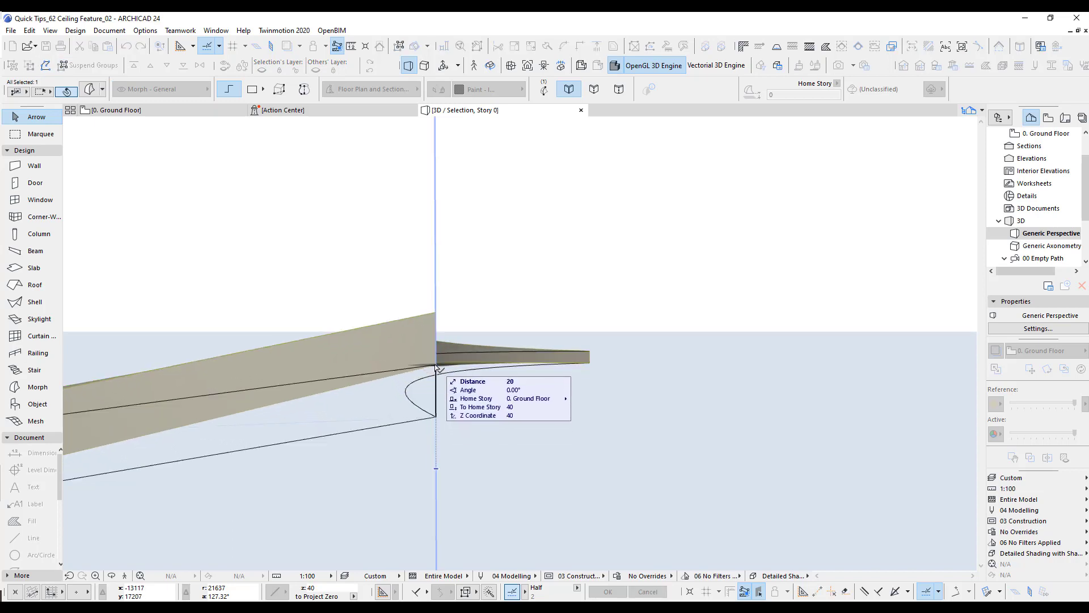
pyautogui.click(435, 364)
pyautogui.click(539, 287)
pyautogui.scroll(-5, 527, 419)
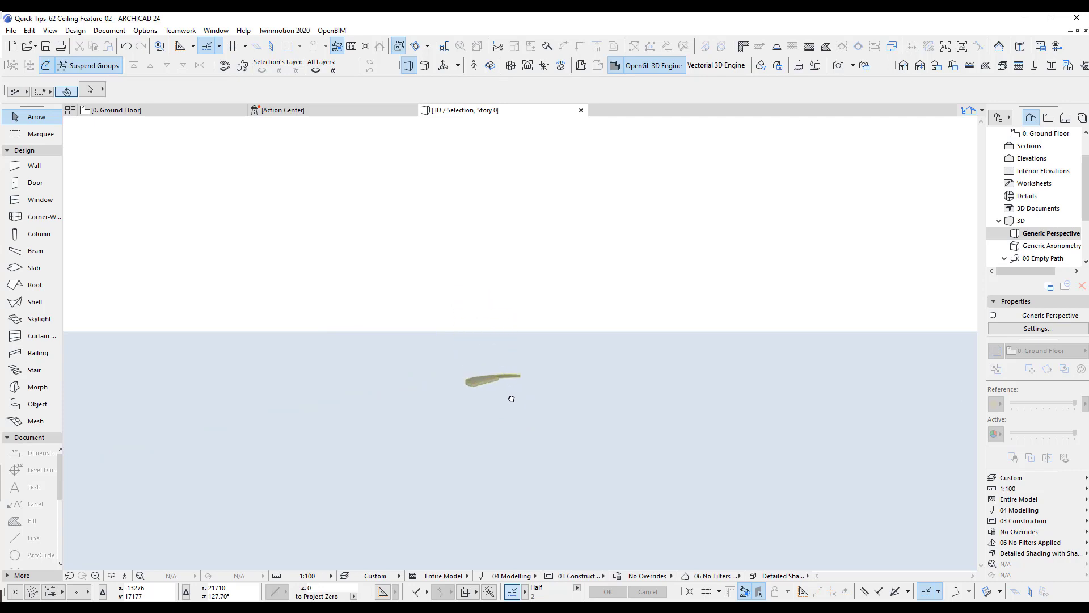
# Step: Try multiplying the reshaped blade on the floor plan with Rotate and Increment and Spread, making two copies around the circles' centre
pyautogui.press('F2')
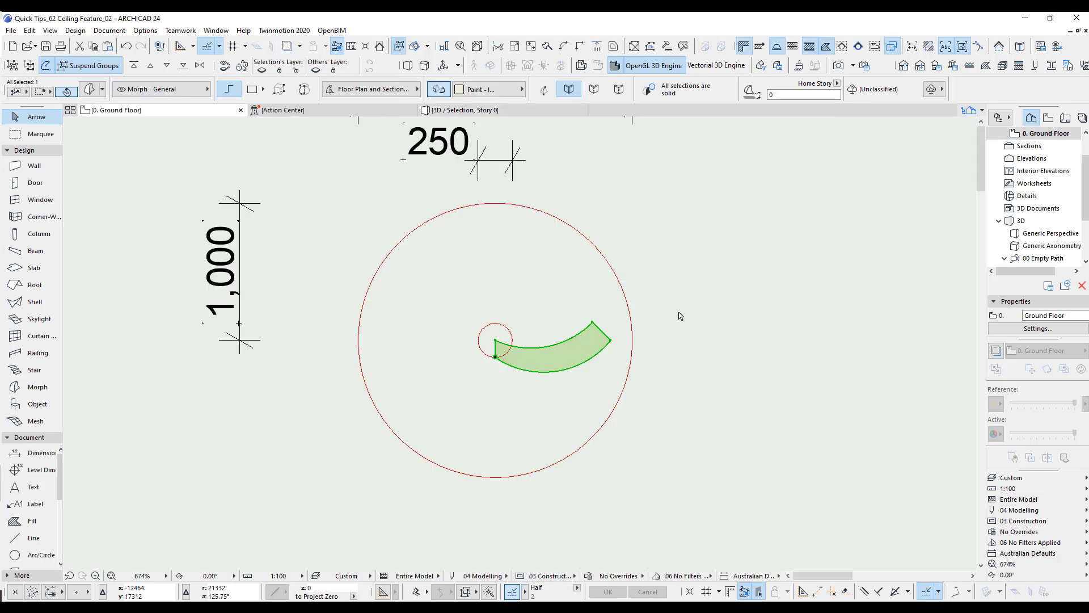
pyautogui.hotkey('ctrl', 'u')
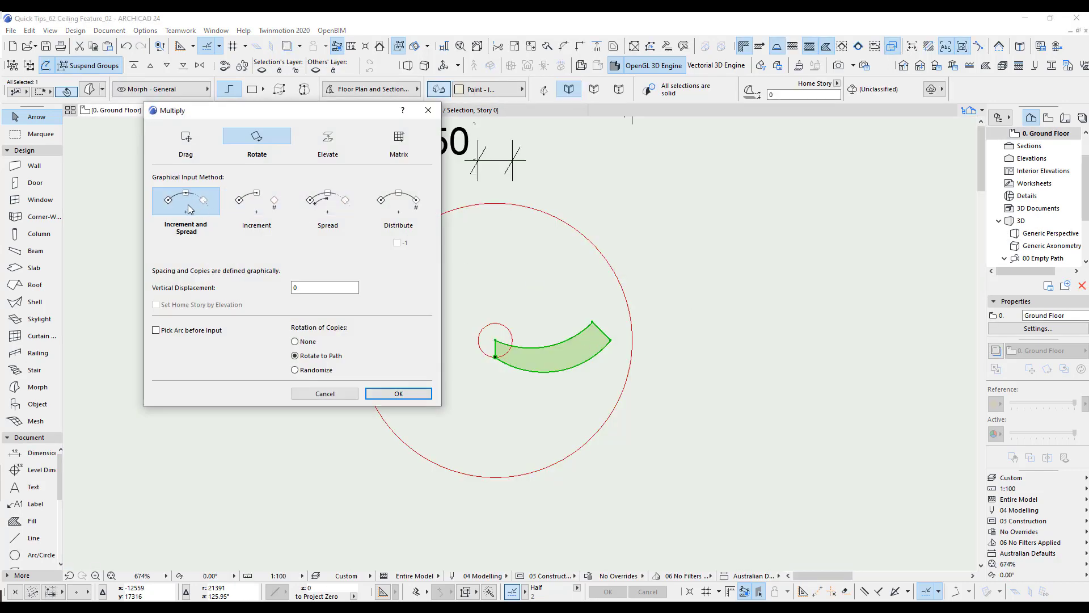
pyautogui.click(407, 390)
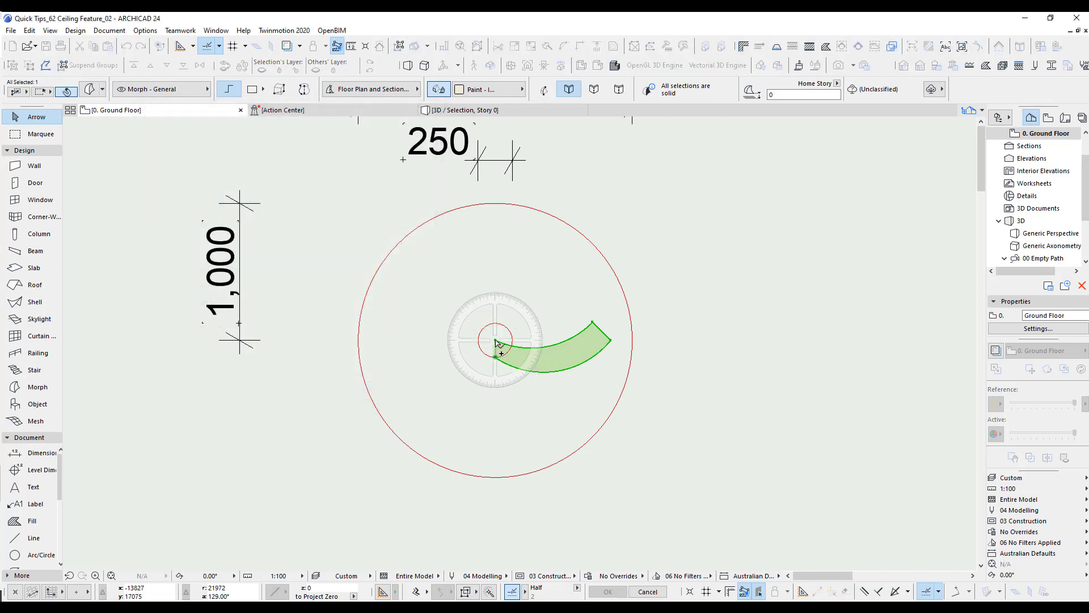
pyautogui.click(495, 340)
pyautogui.click(610, 341)
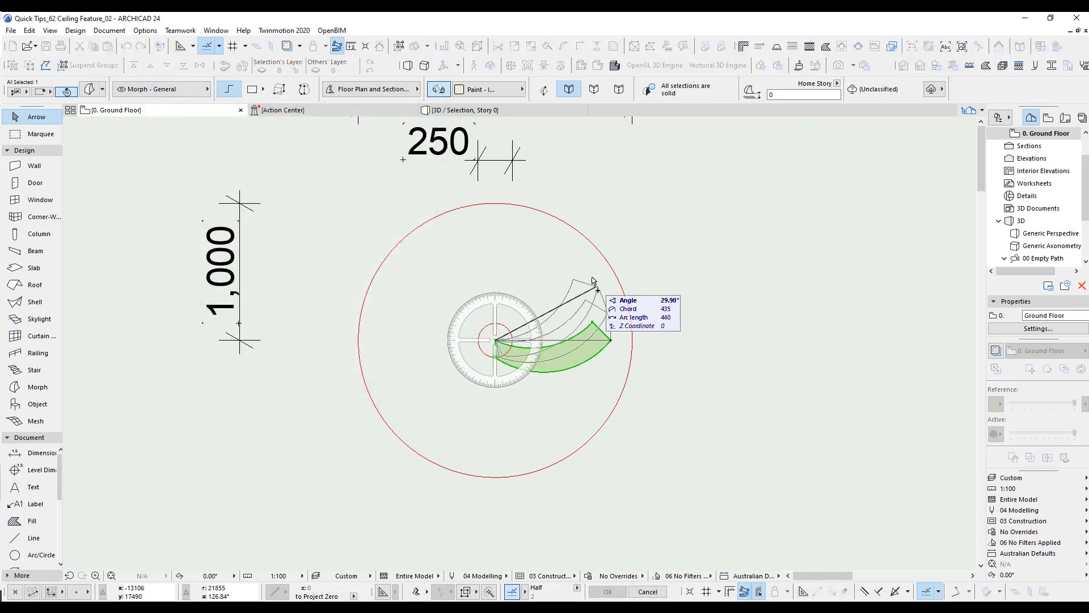
pyautogui.click(646, 277)
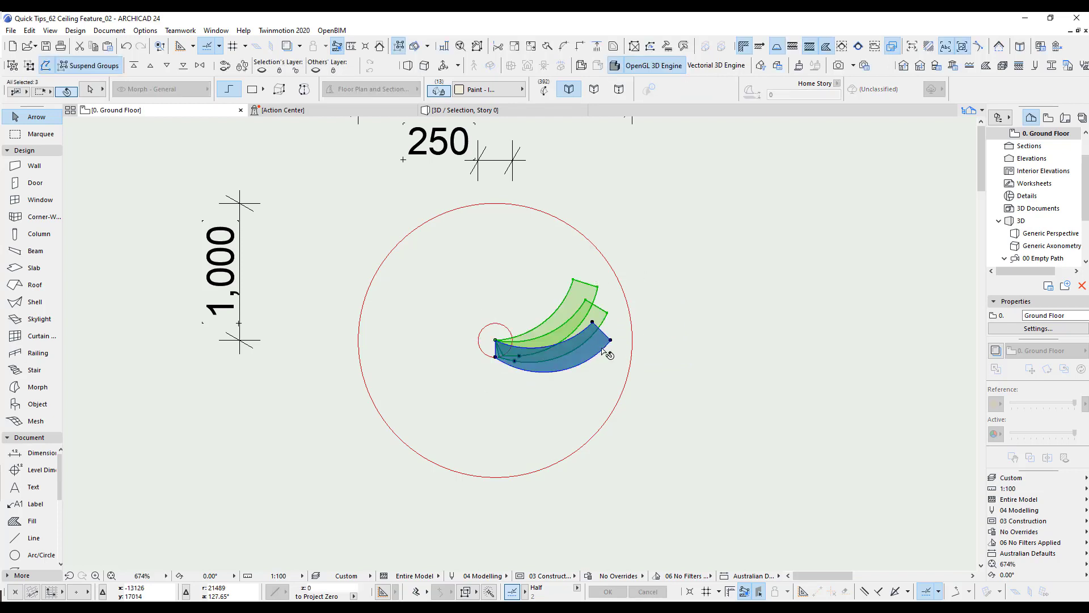
# Step: Examine the three overlapping blades from the side and from below in 3D and undo the rotated copies
pyautogui.press('F5')
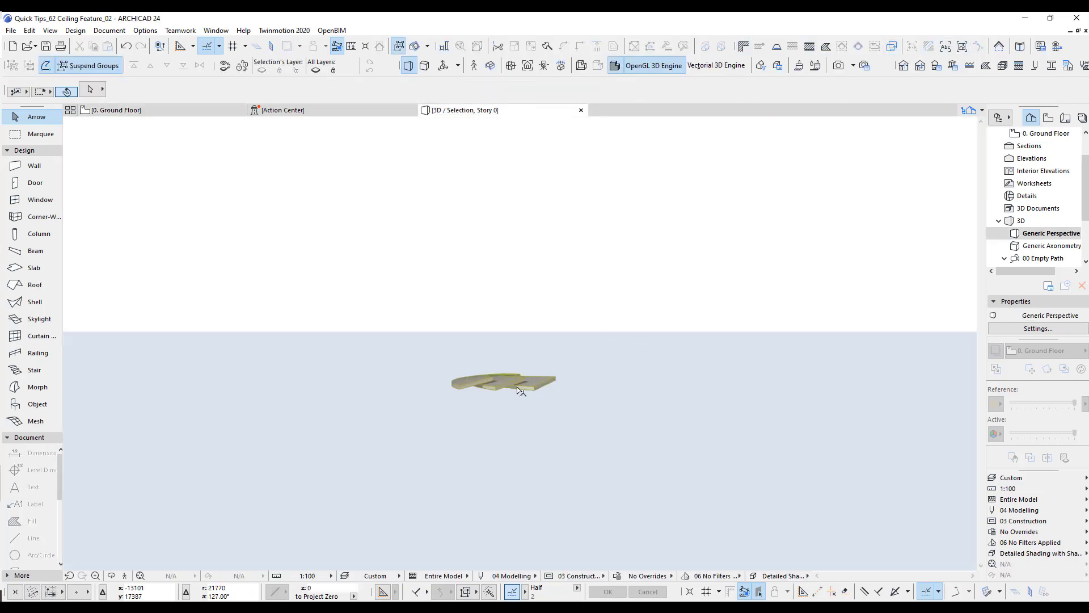
pyautogui.keyDown('shift'); pyautogui.moveTo(515, 402); pyautogui.dragTo(832, 365, button='middle'); pyautogui.keyUp('shift')
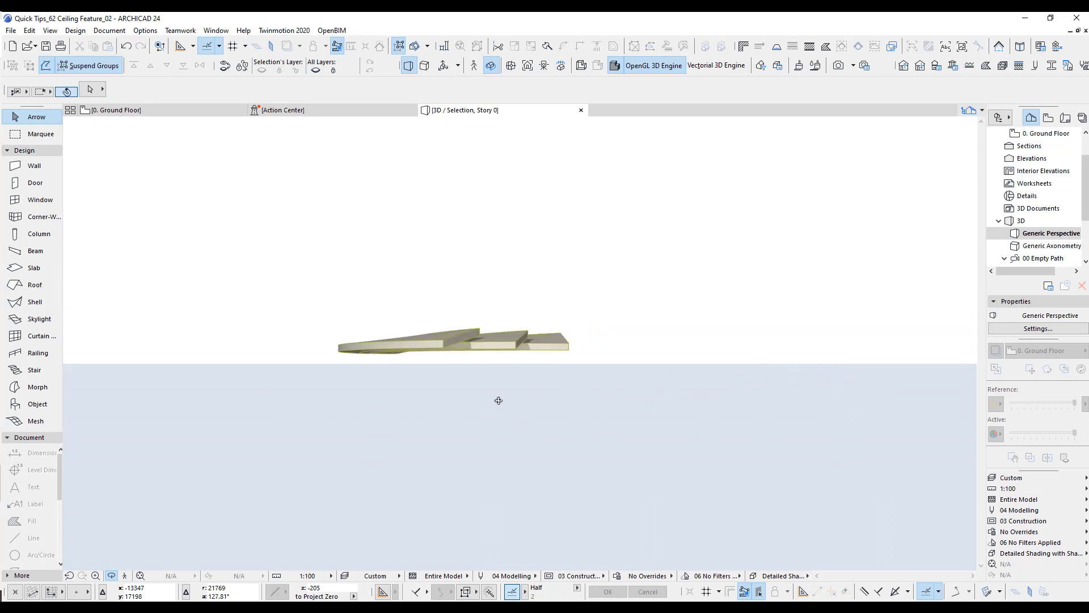
pyautogui.keyDown('shift'); pyautogui.moveTo(498, 401); pyautogui.dragTo(410, 354, button='middle'); pyautogui.keyUp('shift')
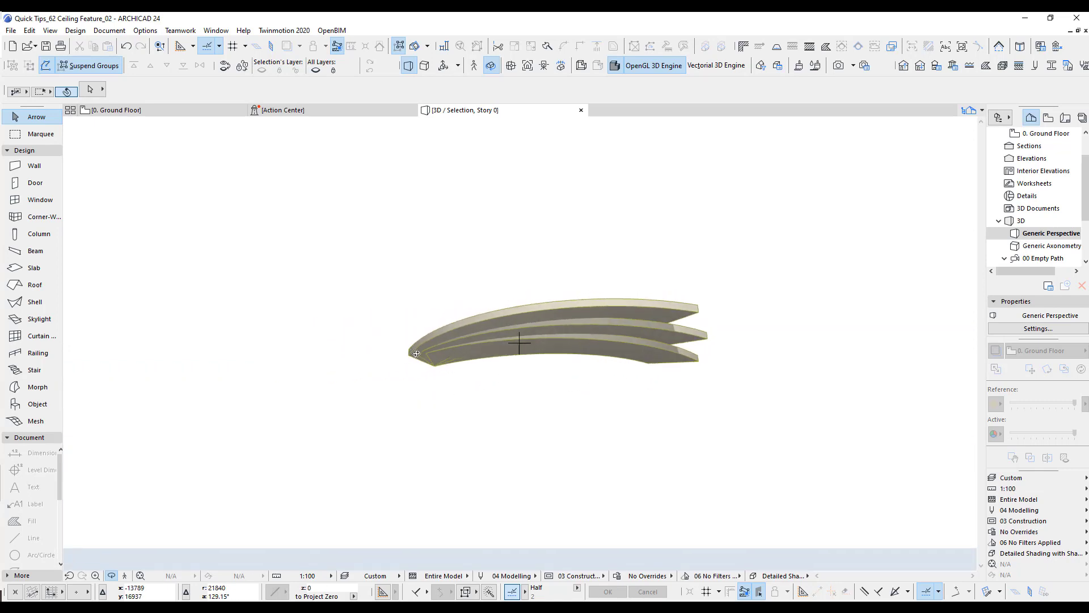
pyautogui.keyDown('shift'); pyautogui.moveTo(551, 390); pyautogui.dragTo(567, 396, button='middle'); pyautogui.keyUp('shift')
pyautogui.press('F2')
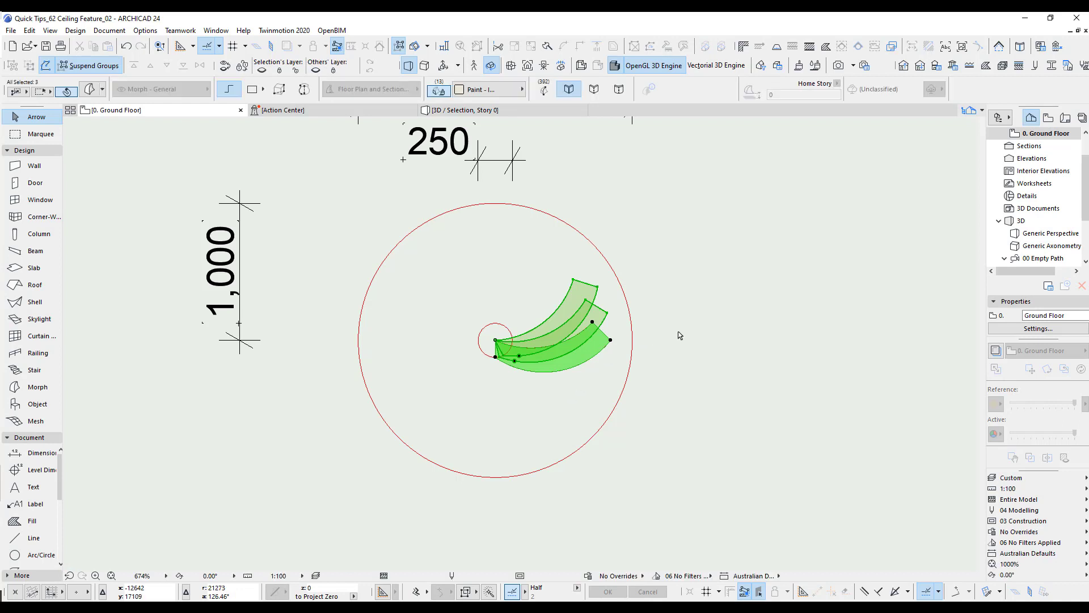
pyautogui.hotkey('ctrl', 'z')
# Step: Compare the single blade on the floor plan with how the blades meet near the centre of the reference photo
pyautogui.scroll(-5, 488, 395)
pyautogui.moveTo(488, 391); pyautogui.dragTo(936, 392, button='middle')
pyautogui.scroll(1, 296, 390)
pyautogui.scroll(2, 312, 358)
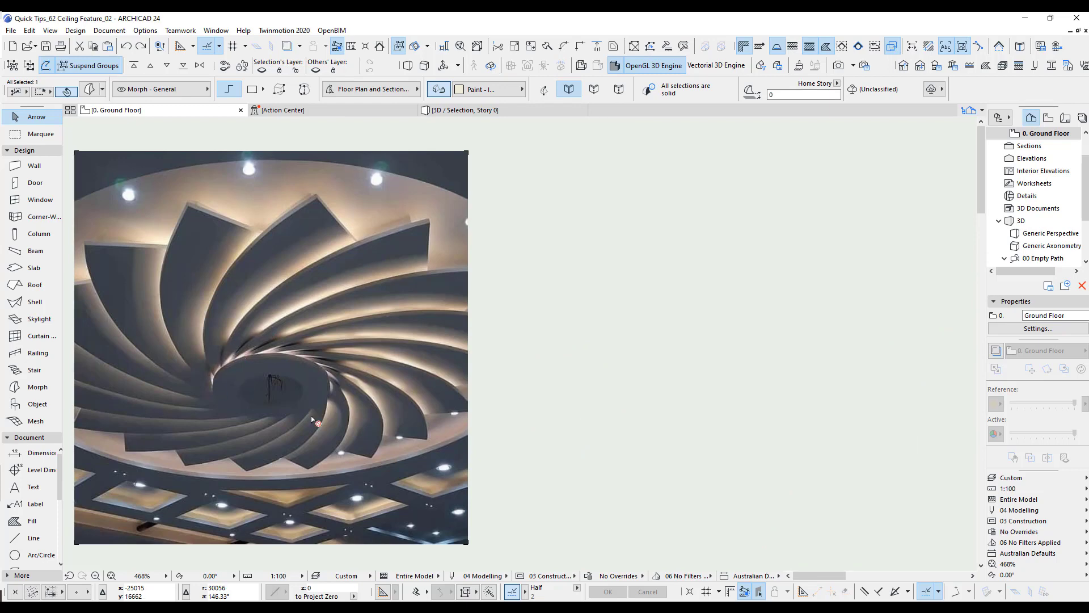
pyautogui.scroll(-5, 651, 378)
pyautogui.moveTo(629, 379); pyautogui.dragTo(321, 382, button='middle')
pyautogui.scroll(5, 670, 385)
# Step: Lower the convex-side corner of the blade's inner end by 20 in the 3D view, bringing its base to -20
pyautogui.press('F5')
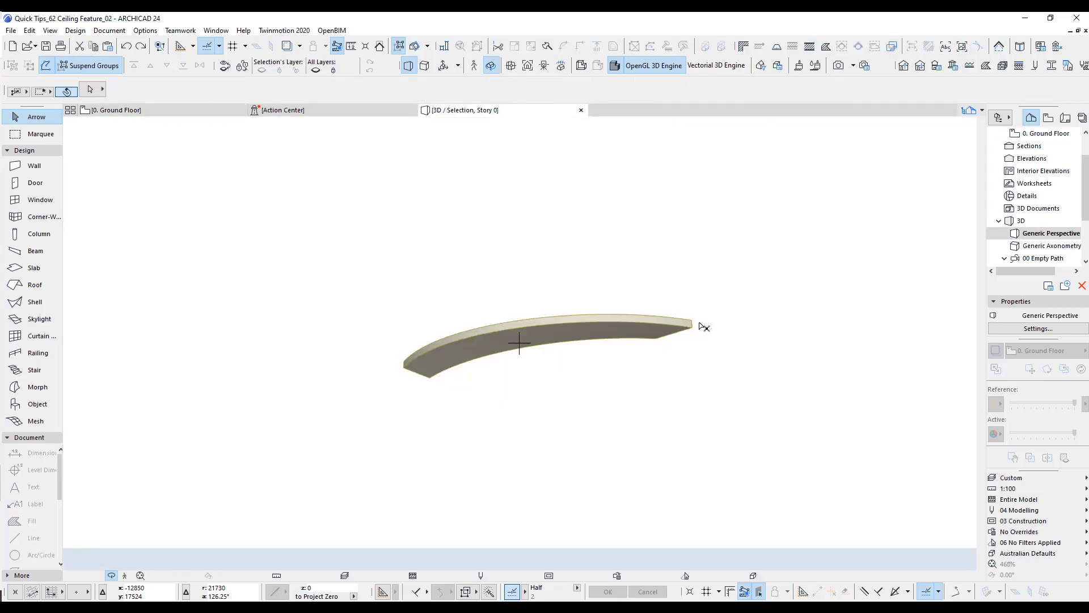
pyautogui.moveTo(486, 400); pyautogui.dragTo(621, 418)
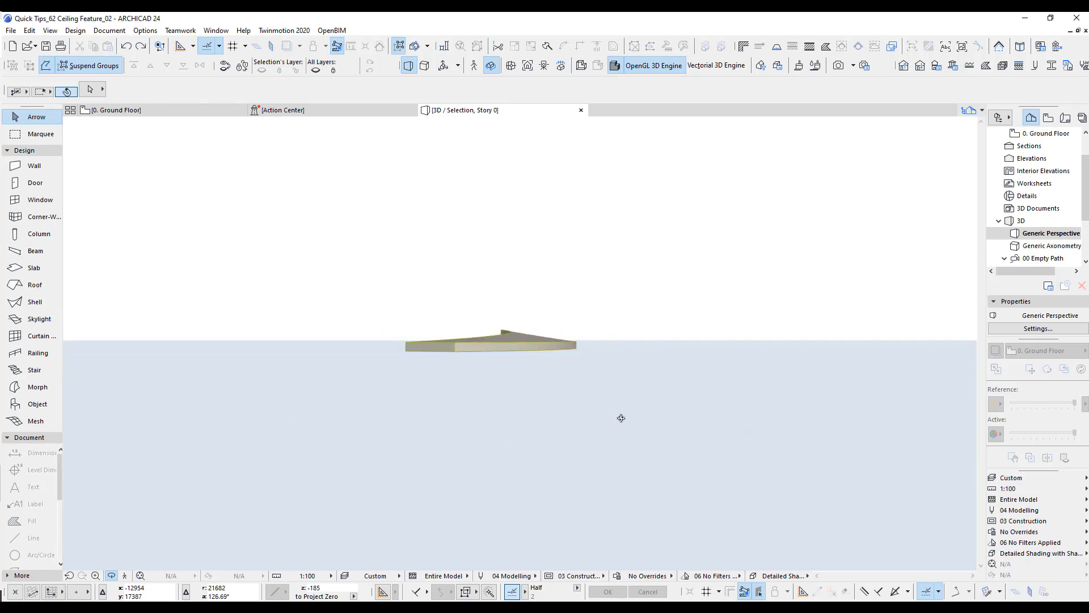
pyautogui.moveTo(562, 341); pyautogui.dragTo(359, 313)
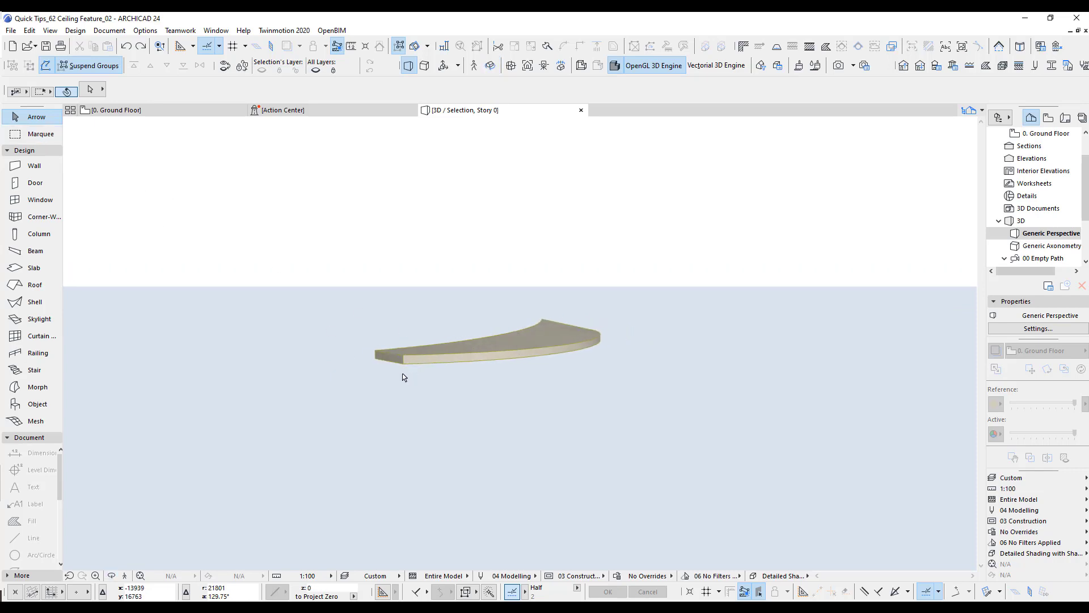
pyautogui.scroll(3, 407, 365)
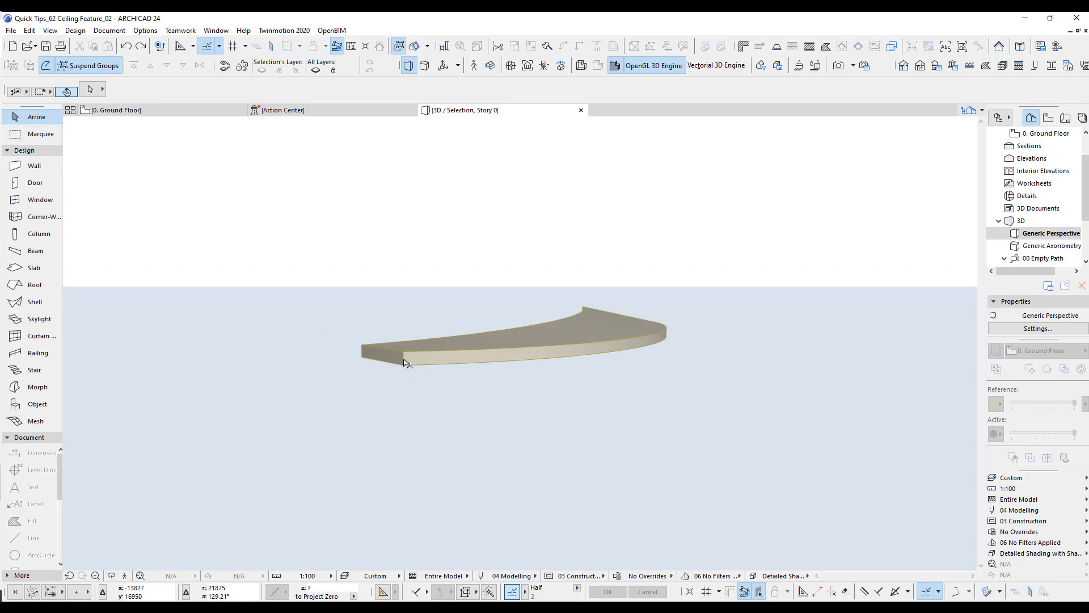
pyautogui.click(404, 363)
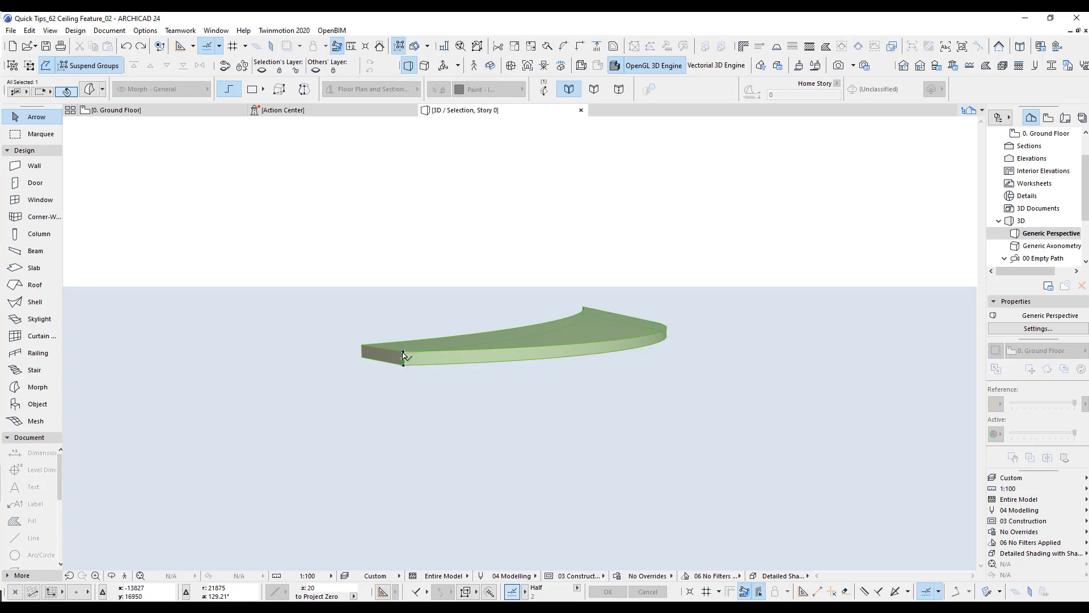
pyautogui.click(403, 352)
pyautogui.click(403, 352)
pyautogui.click(404, 365)
pyautogui.press('Escape')
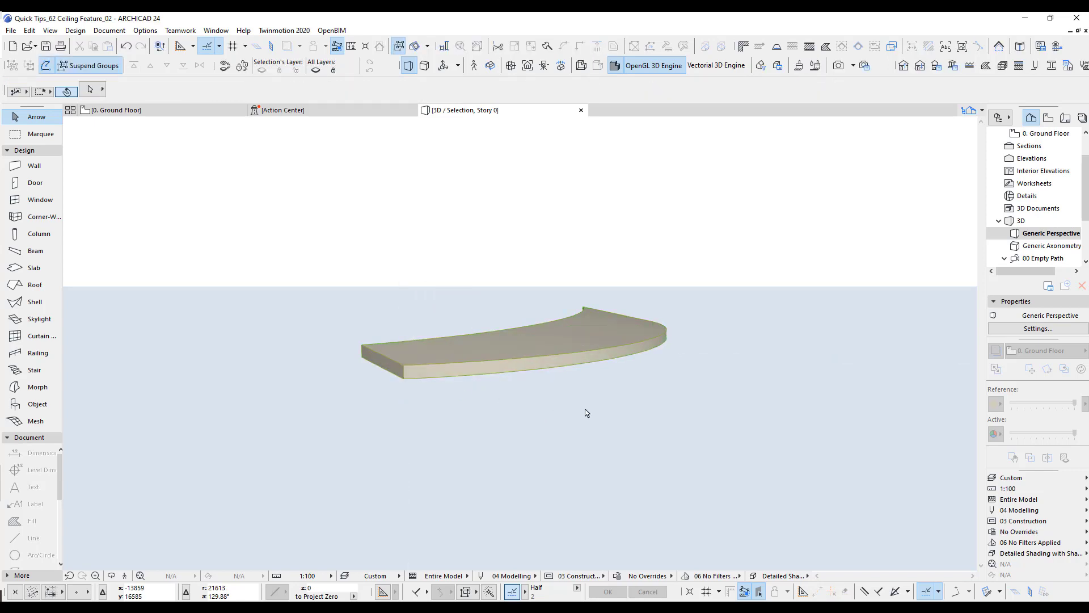
# Step: Try multiplying the lowered blade on the floor plan with Rotate and Increment and Spread, making two copies about 17° apart around the centre
pyautogui.press('F2')
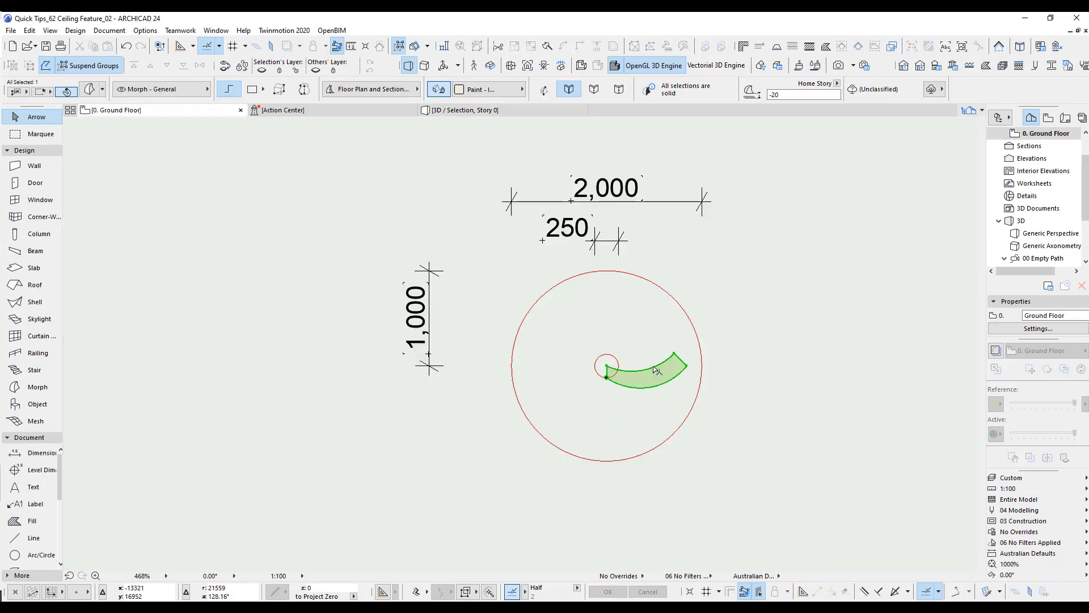
pyautogui.hotkey('ctrl', 'u')
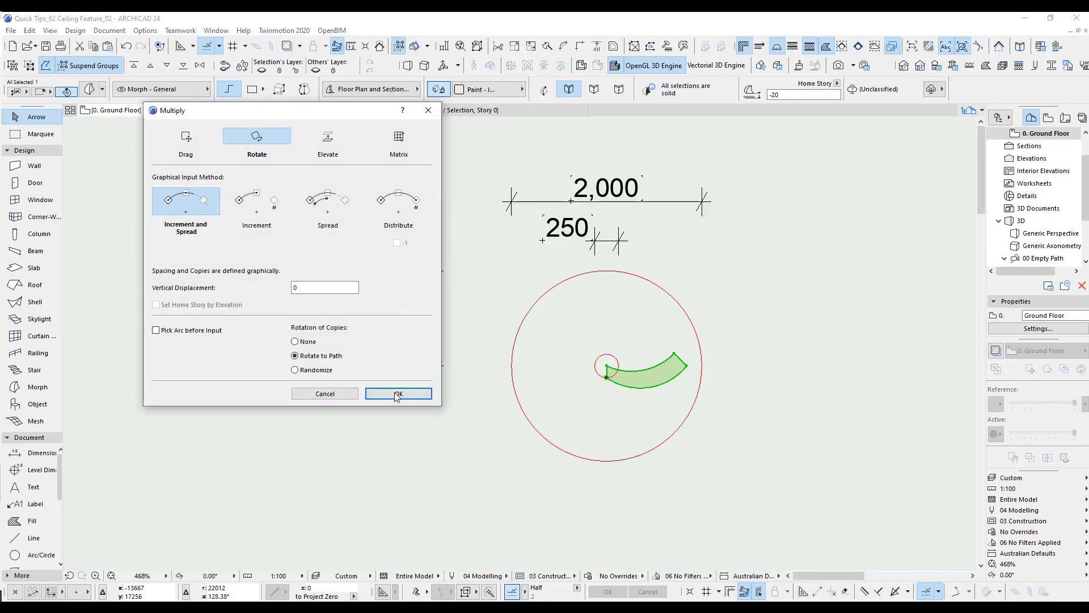
pyautogui.click(398, 394)
pyautogui.click(606, 367)
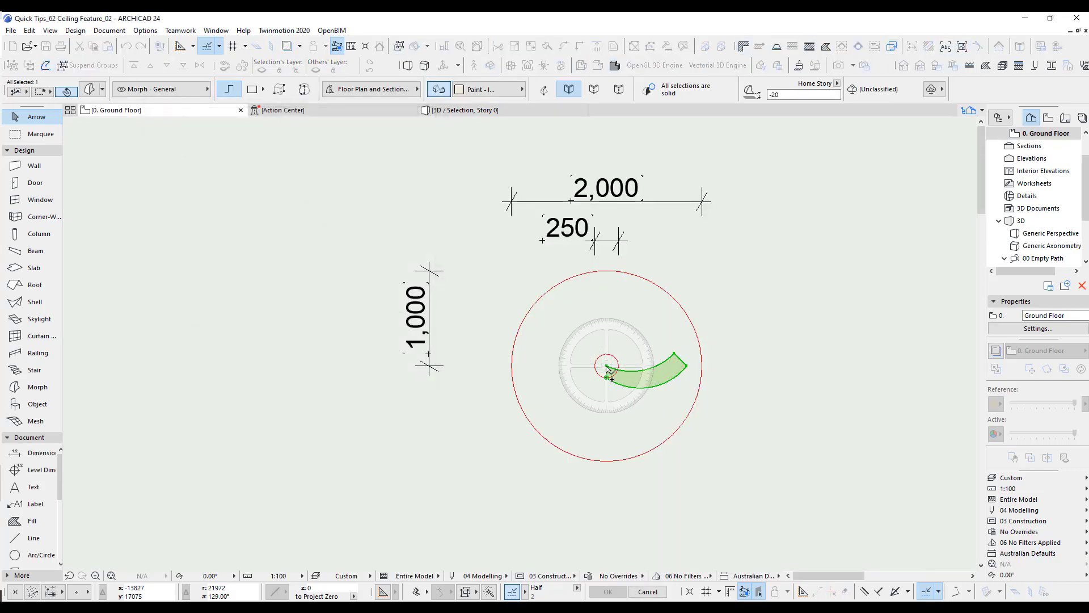
pyautogui.click(687, 365)
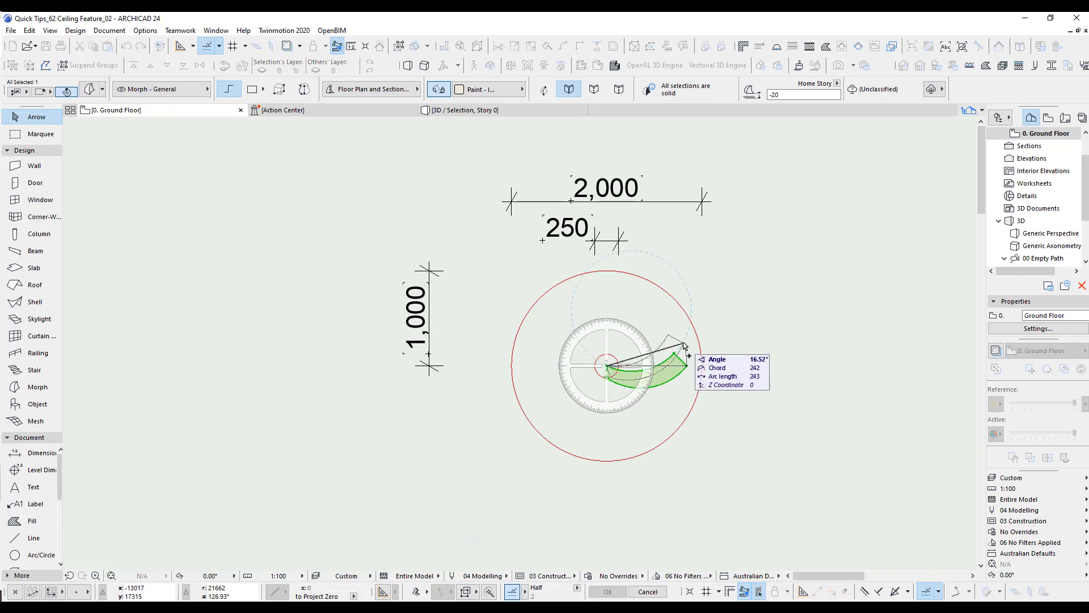
pyautogui.click(669, 324)
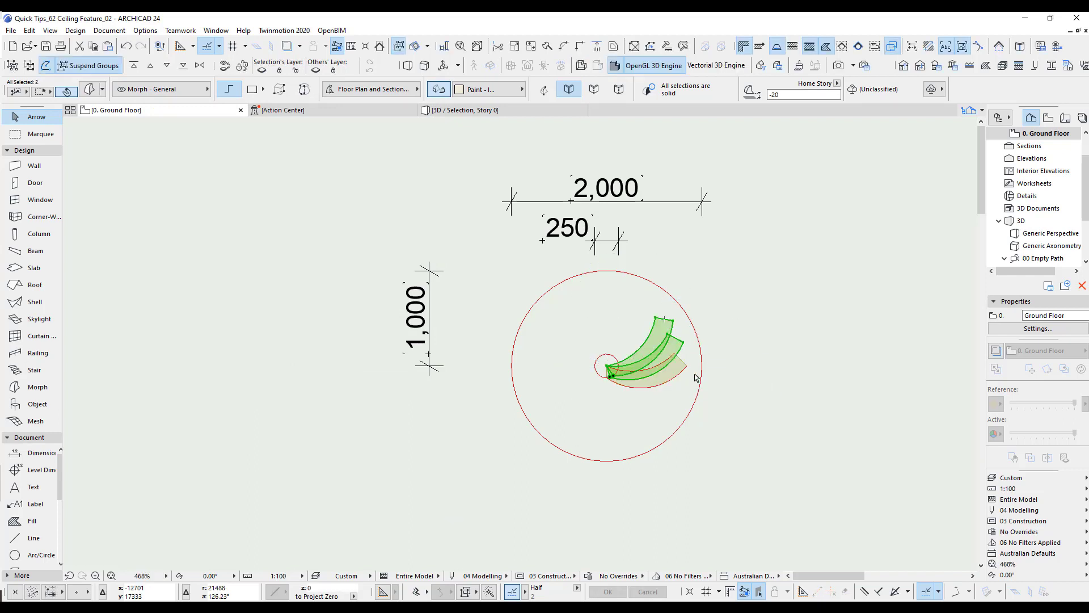
# Step: Show the lowered blade and its two copies in 3D and examine the gaps between them from below
pyautogui.press('F5')
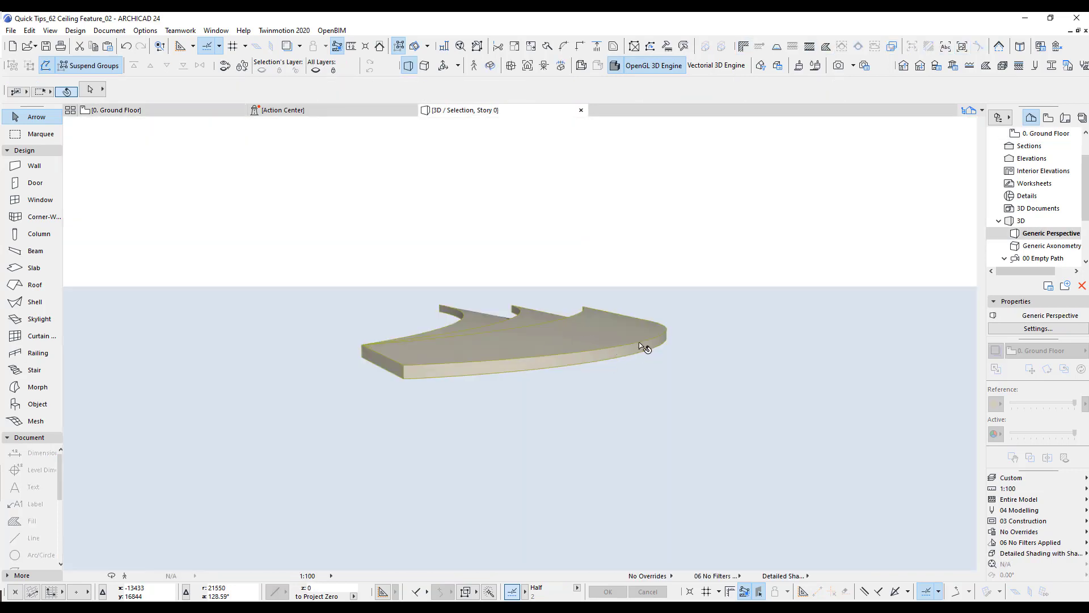
pyautogui.moveTo(685, 347); pyautogui.dragTo(508, 354)
pyautogui.scroll(2, 488, 399)
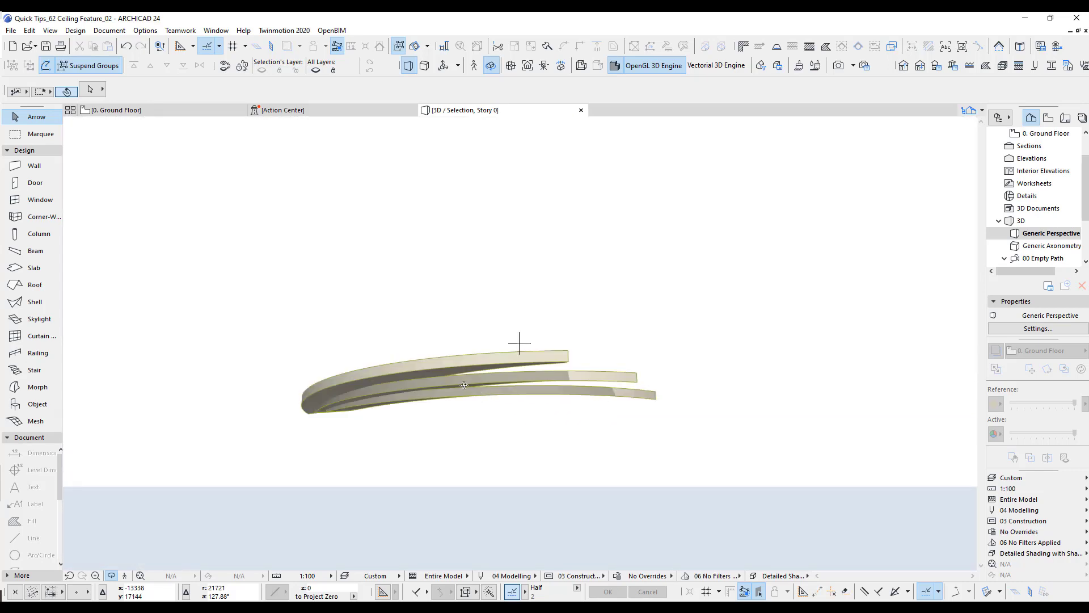
# Step: Undo the rotated copies and lower the blade's inner corner by another 20, bringing its base to -40
pyautogui.moveTo(464, 385); pyautogui.dragTo(311, 395)
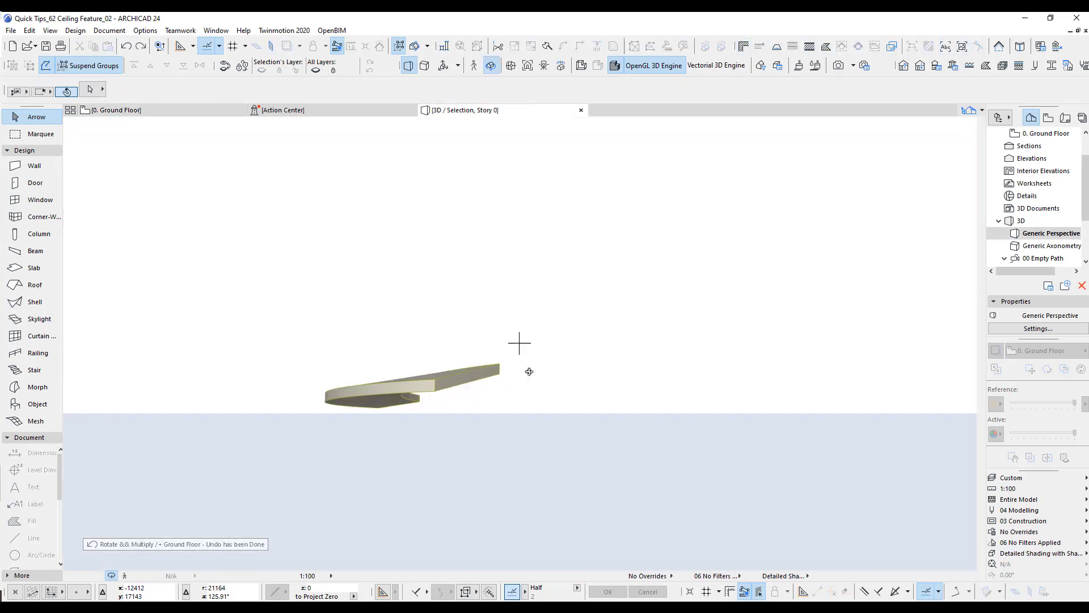
pyautogui.moveTo(517, 343); pyautogui.dragTo(535, 413)
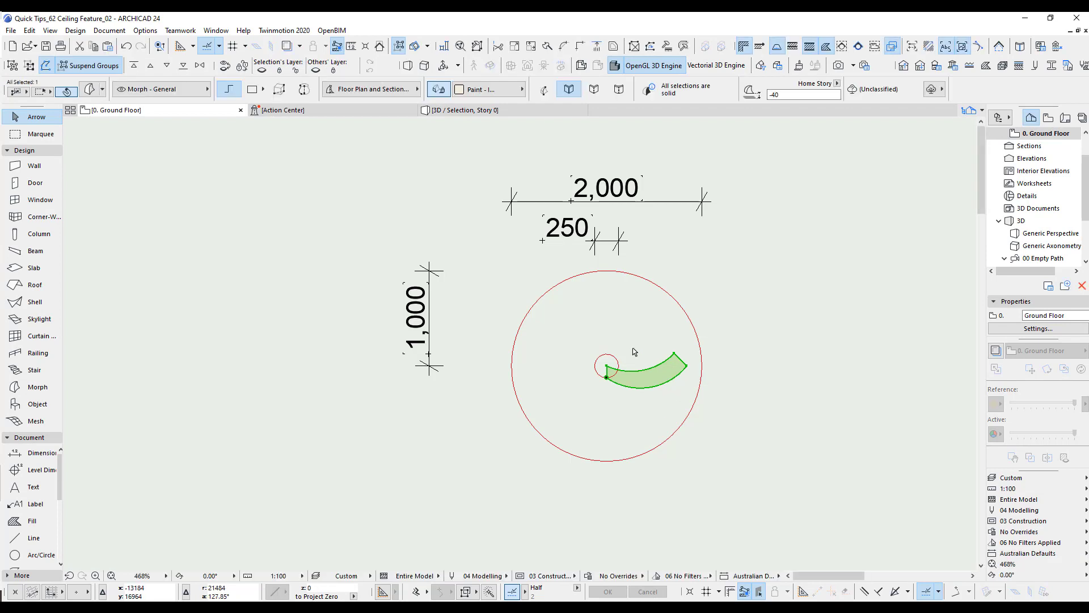
# Step: Try multiplying the blade around the circles' centre with Rotate and Increment and Spread at about 16° spacing, making 22 copies around the full circle
pyautogui.hotkey('ctrl', 'u')
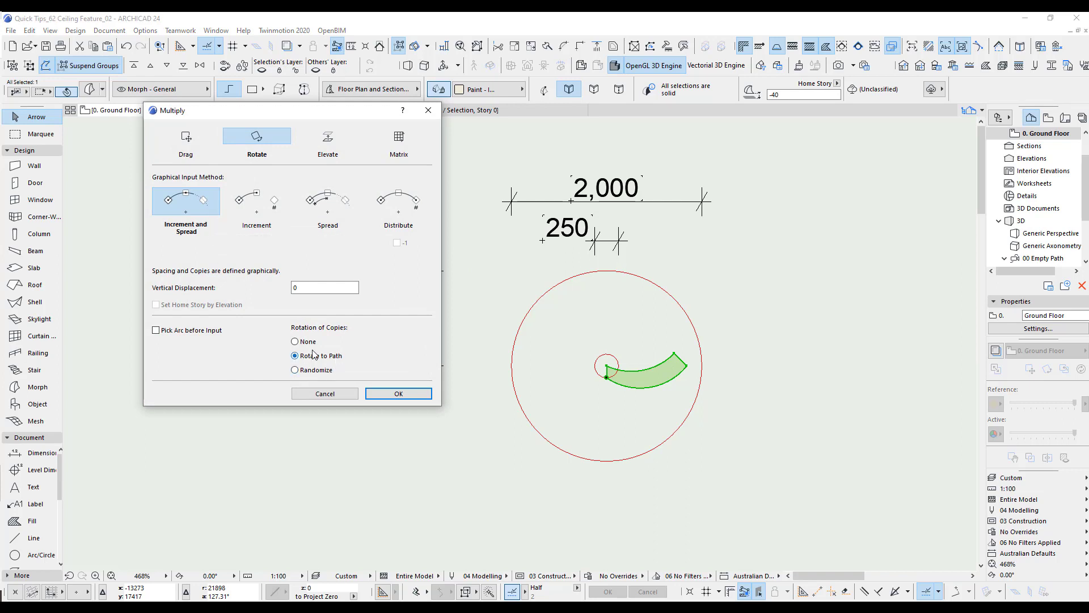
pyautogui.click(399, 393)
pyautogui.scroll(3, 555, 360)
pyautogui.click(500, 356)
pyautogui.click(699, 356)
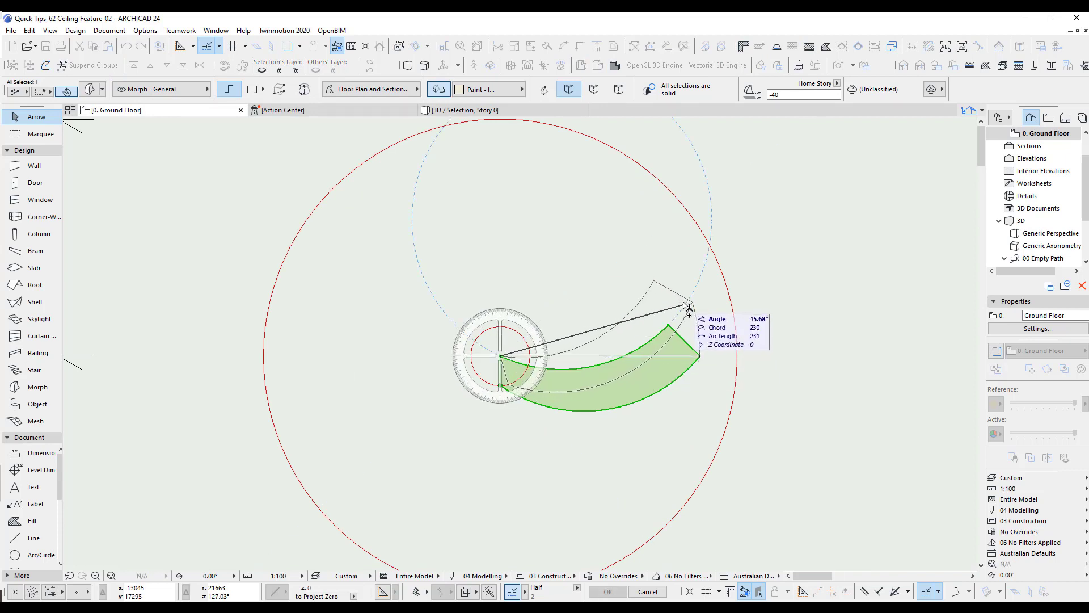
pyautogui.click(687, 305)
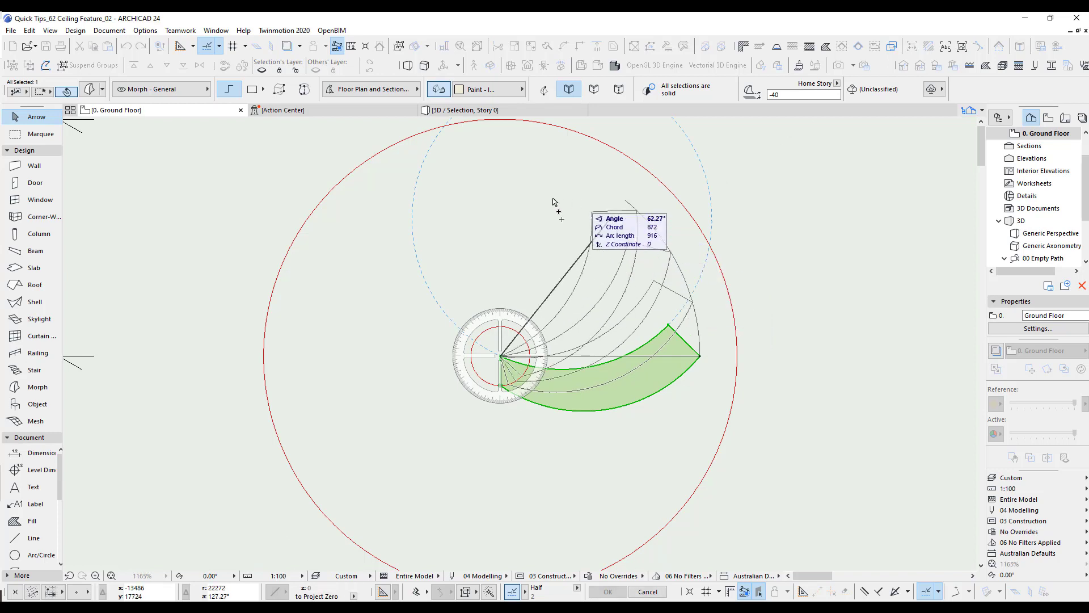
pyautogui.click(712, 371)
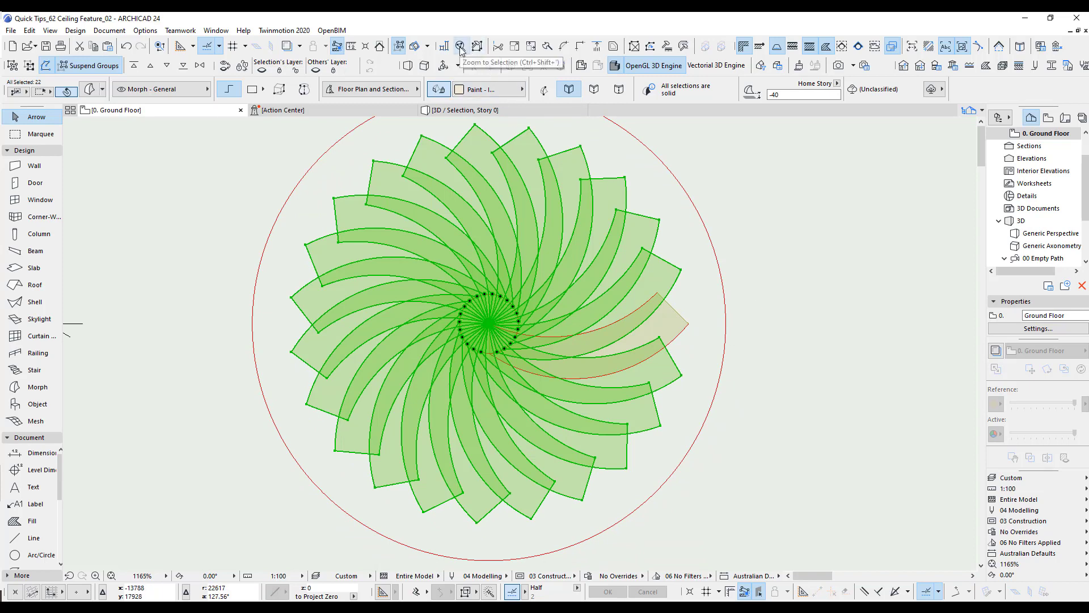
# Step: Check the number of rotated copies in Edit Selection Set and undo the full ring of copies
pyautogui.click(477, 46)
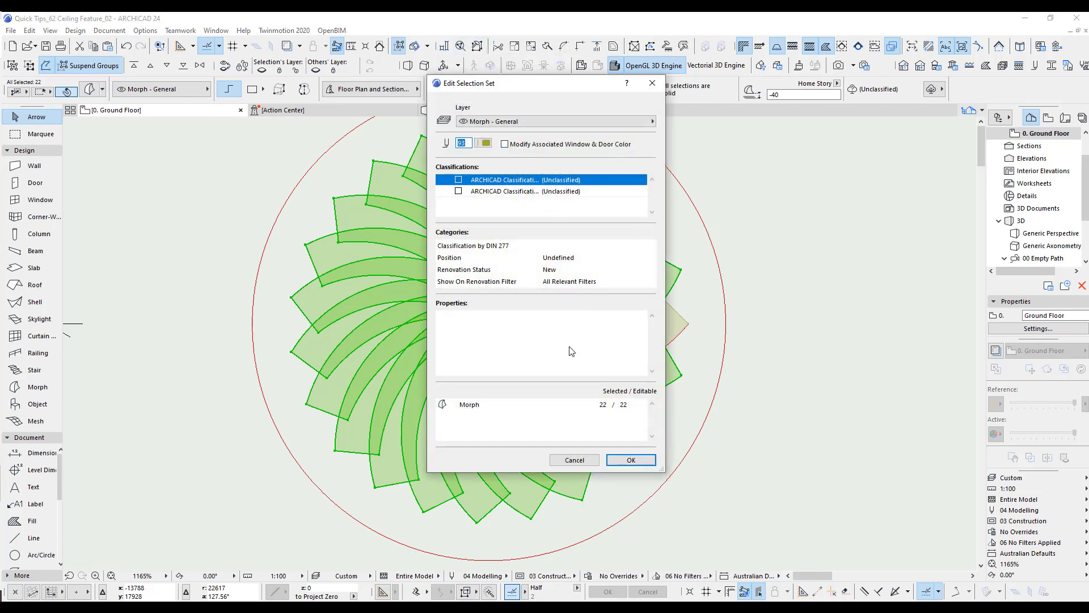
pyautogui.click(584, 461)
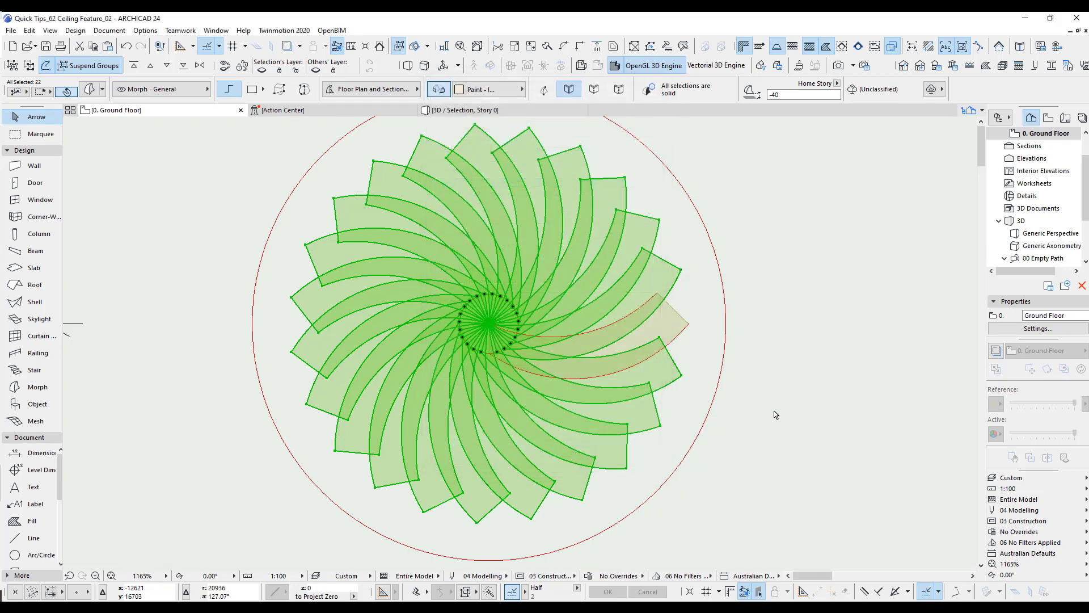
pyautogui.hotkey('ctrl', 'z')
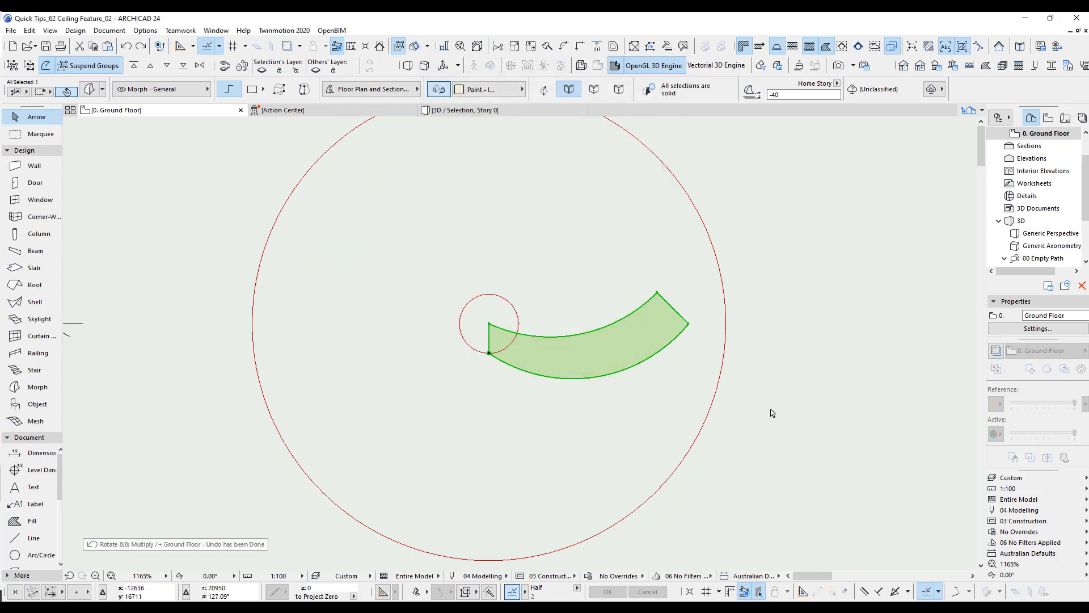
# Step: Multiply the blade around the circles' centre with Rotate and Distribute, the -1 option on and 22 copies over the full circle
pyautogui.hotkey('ctrl', 'u')
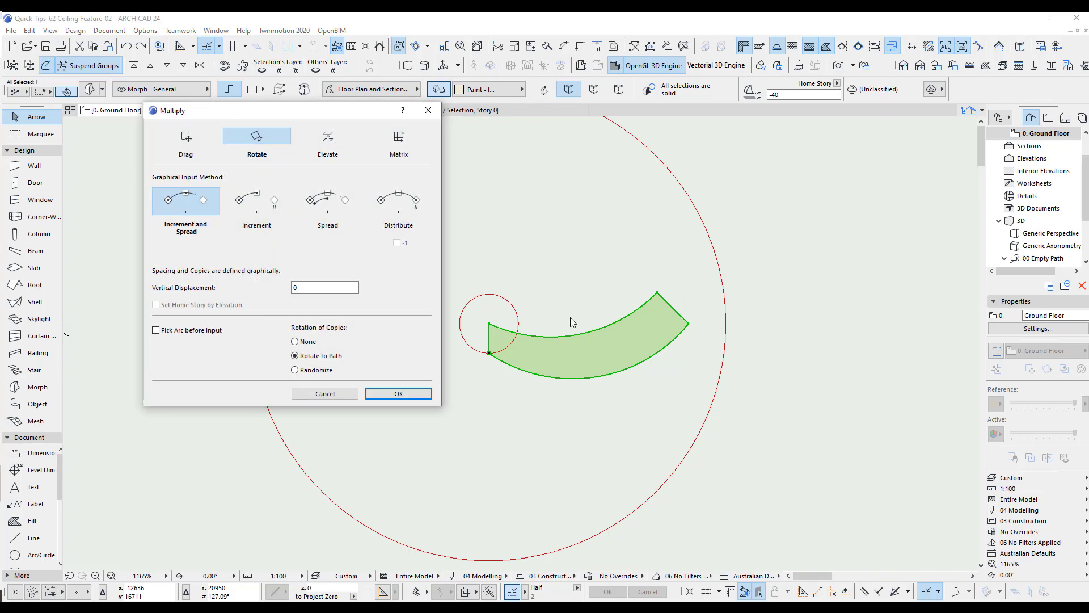
pyautogui.click(402, 200)
pyautogui.moveTo(317, 272); pyautogui.dragTo(289, 275)
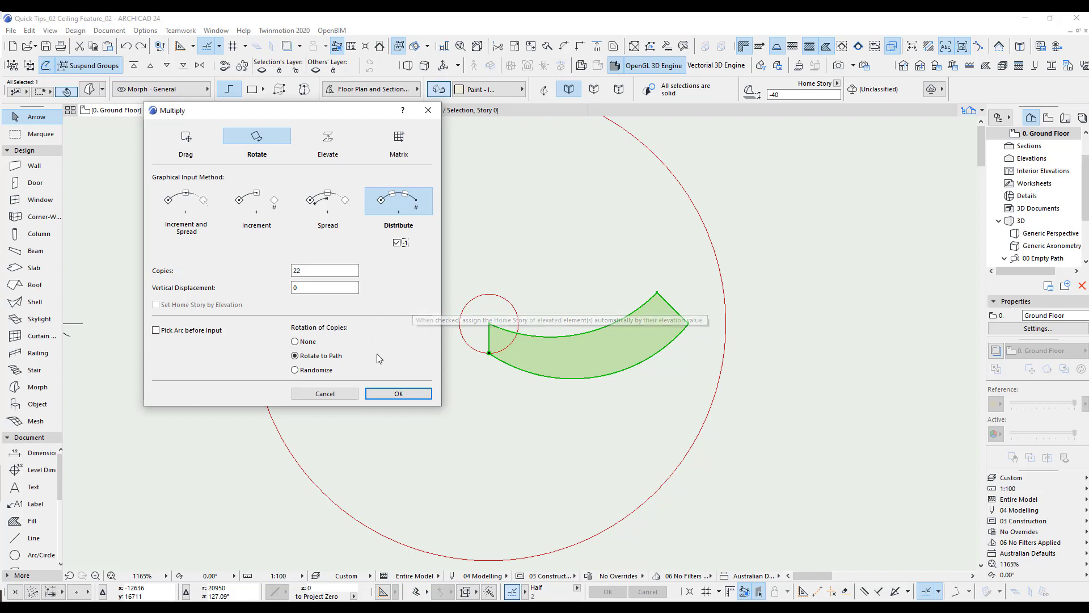
pyautogui.click(427, 395)
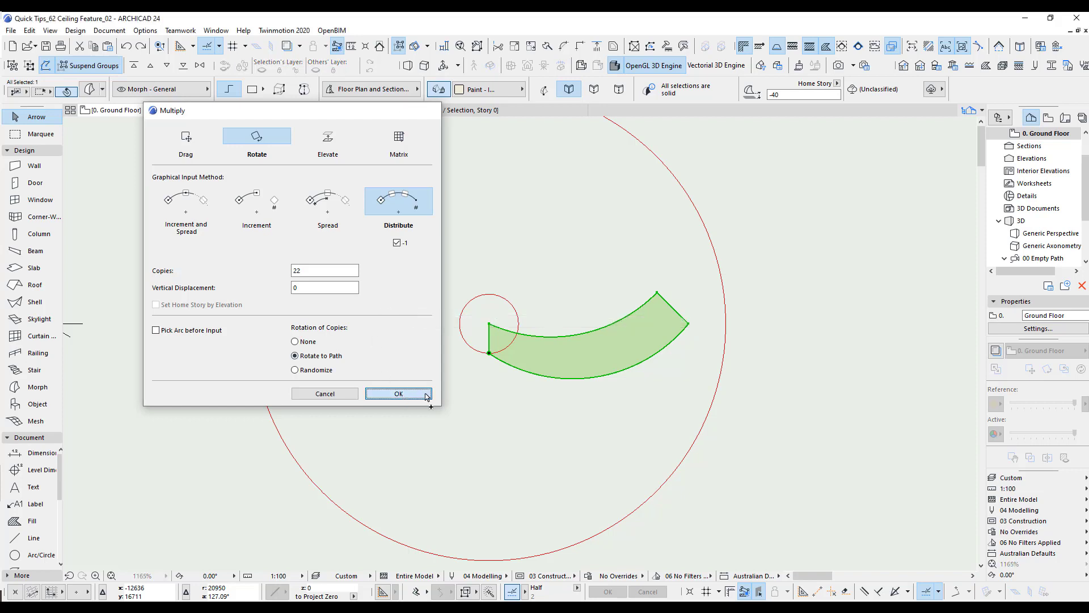
pyautogui.click(490, 325)
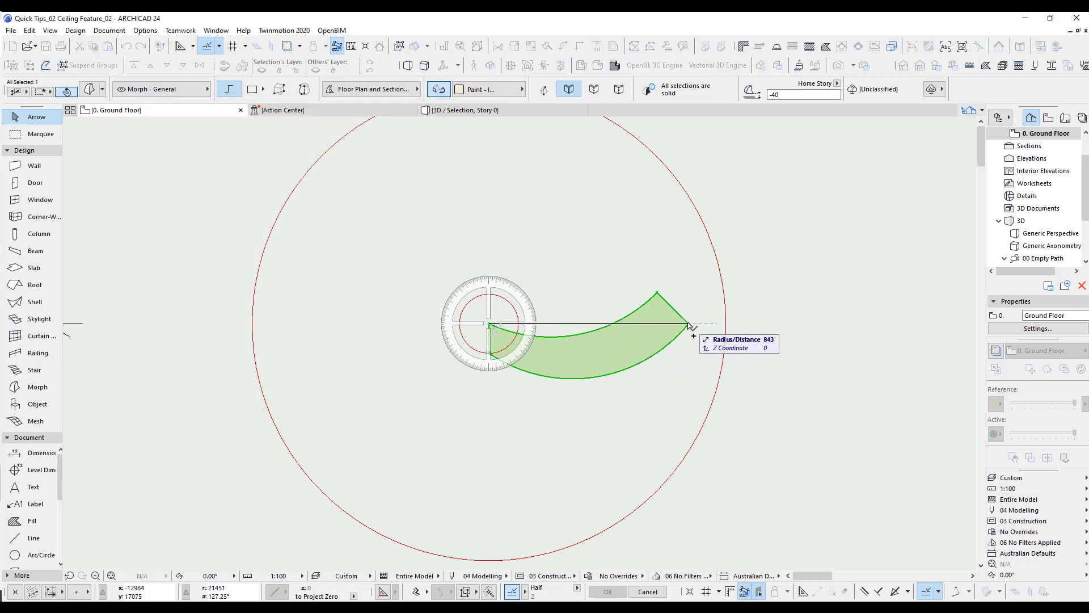
pyautogui.click(688, 323)
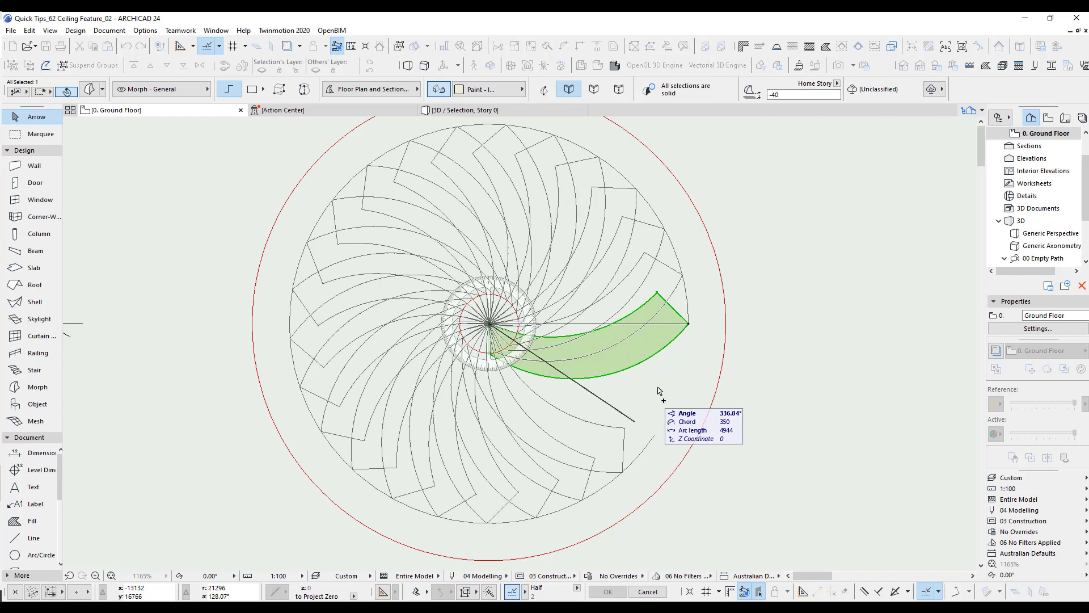
pyautogui.click(689, 324)
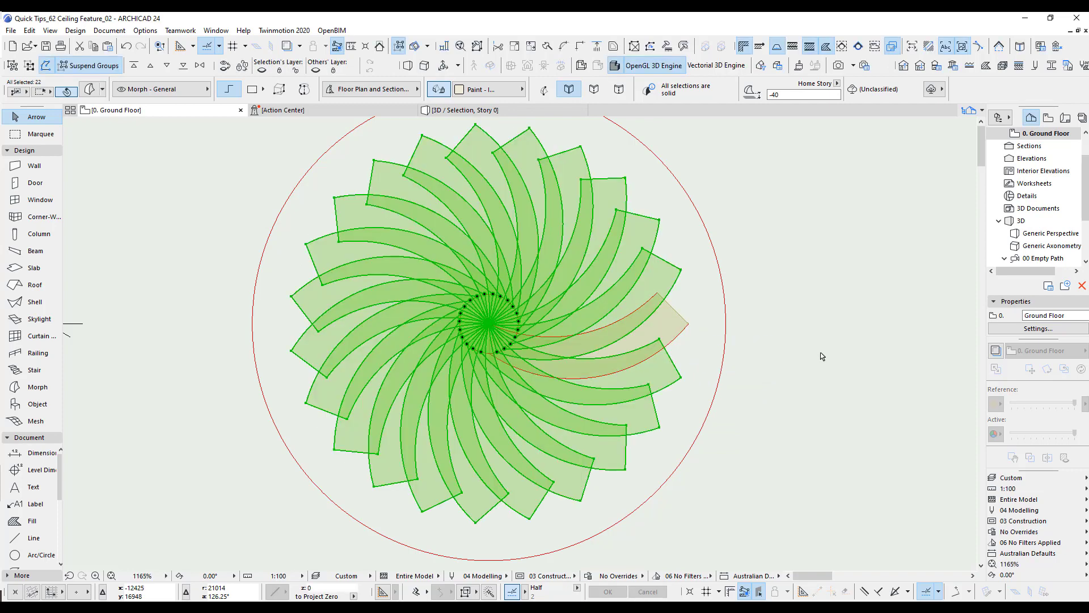
# Step: Show the full ring of blades in 3D and examine their overlaps from above and from the side
pyautogui.press('F5')
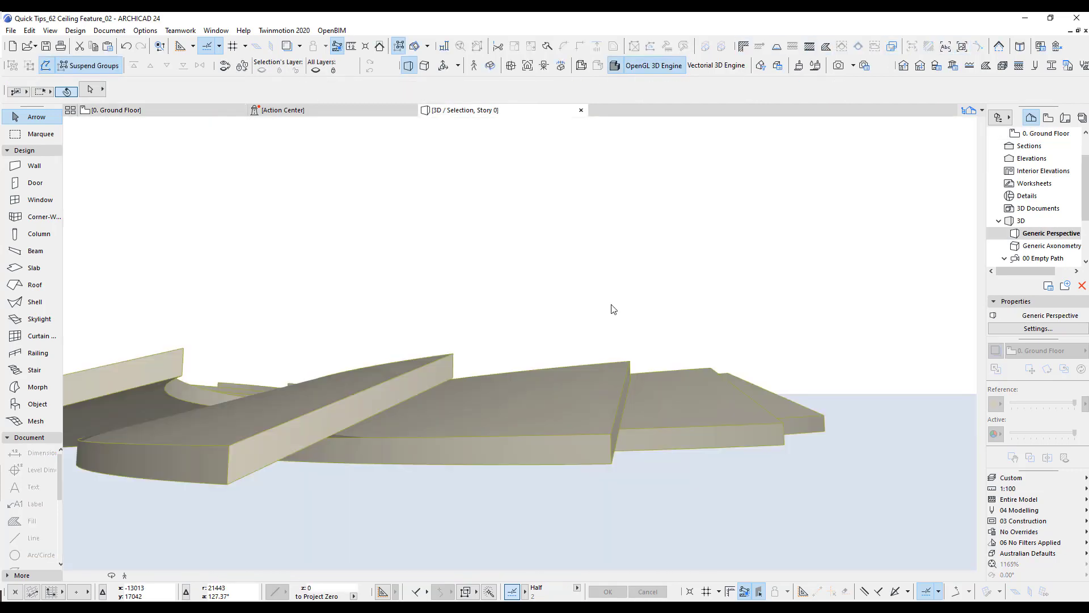
pyautogui.scroll(-8, 595, 397)
pyautogui.keyDown('shift'); pyautogui.moveTo(637, 434); pyautogui.dragTo(586, 456, button='middle'); pyautogui.keyUp('shift')
pyautogui.moveTo(586, 455); pyautogui.dragTo(376, 349)
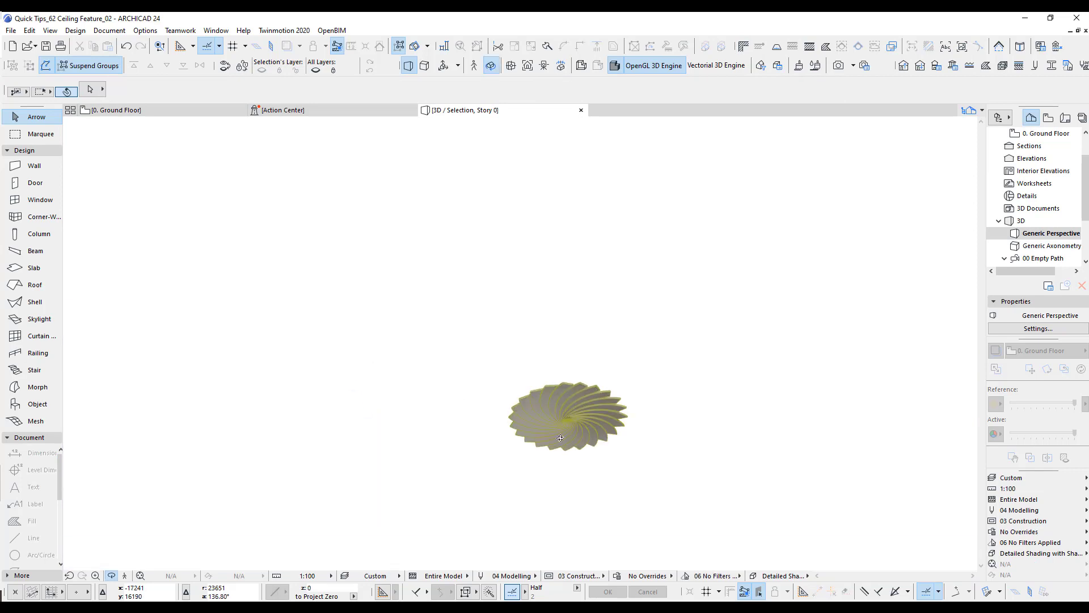
pyautogui.moveTo(560, 437); pyautogui.dragTo(516, 495)
pyautogui.scroll(3, 607, 442)
pyautogui.moveTo(431, 424); pyautogui.dragTo(531, 346)
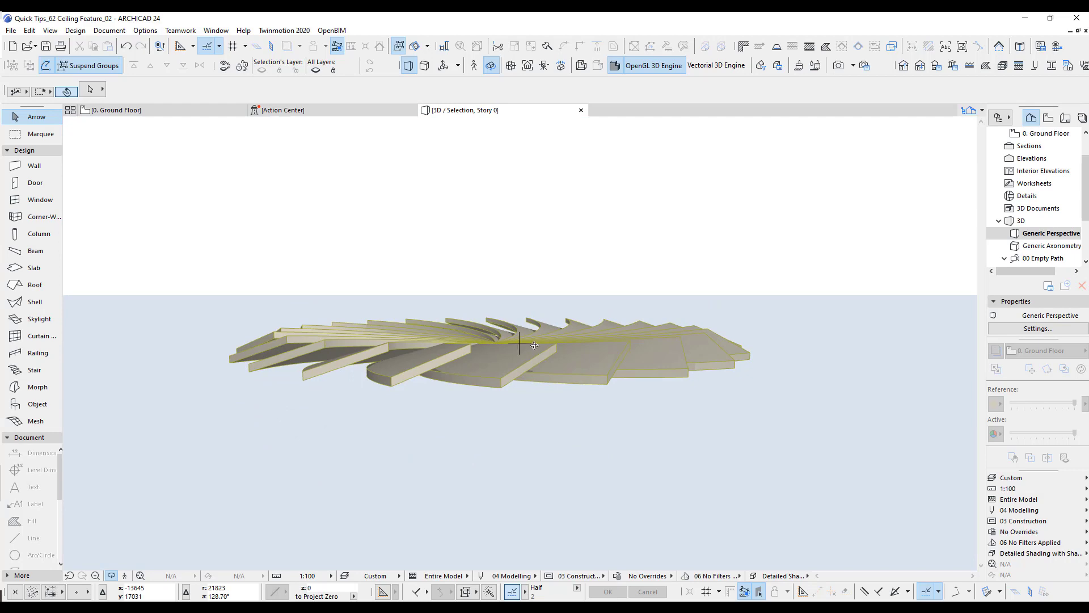
pyautogui.press('F2')
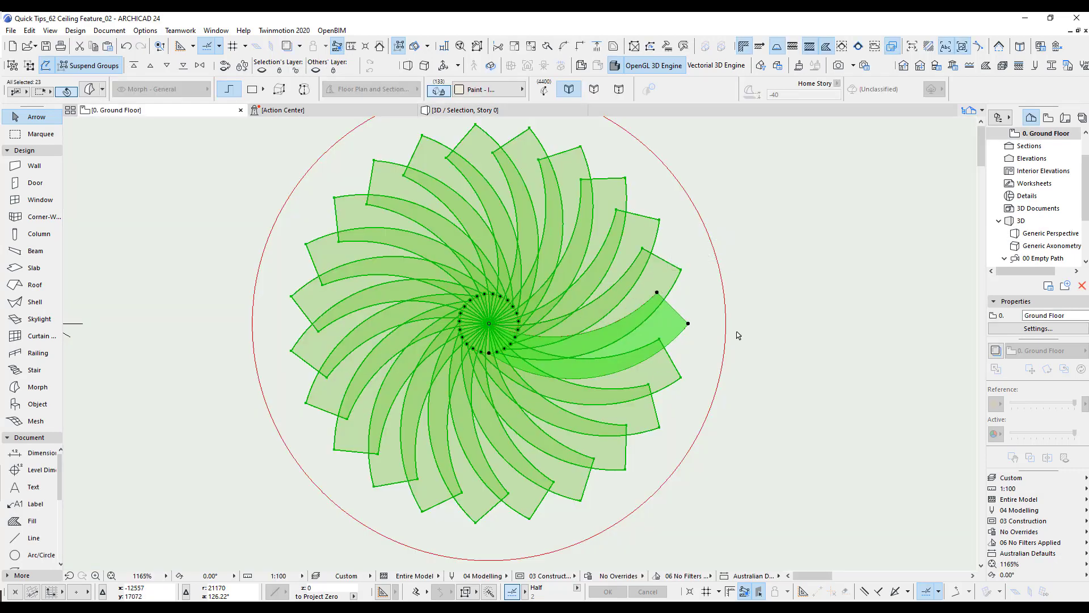
# Step: Create a circular 3DCeiling slab, 40 thick, from the small circle at the centre of the blades on the floor plan
pyautogui.scroll(-3, 722, 384)
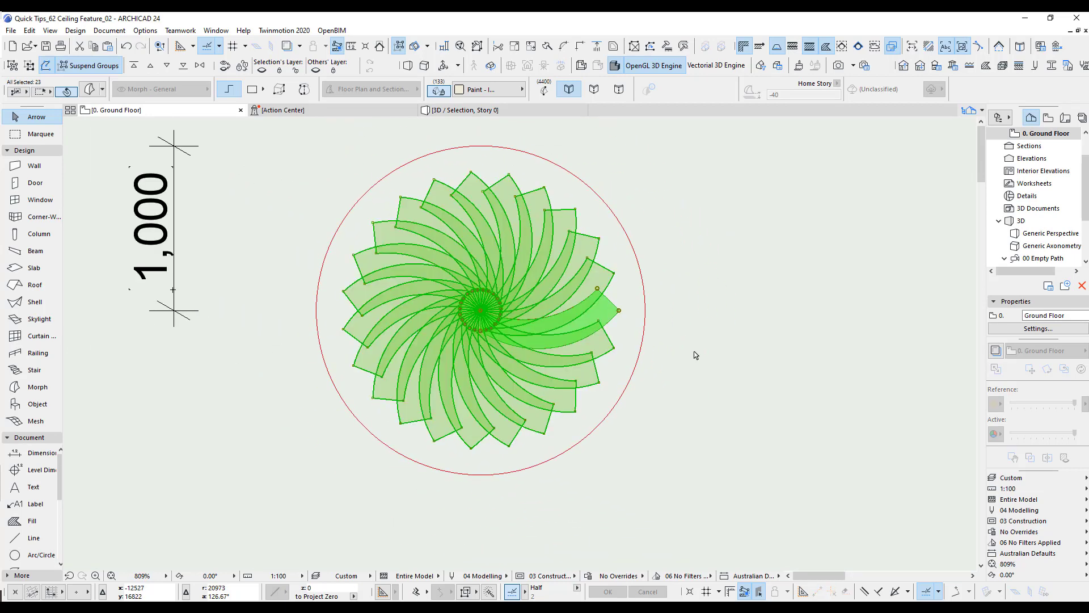
pyautogui.press('Escape')
pyautogui.scroll(-5, 697, 357)
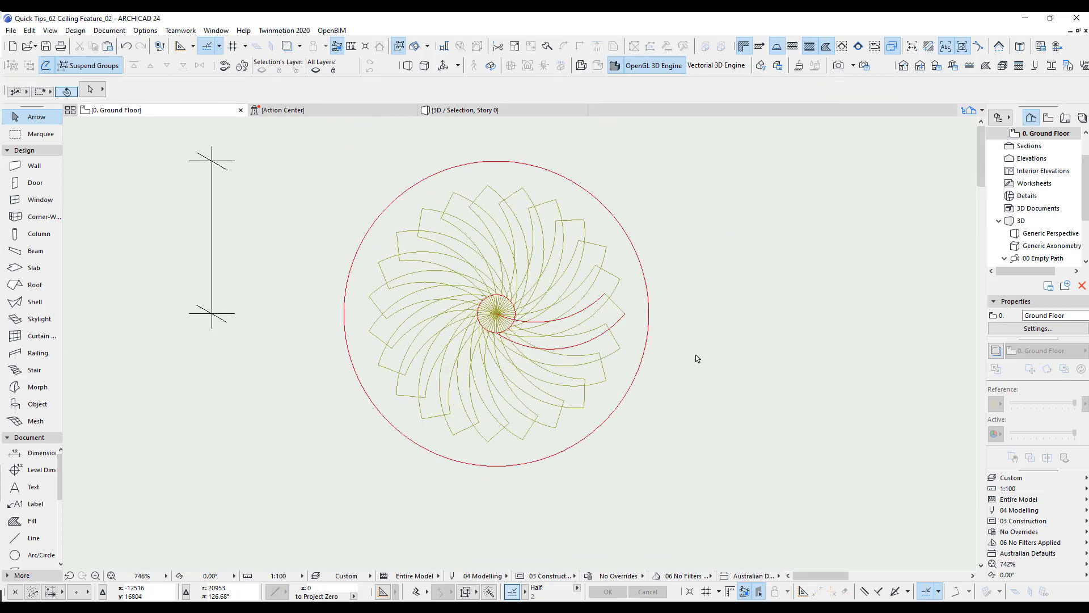
pyautogui.moveTo(678, 382); pyautogui.dragTo(388, 339, button='middle')
pyautogui.scroll(-1, 494, 224)
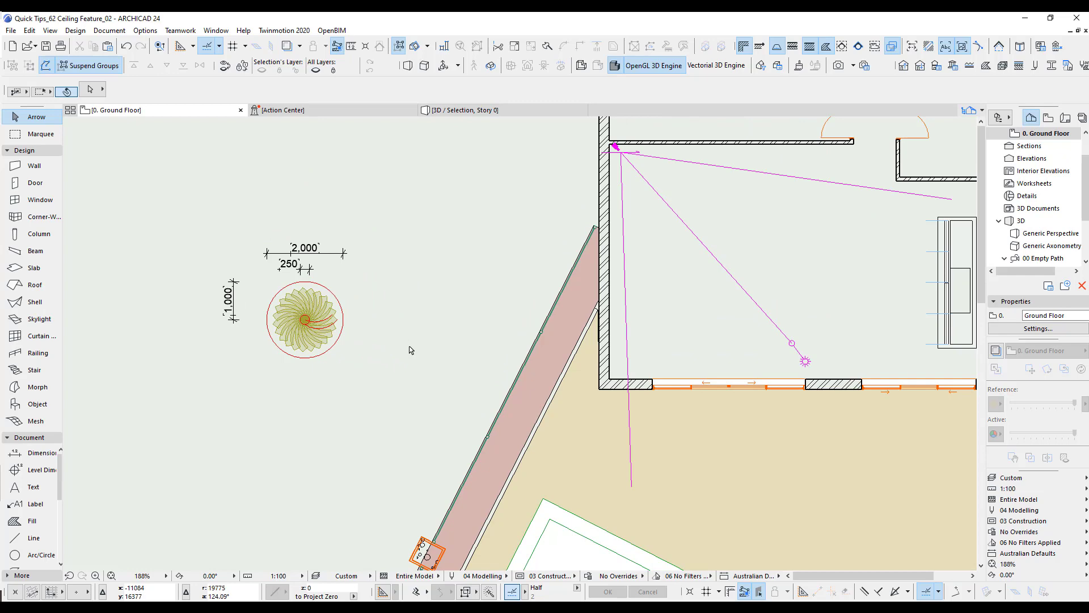
pyautogui.scroll(4, 263, 332)
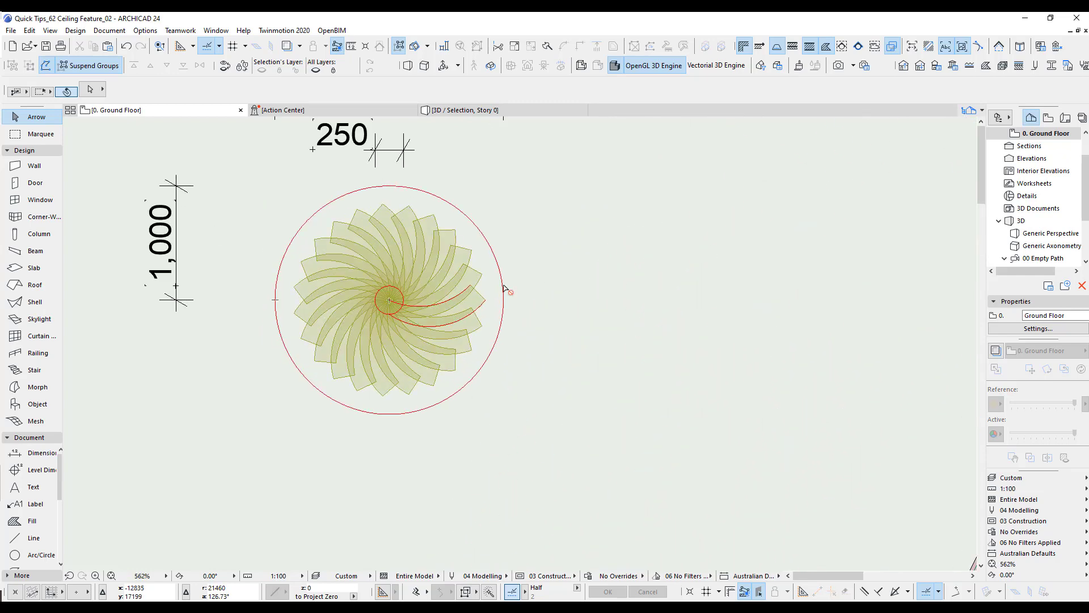
pyautogui.click(96, 92)
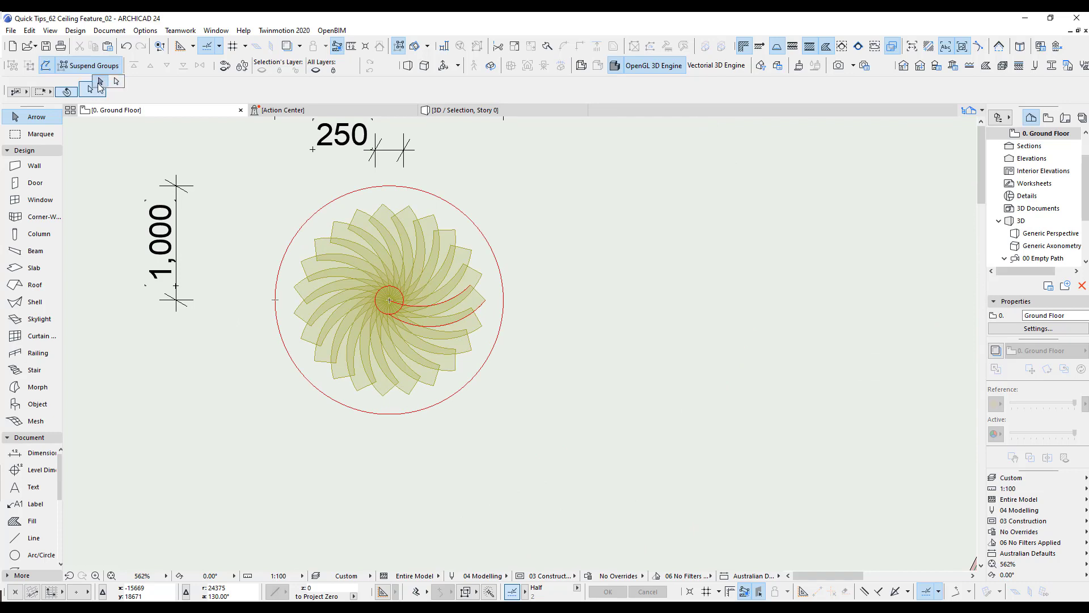
pyautogui.click(503, 286)
pyautogui.click(569, 289)
pyautogui.click(32, 269)
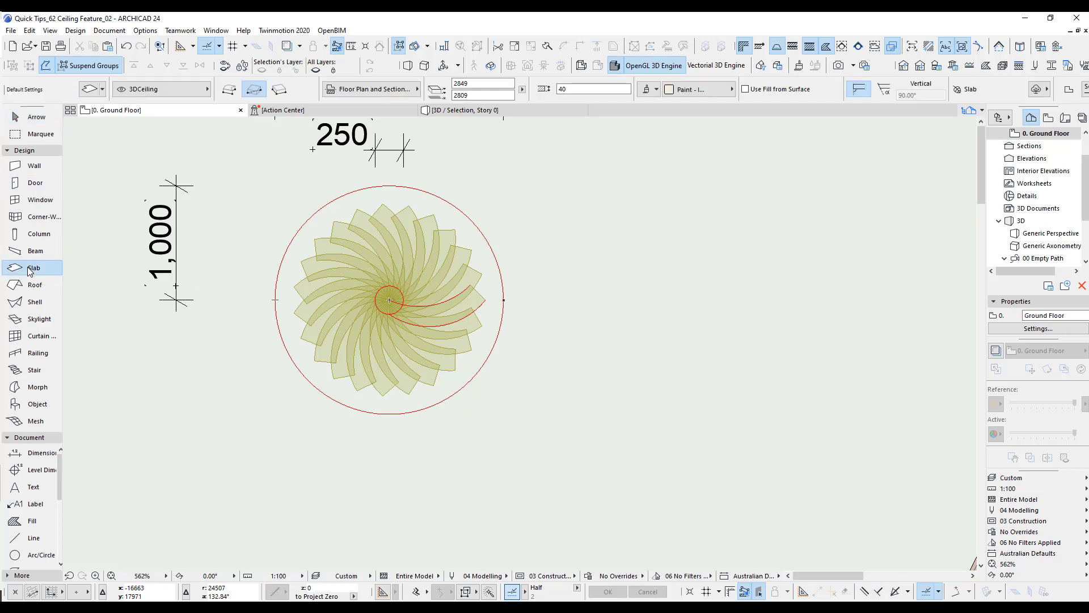
pyautogui.scroll(5, 389, 300)
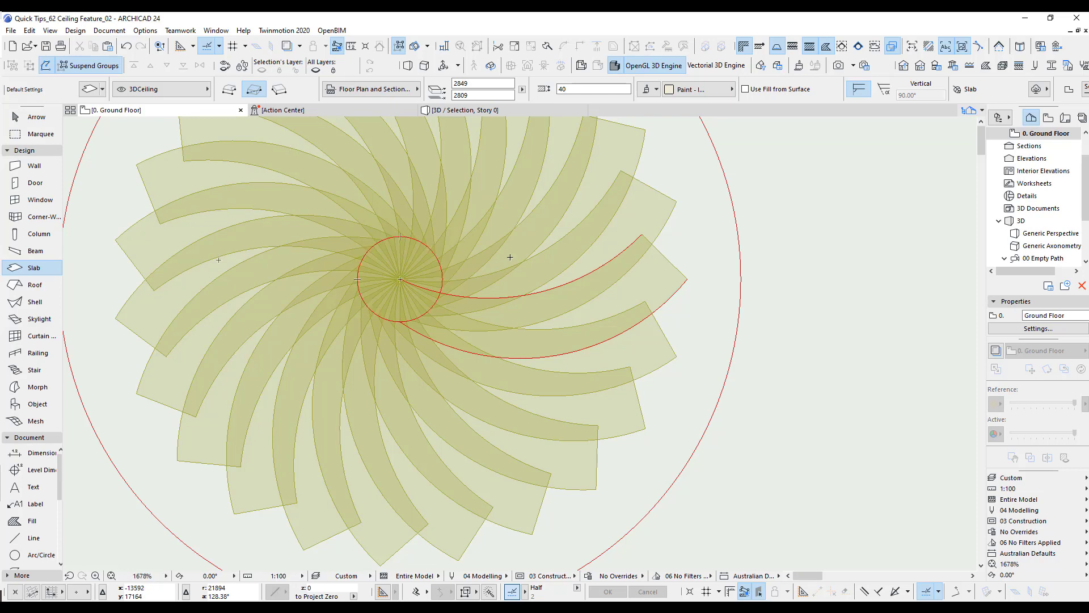
pyautogui.scroll(-3, 509, 256)
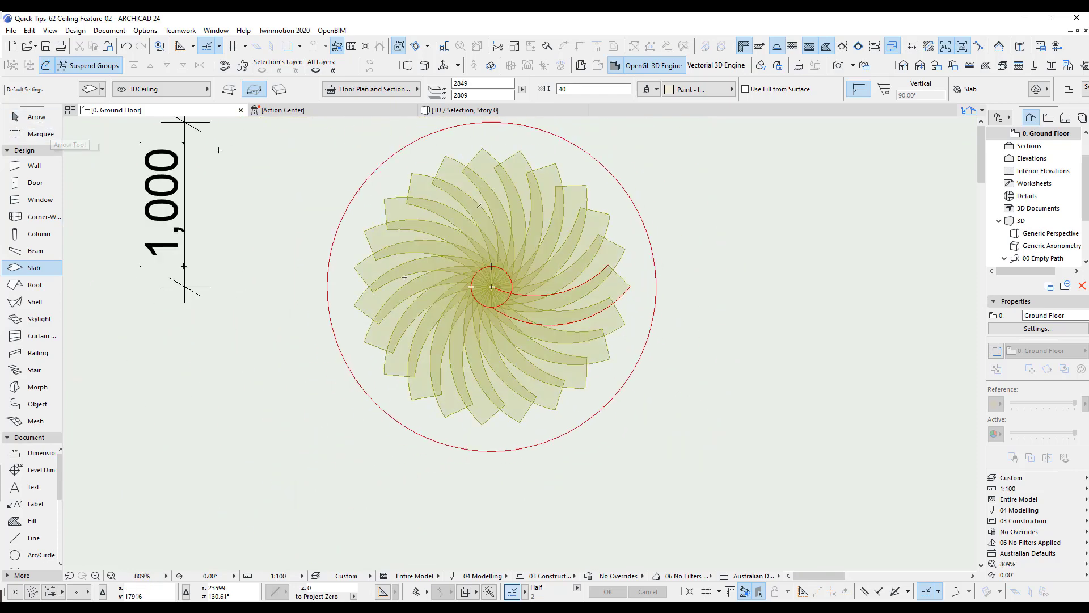
# Step: Select the blades and the central slab together and show them in 3D with both heights in view
pyautogui.click(34, 117)
pyautogui.moveTo(283, 146); pyautogui.dragTo(681, 408)
pyautogui.press('F5')
pyautogui.keyDown('shift'); pyautogui.moveTo(579, 359); pyautogui.dragTo(533, 397, button='middle'); pyautogui.keyUp('shift')
pyautogui.scroll(-3, 579, 443)
pyautogui.moveTo(578, 443); pyautogui.dragTo(540, 434)
# Step: Move the central slab vertically down to the middle of the blades, bringing its top to -1 and its base to -41
pyautogui.click(42, 139)
pyautogui.press('Escape')
pyautogui.click(538, 207)
pyautogui.moveTo(538, 172); pyautogui.dragTo(535, 393)
pyautogui.click(535, 391)
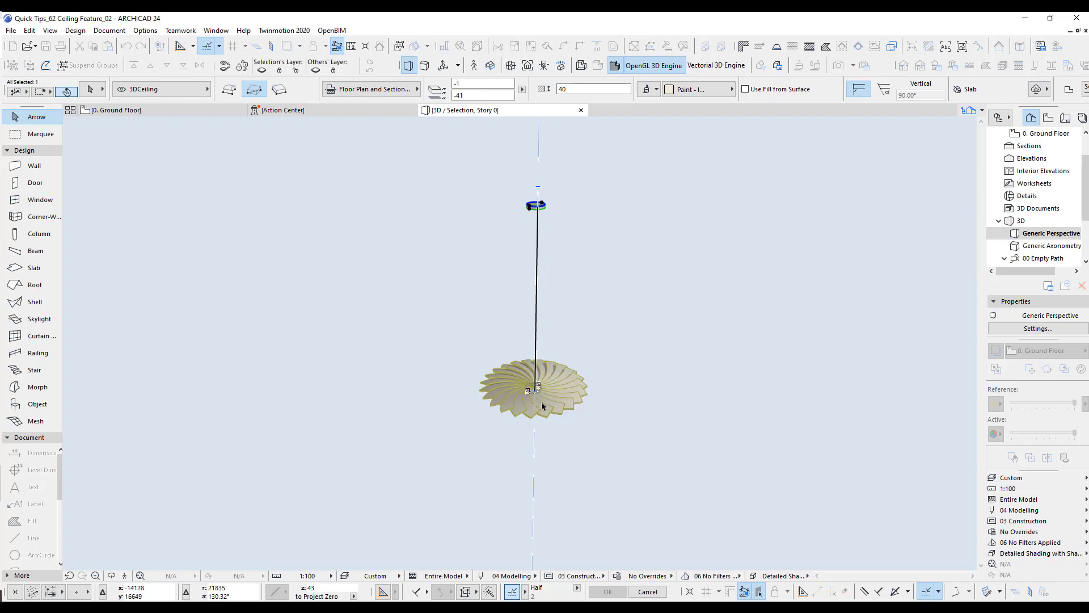
pyautogui.click(541, 404)
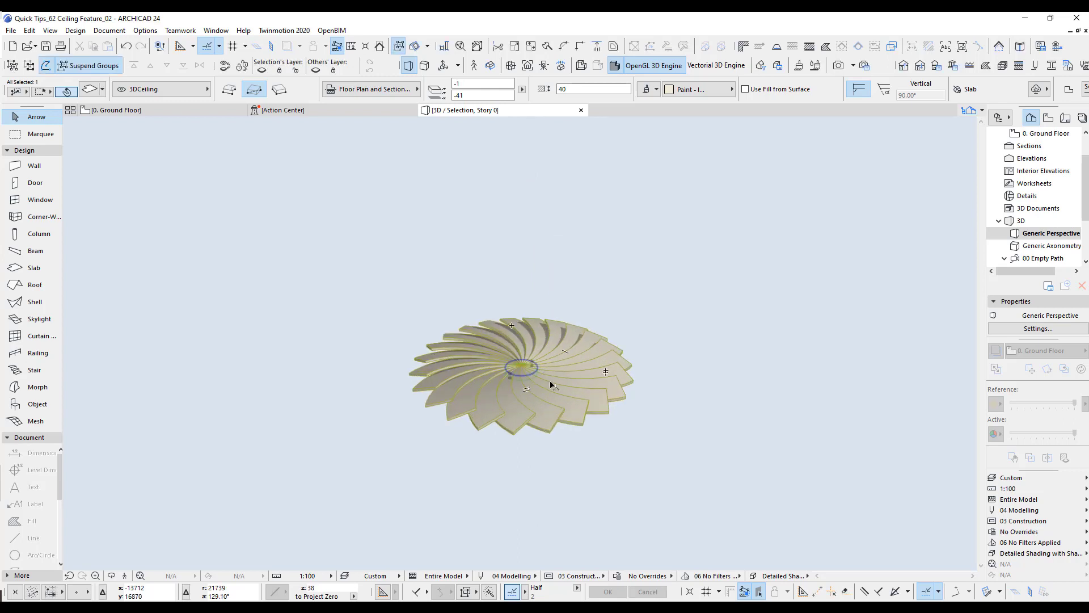
# Step: Lower the central slab by another 13 below the blades, bringing its base to -54
pyautogui.keyDown('shift'); pyautogui.moveTo(545, 381); pyautogui.dragTo(446, 235, button='middle'); pyautogui.keyUp('shift')
pyautogui.scroll(5, 489, 272)
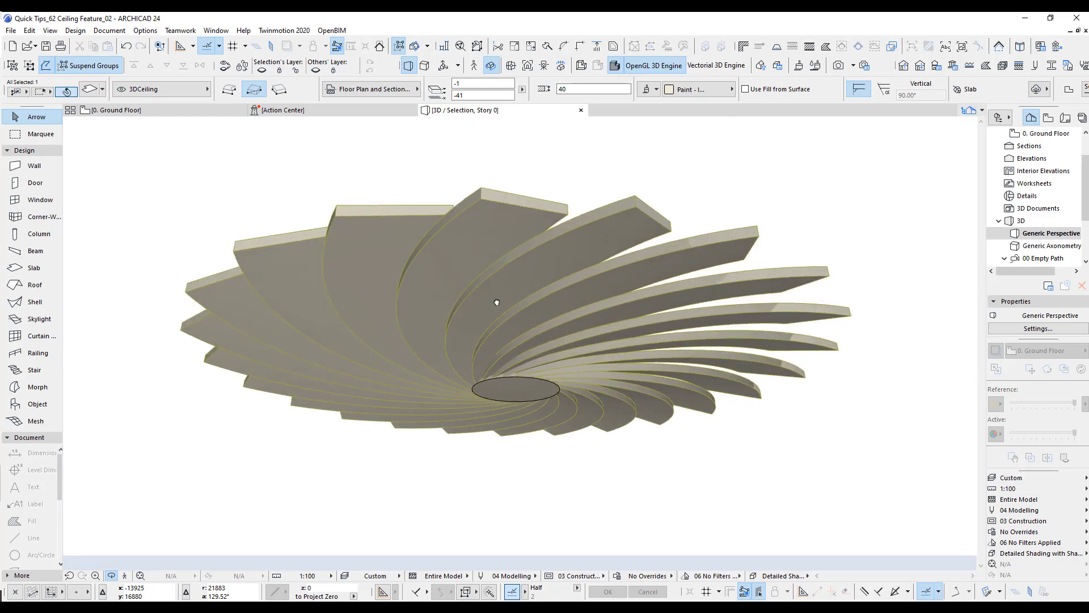
pyautogui.keyDown('shift'); pyautogui.moveTo(488, 272); pyautogui.dragTo(496, 313, button='middle'); pyautogui.keyUp('shift')
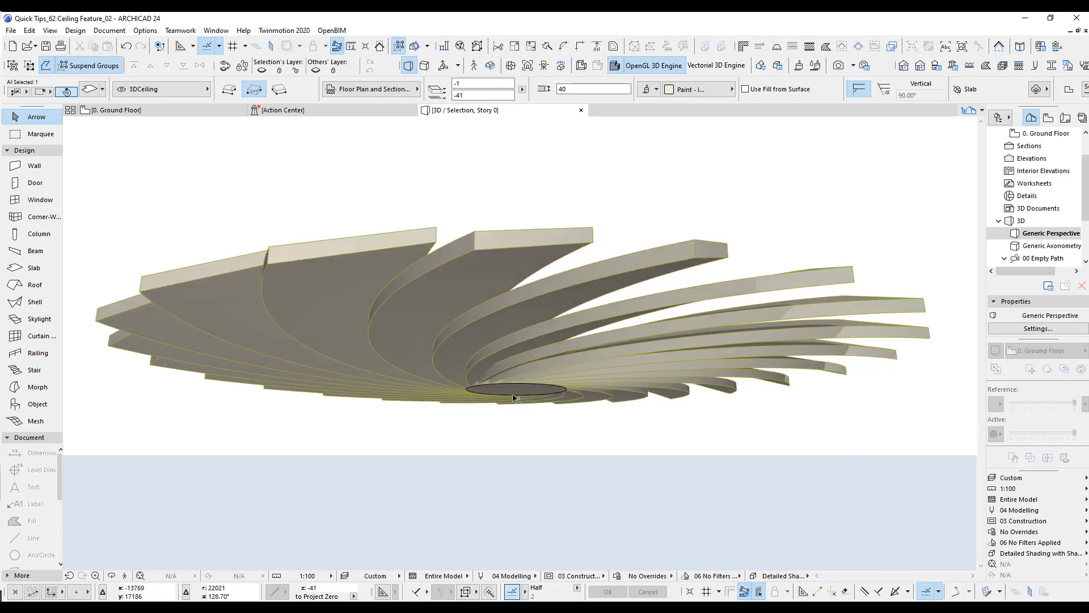
pyautogui.scroll(6, 507, 375)
pyautogui.moveTo(507, 375); pyautogui.dragTo(520, 389, button='middle')
pyautogui.scroll(-8, 521, 397)
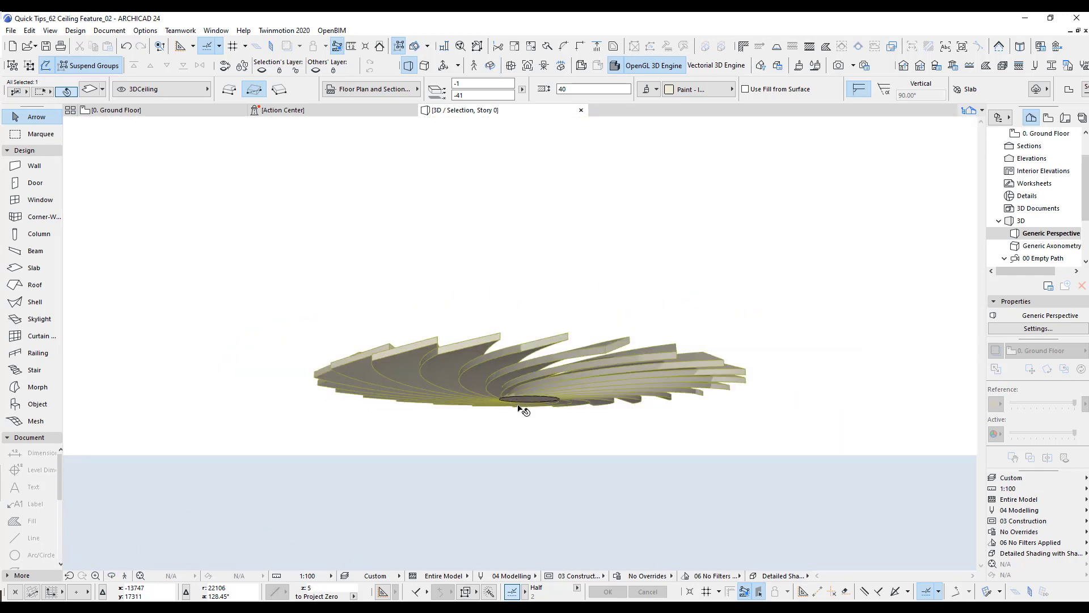
pyautogui.scroll(4, 522, 404)
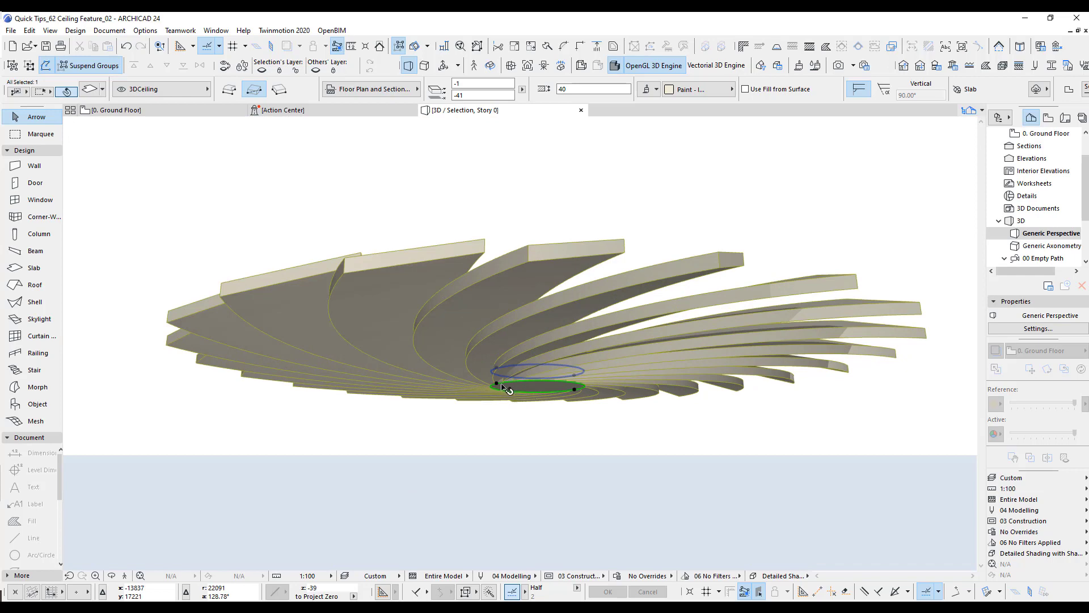
pyautogui.hotkey('ctrl', 'd')
pyautogui.click(496, 383)
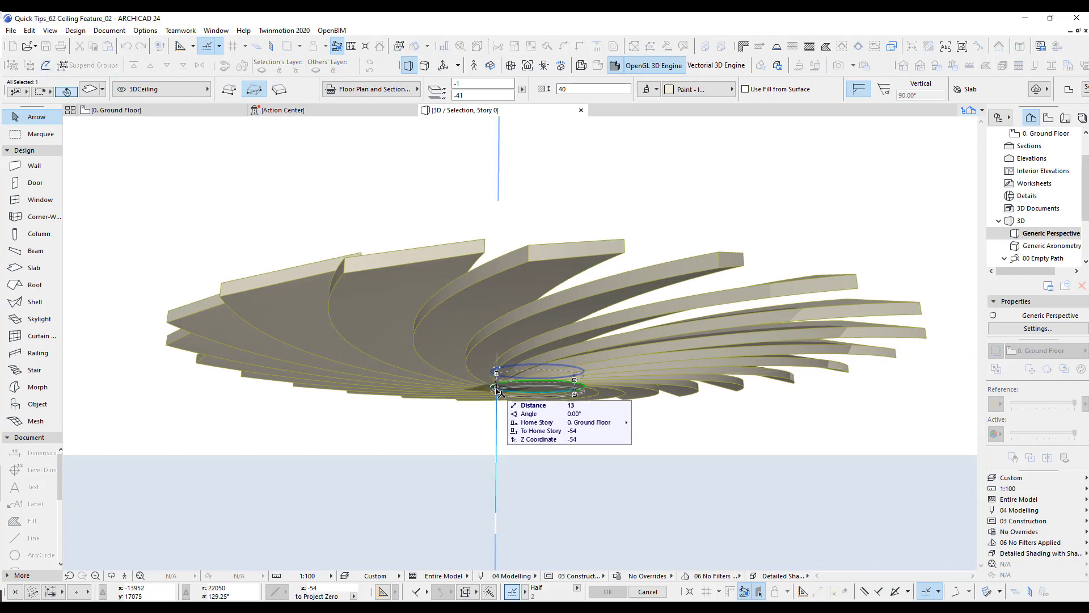
pyautogui.click(497, 390)
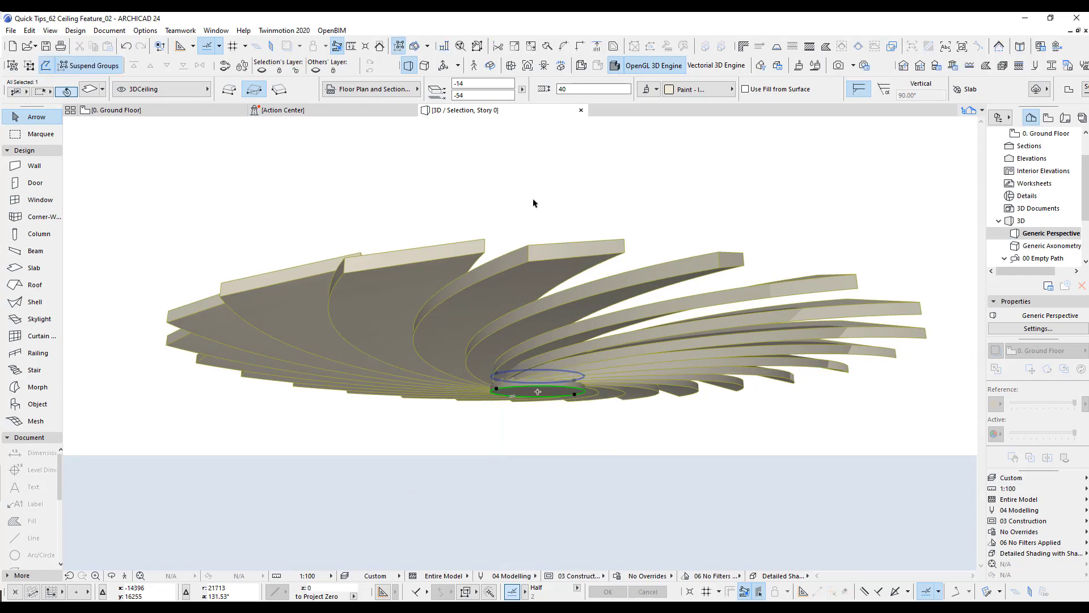
# Step: Select the central slab and all the blades on the floor plan and turn off Suspend Groups
pyautogui.press('F2')
pyautogui.press('Escape')
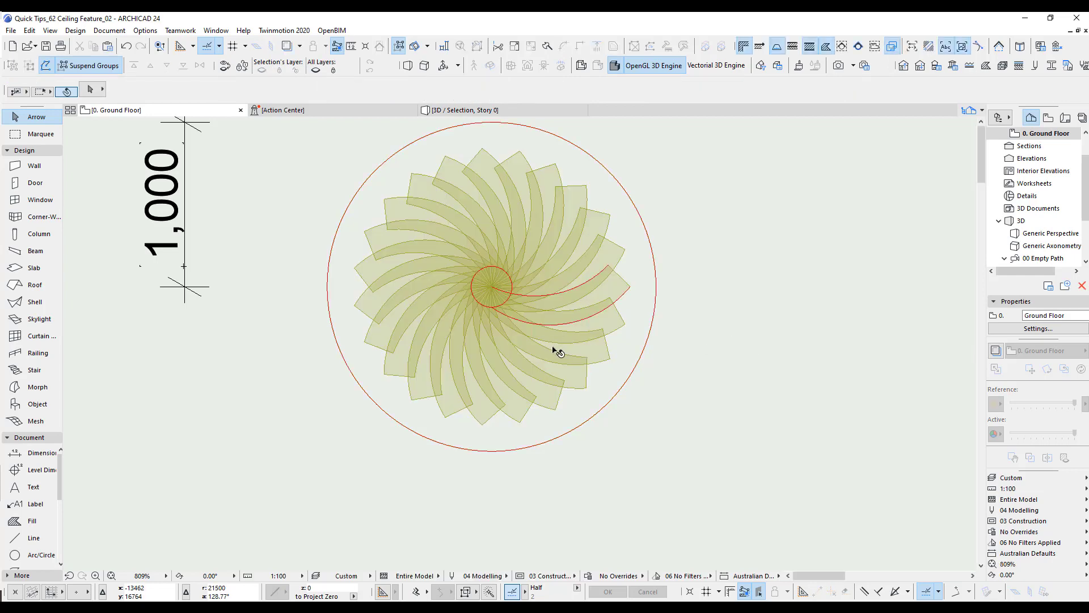
pyautogui.click(33, 267)
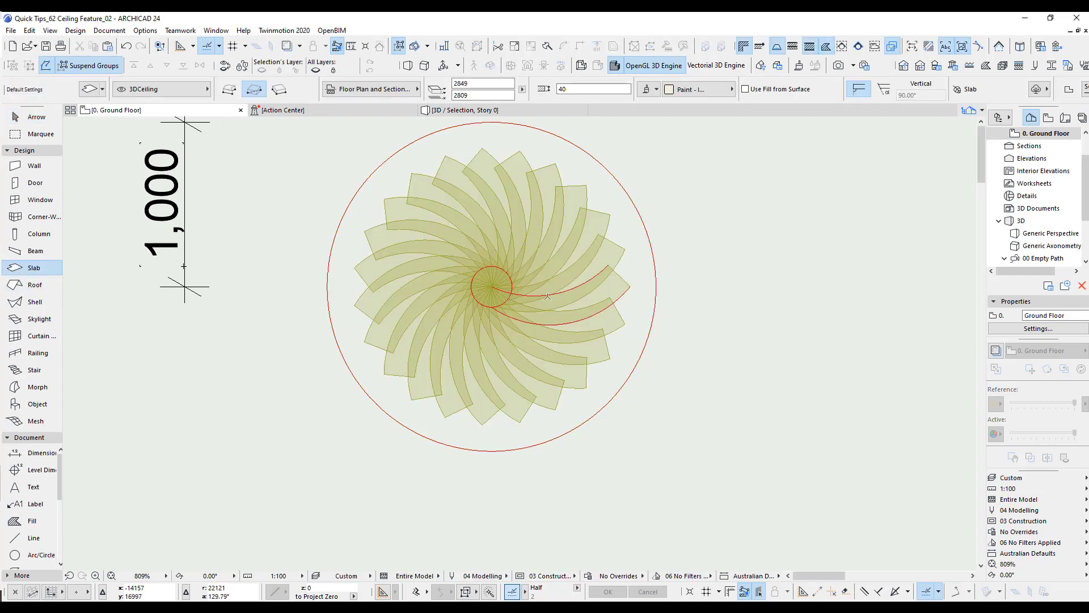
pyautogui.keyDown('shift'); pyautogui.click(511, 290); pyautogui.keyUp('shift')
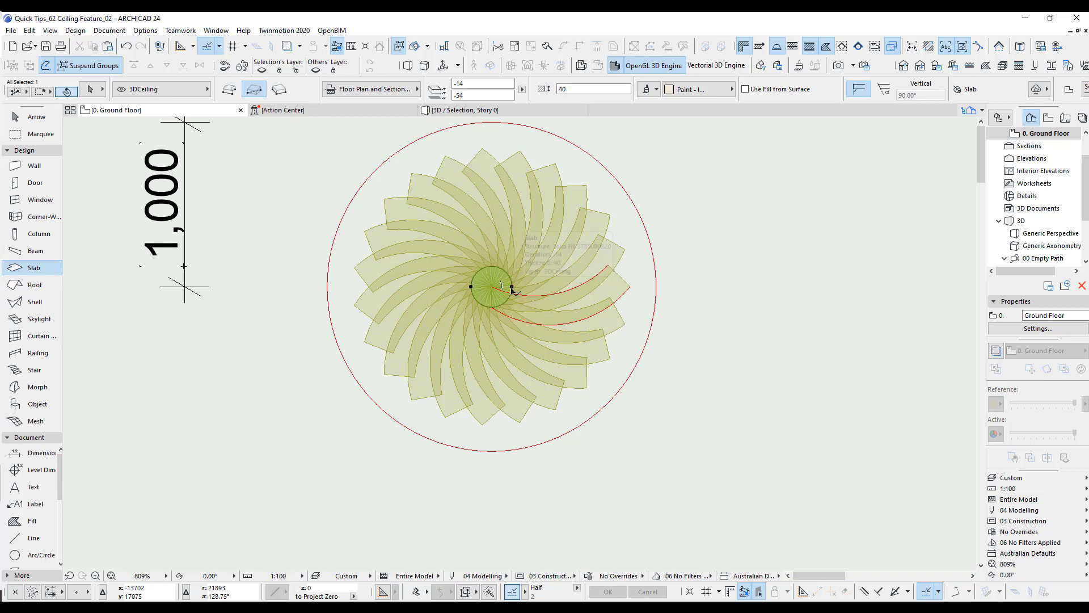
pyautogui.click(594, 228)
pyautogui.click(88, 66)
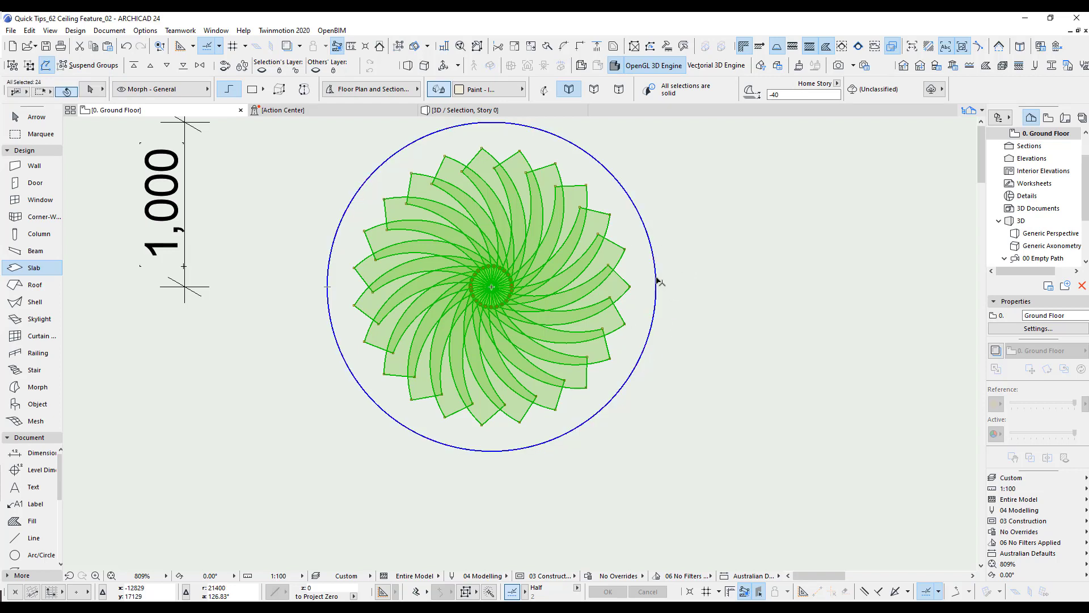
# Step: Add the large outer circle to the selection and drag a copy of the whole feature by its centre into the living room
pyautogui.click(655, 281)
pyautogui.scroll(-6, 690, 401)
pyautogui.moveTo(691, 401); pyautogui.dragTo(282, 381, button='middle')
pyautogui.hotkey('ctrl', 'shift', 'd')
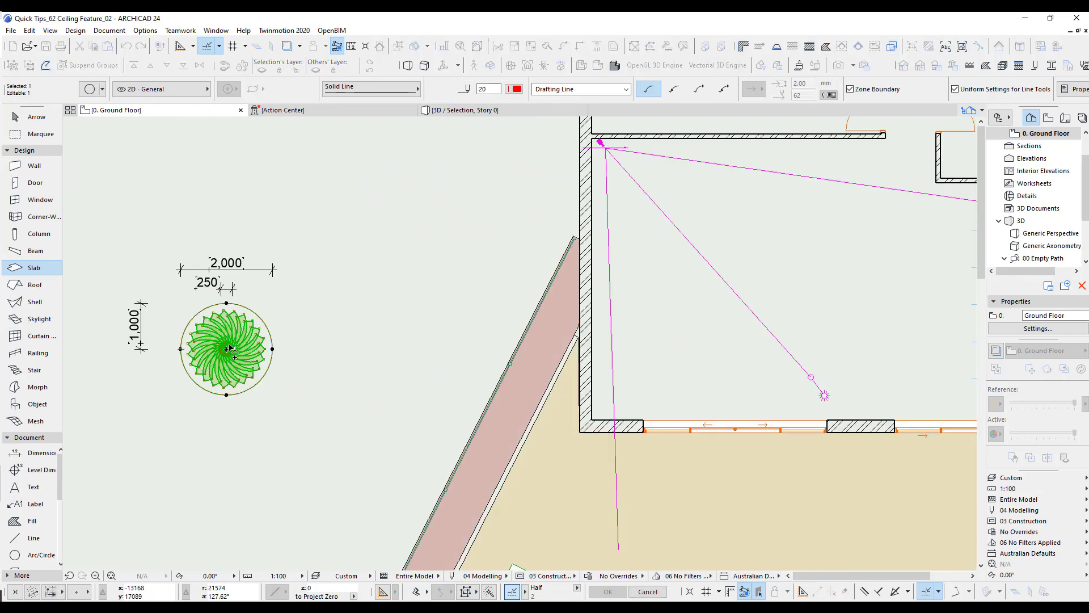
pyautogui.click(691, 347)
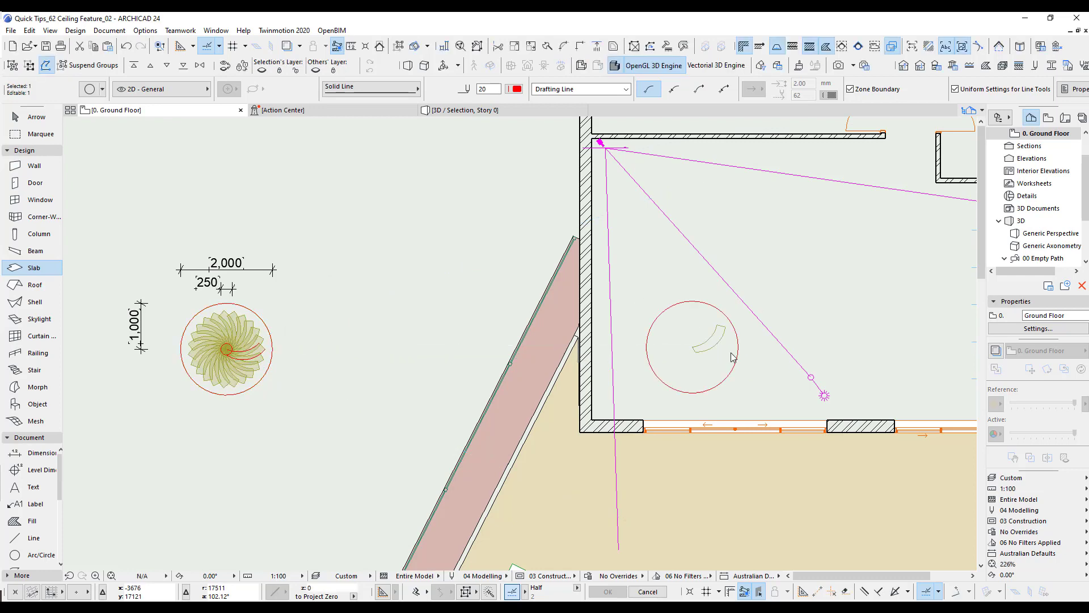
pyautogui.scroll(-1, 691, 352)
pyautogui.moveTo(574, 357); pyautogui.dragTo(518, 359, button='middle')
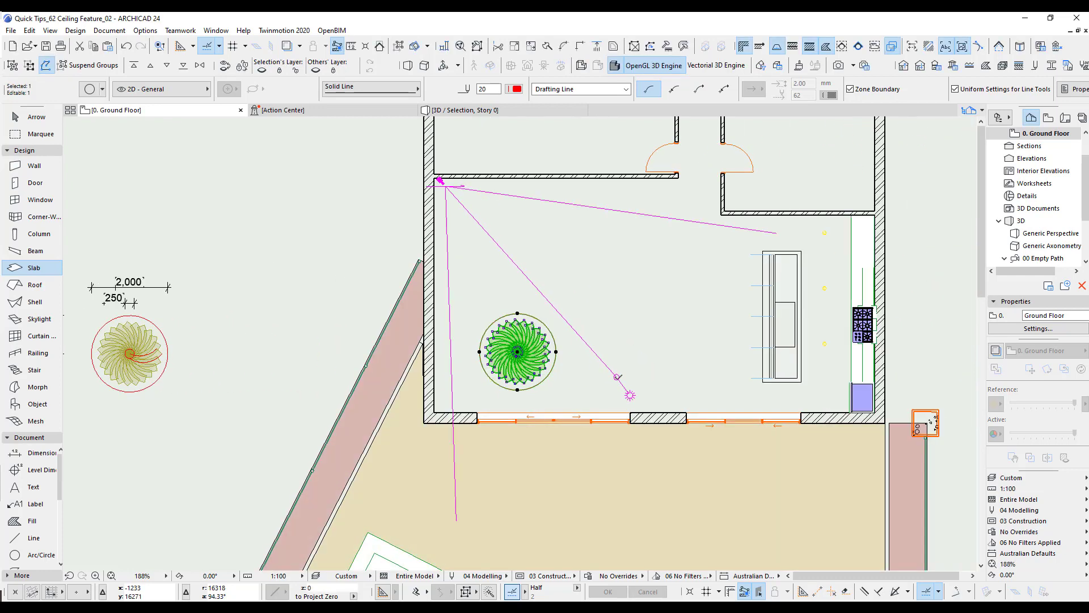
# Step: Select the living room camera and show the entire model from it in 3D
pyautogui.hotkey('ctrl', 'a')
pyautogui.click(448, 189)
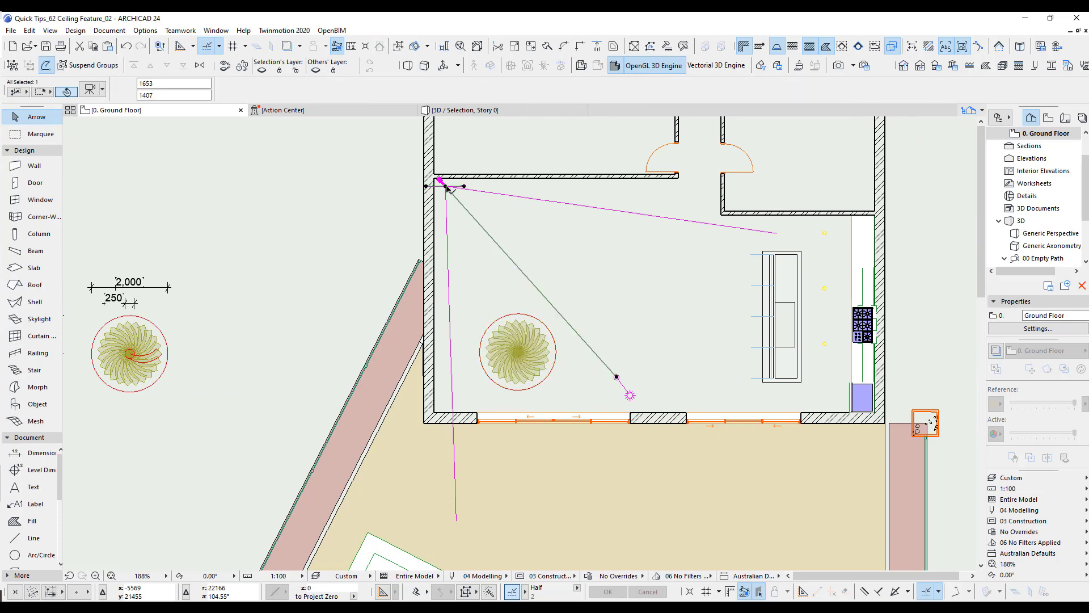
pyautogui.hotkey('ctrl', 'F5')
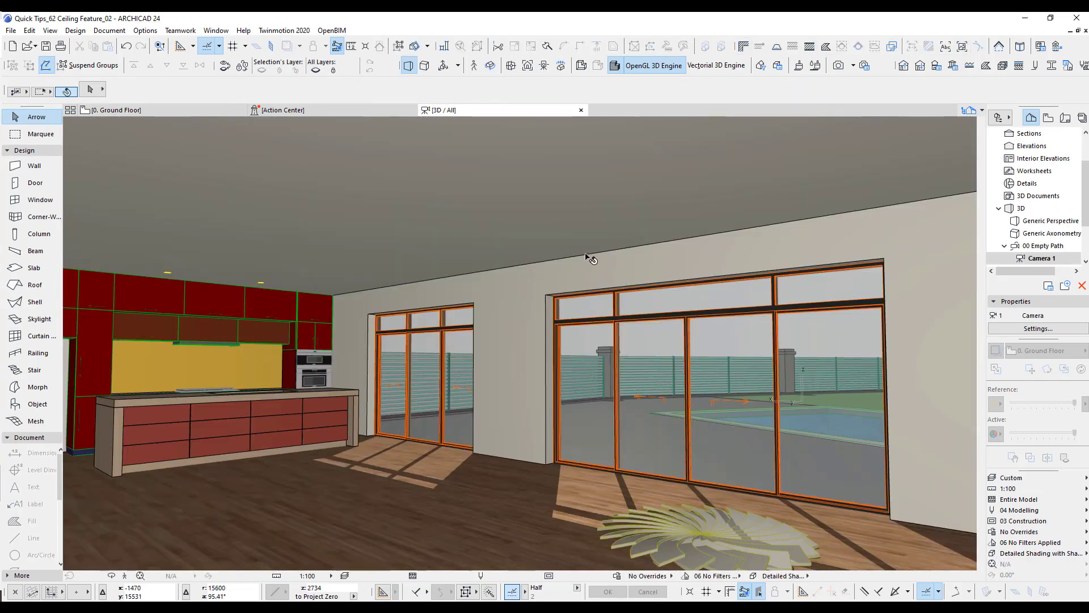
pyautogui.click(581, 66)
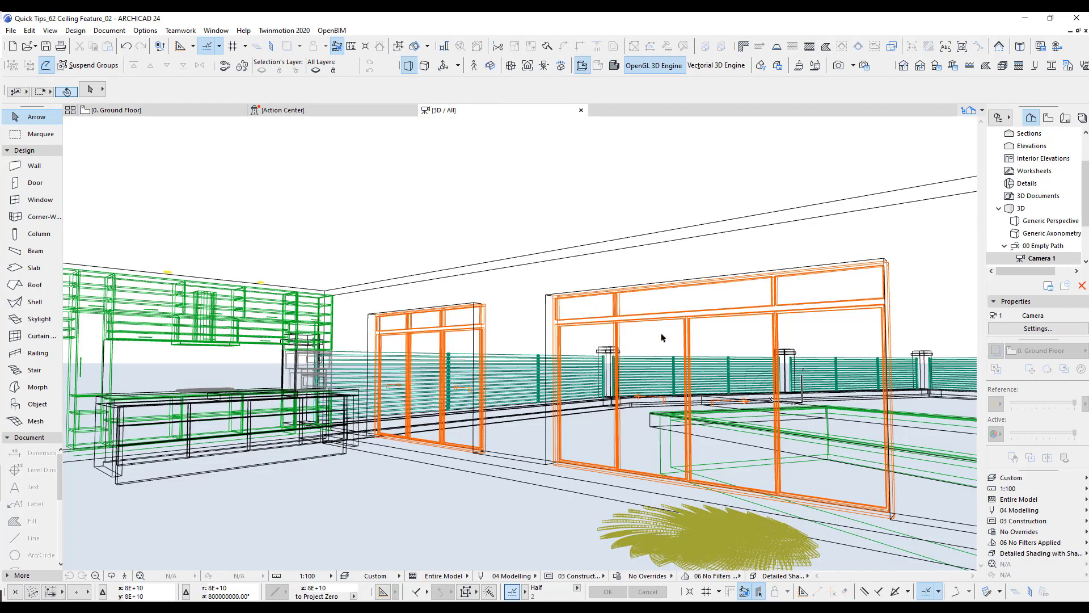
pyautogui.moveTo(692, 444)
pyautogui.mouseDown(button='middle')
pyautogui.moveTo(665, 447)
pyautogui.moveTo(673, 441)
pyautogui.mouseUp(button='middle')
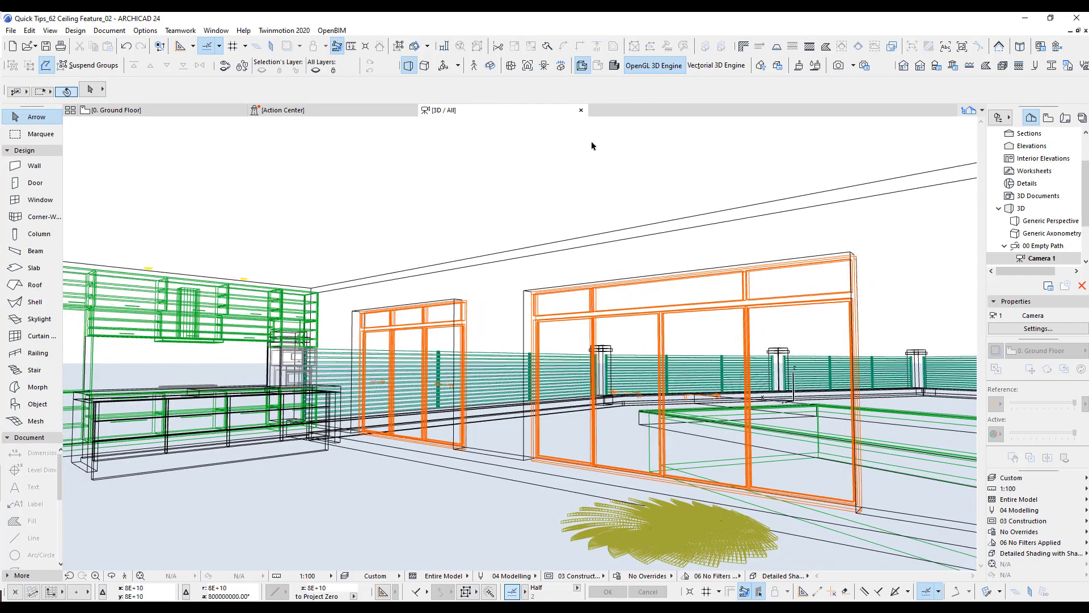
pyautogui.click(615, 67)
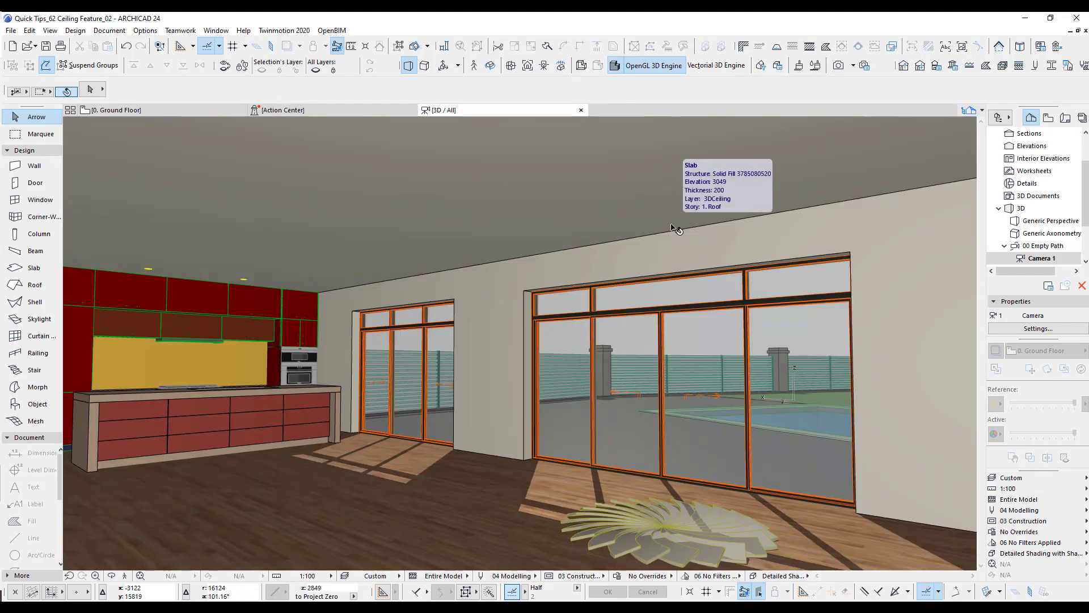
# Step: Draw a vertical section line about 3357 mm long through the centre of the living-room feature, looking towards the nearby side wall
pyautogui.press('F2')
pyautogui.click(325, 244)
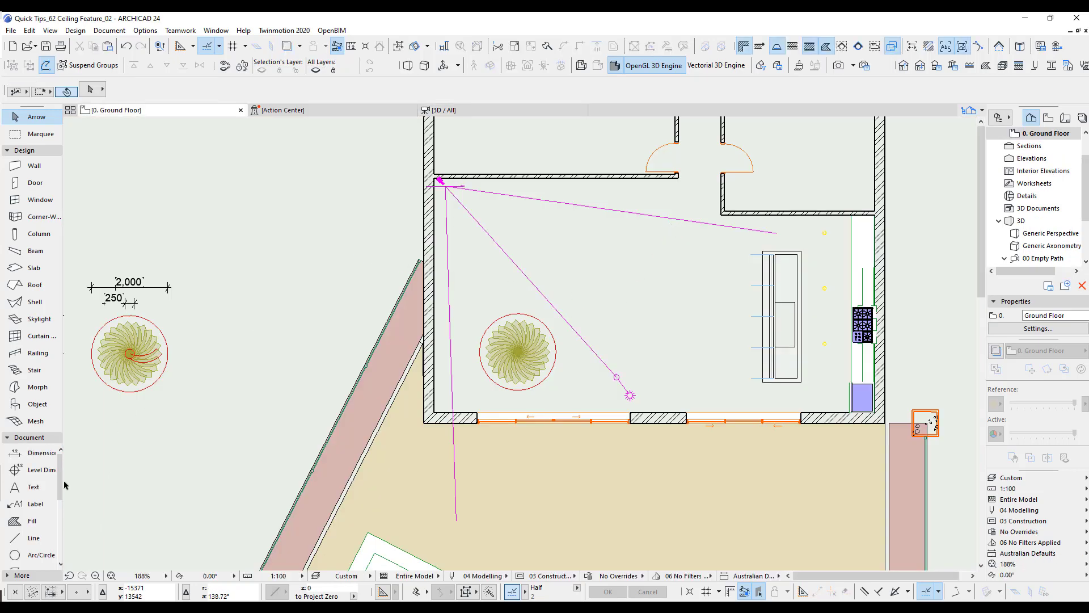
pyautogui.moveTo(63, 482); pyautogui.dragTo(64, 514)
pyautogui.click(35, 538)
pyautogui.scroll(3, 533, 346)
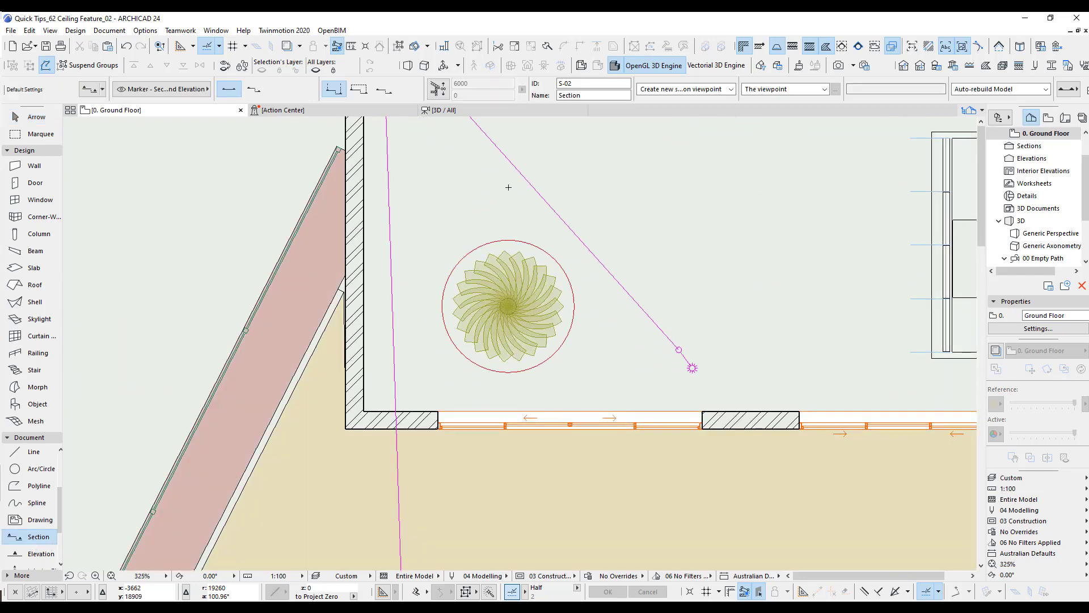
pyautogui.click(508, 185)
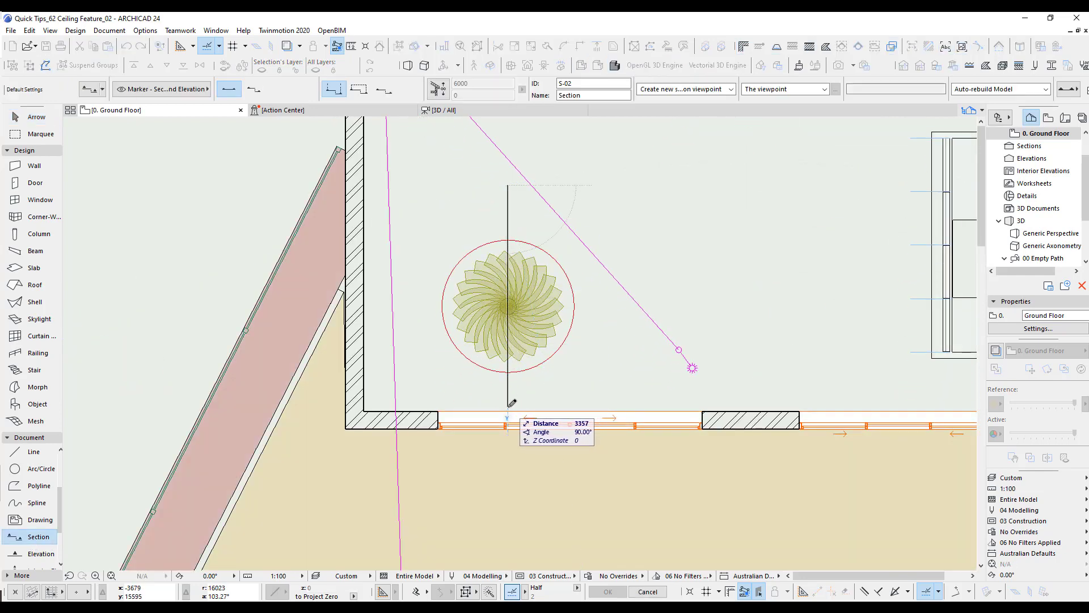
pyautogui.click(508, 406)
pyautogui.click(444, 391)
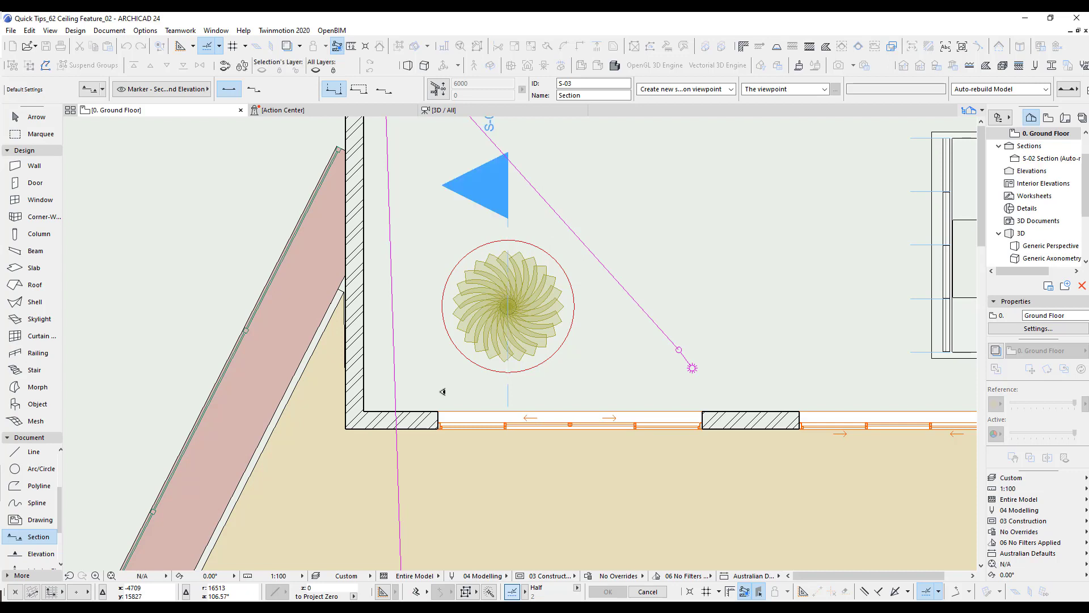
# Step: Open the new section with the current view settings
pyautogui.rightClick(504, 208)
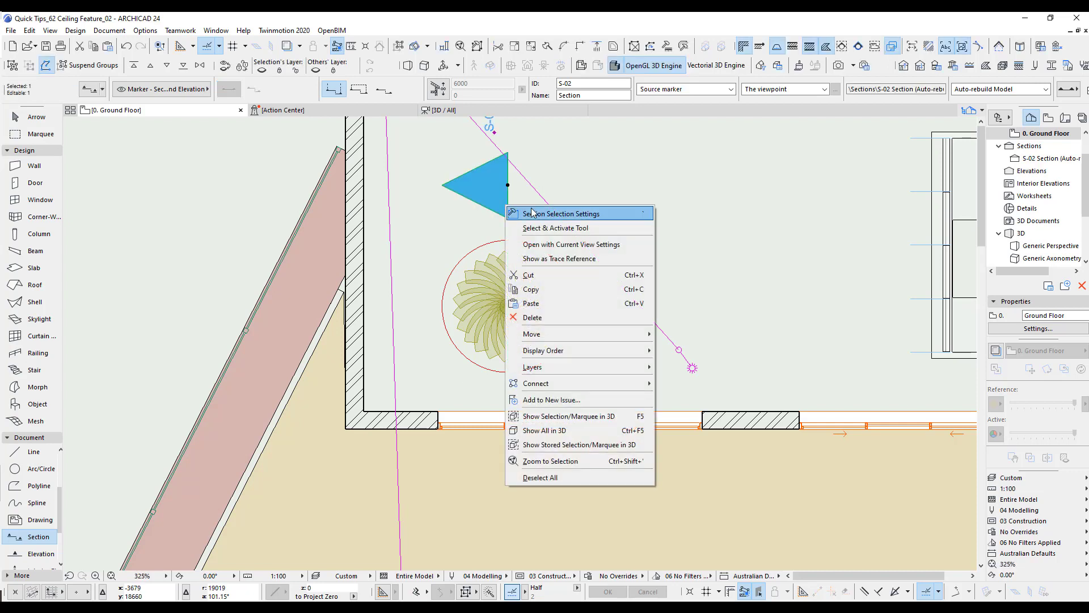
pyautogui.click(544, 245)
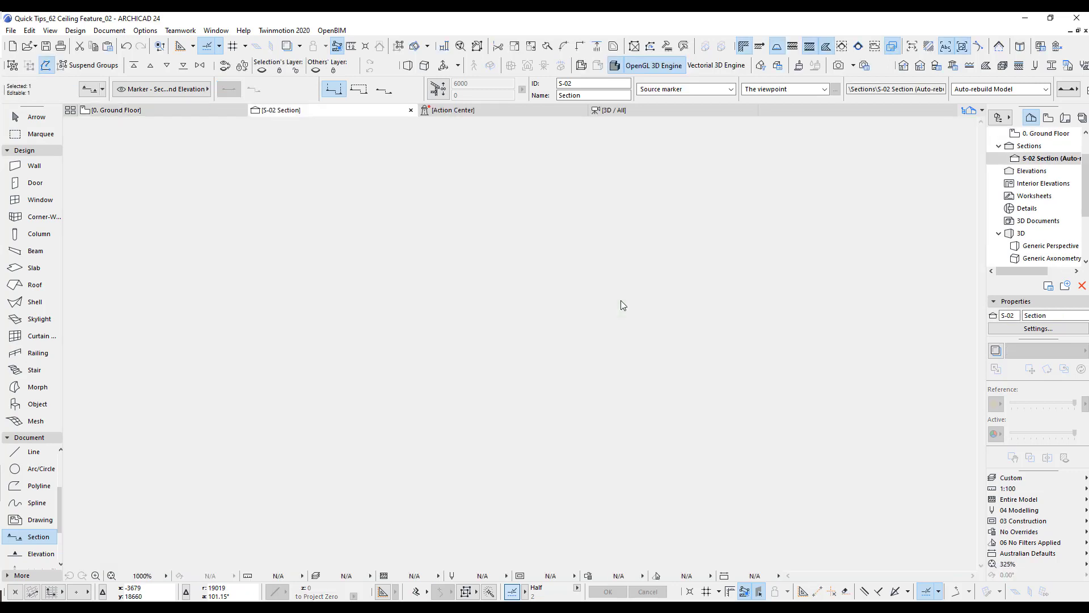
pyautogui.scroll(4, 526, 469)
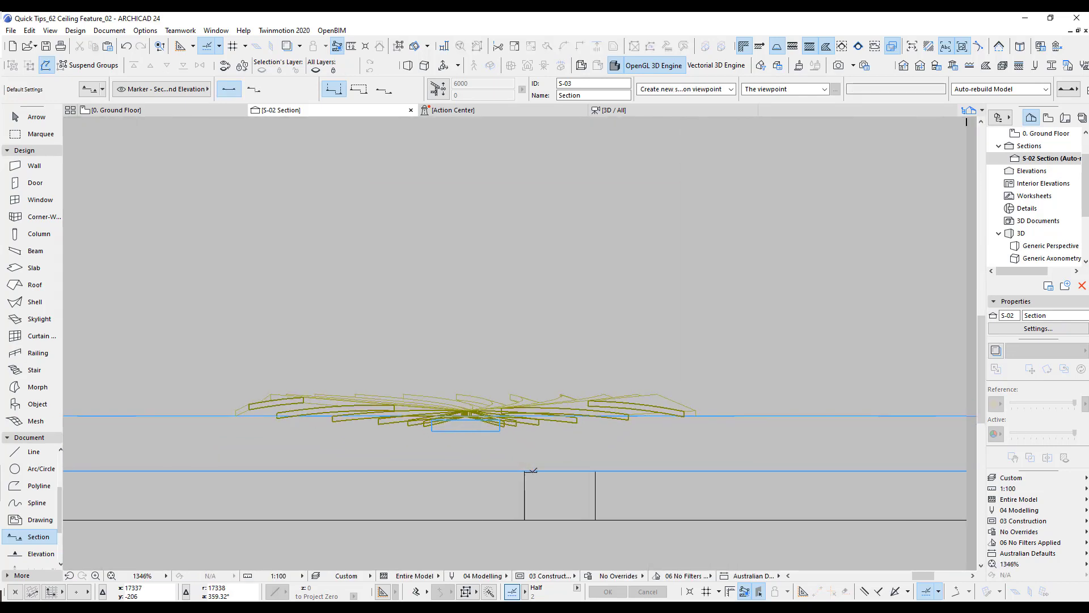
# Step: Select all parts of the feature in the section and move them up so the outer blade edge meets the ceiling slab's underside
pyautogui.click(31, 117)
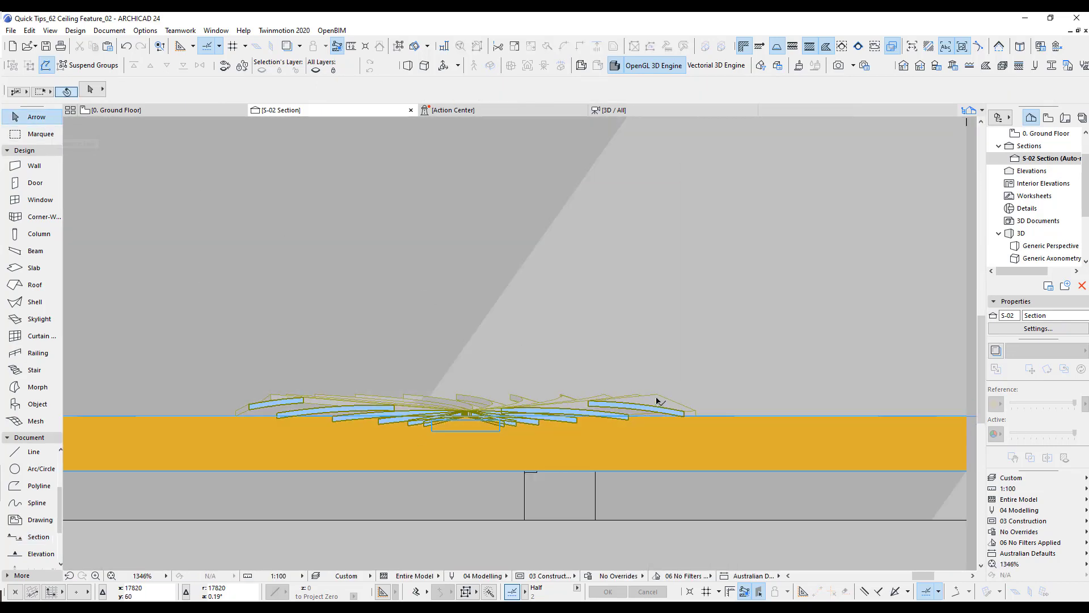
pyautogui.hotkey('ctrl', 'a')
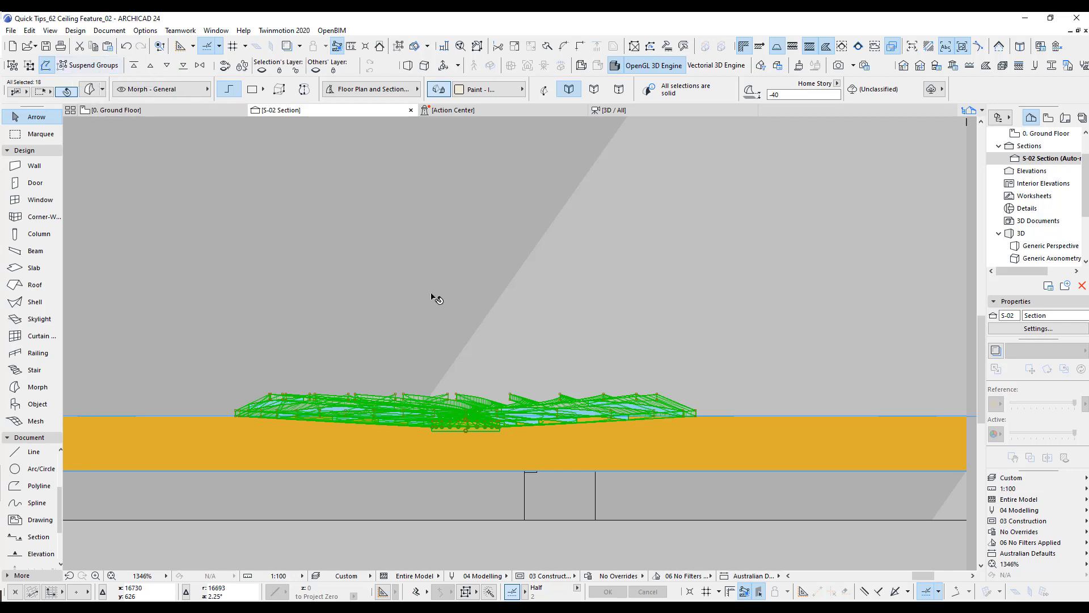
pyautogui.scroll(-5, 544, 348)
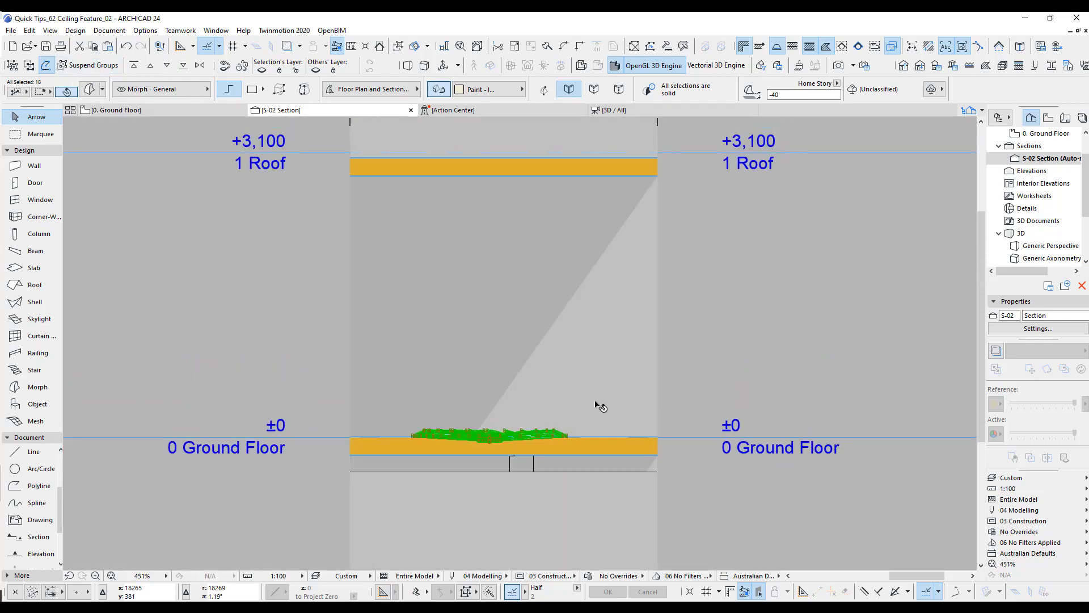
pyautogui.hotkey('ctrl', 'd')
pyautogui.click(566, 434)
pyautogui.scroll(2, 563, 266)
pyautogui.moveTo(563, 267); pyautogui.dragTo(577, 358, button='middle')
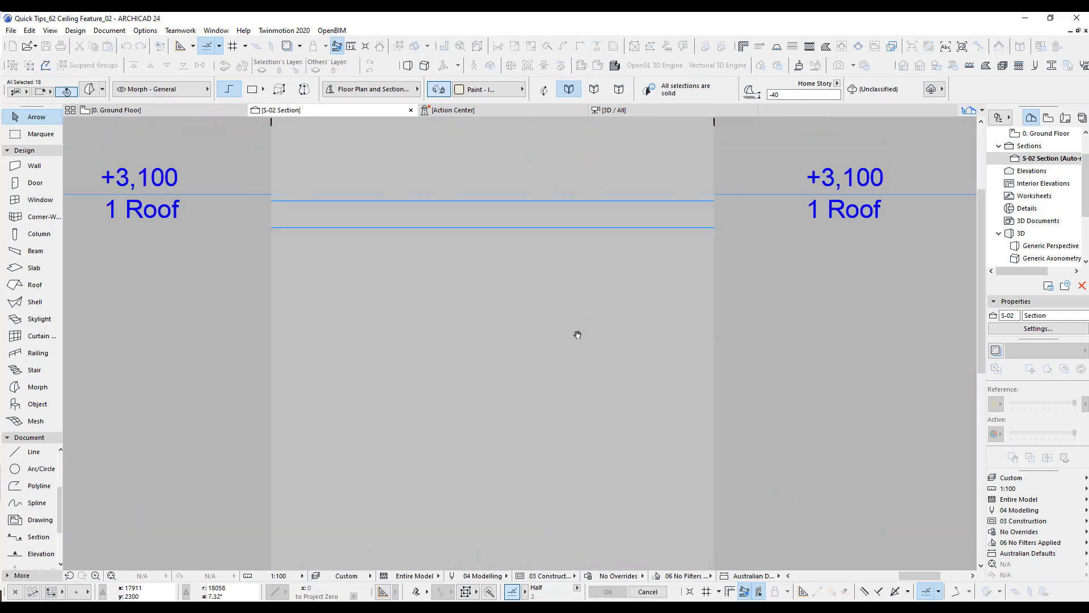
pyautogui.moveTo(577, 359); pyautogui.dragTo(591, 288)
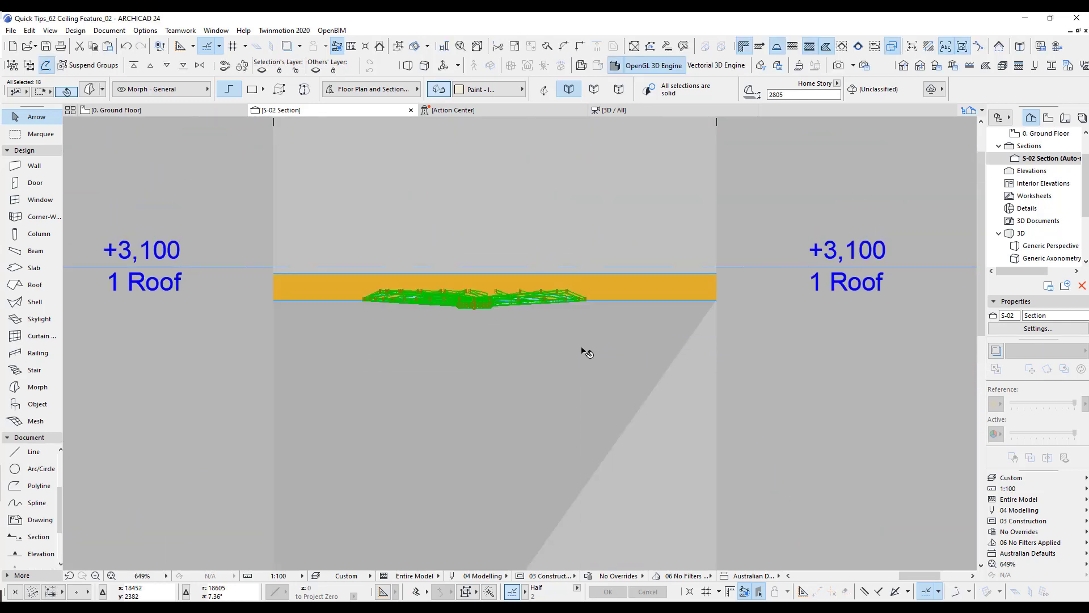
pyautogui.click(511, 235)
pyautogui.scroll(3, 463, 233)
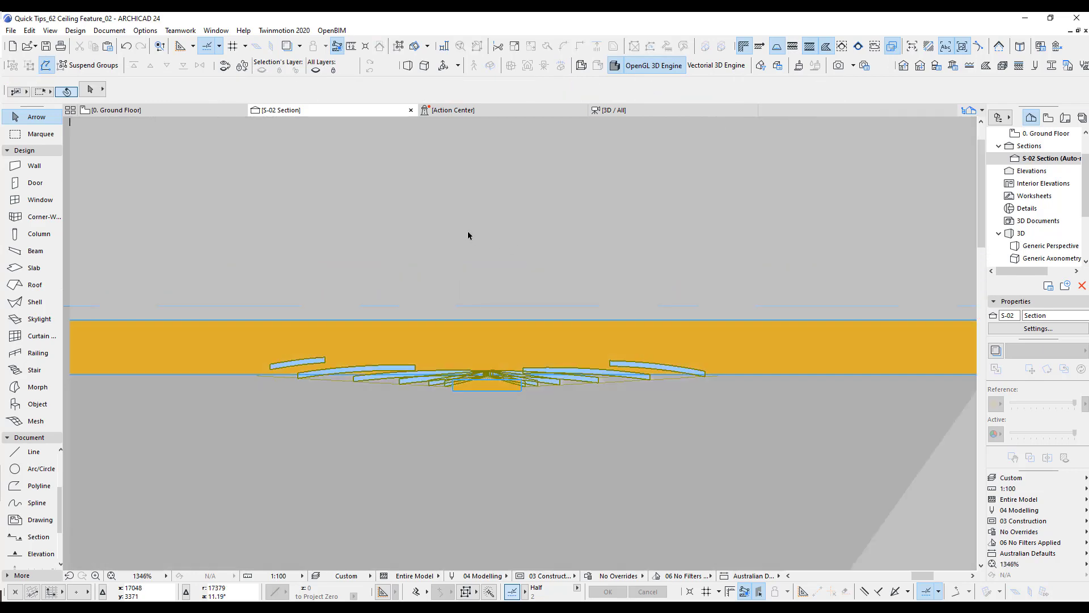
# Step: Deselect the section marker on the ground floor plan and examine the raised feature from inside and outside the room in 3D
pyautogui.hotkey('ctrl', 'Tab')
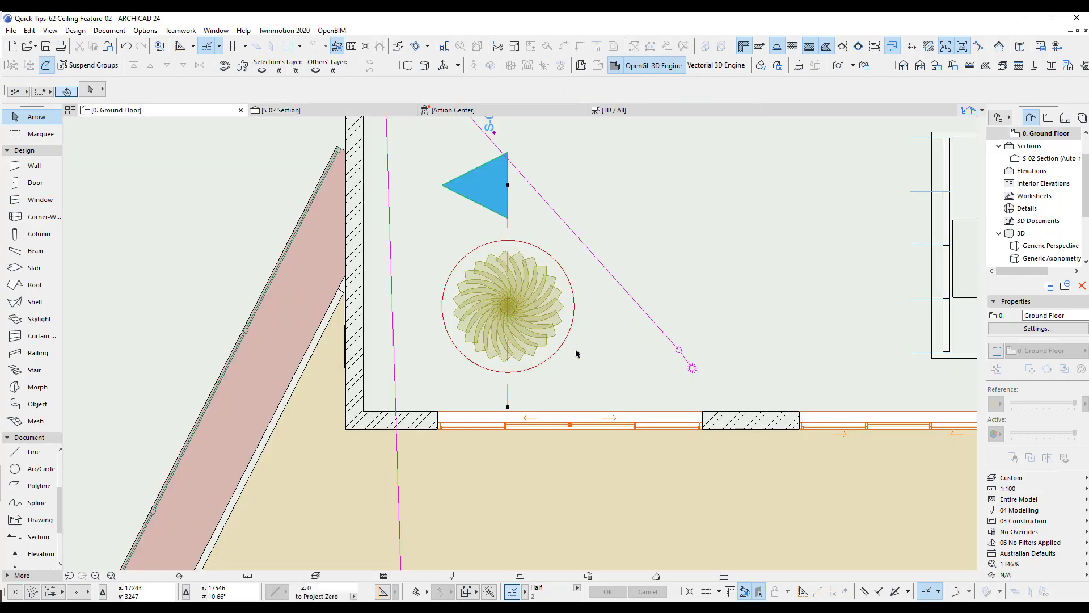
pyautogui.press('s')
pyautogui.scroll(-6, 554, 369)
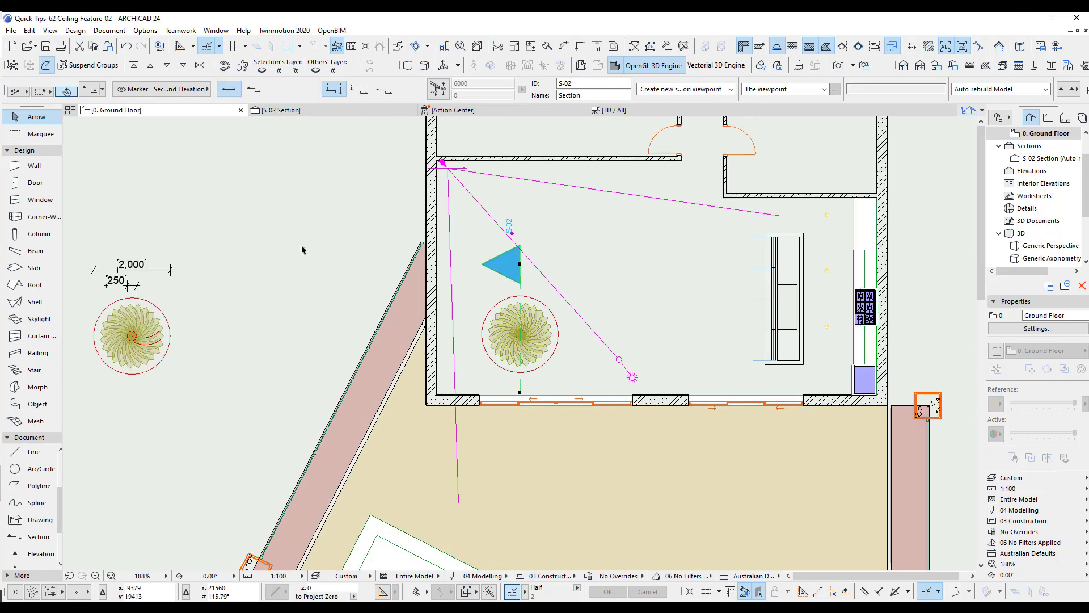
pyautogui.press('Escape')
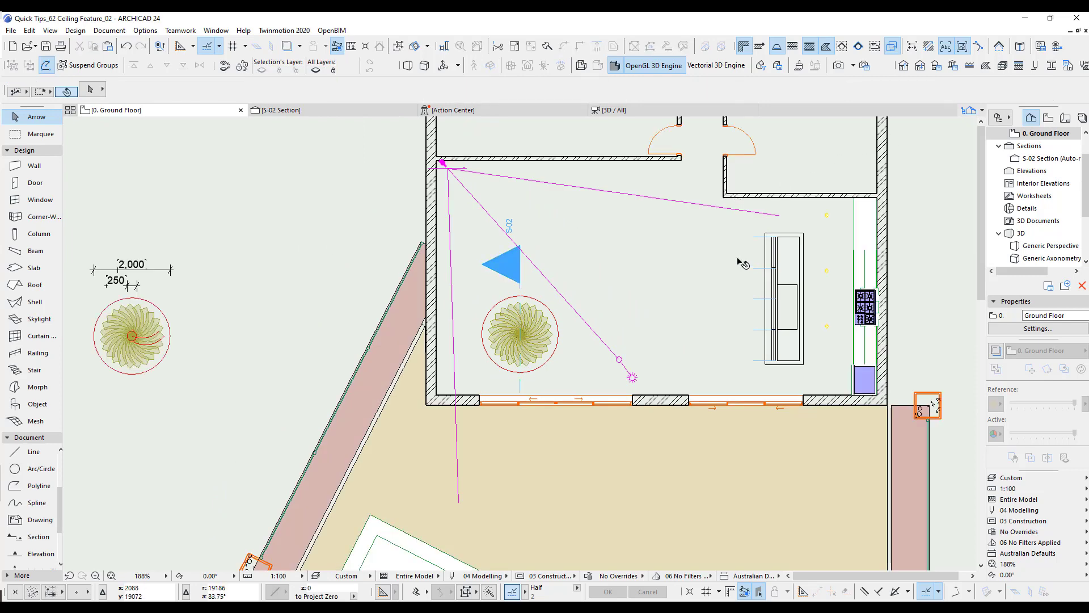
pyautogui.press('F3')
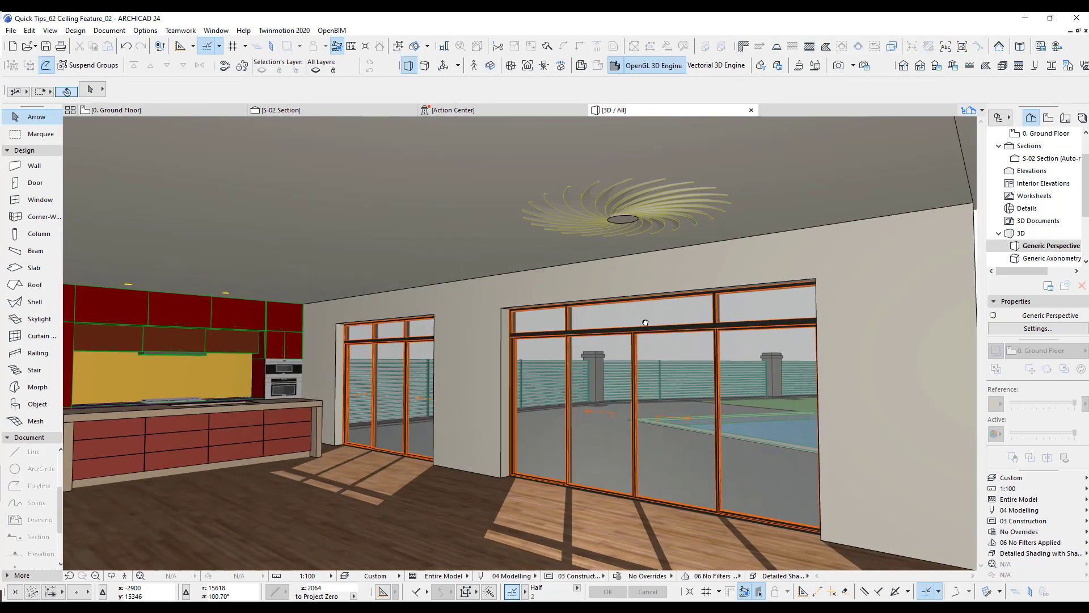
pyautogui.scroll(-2, 645, 322)
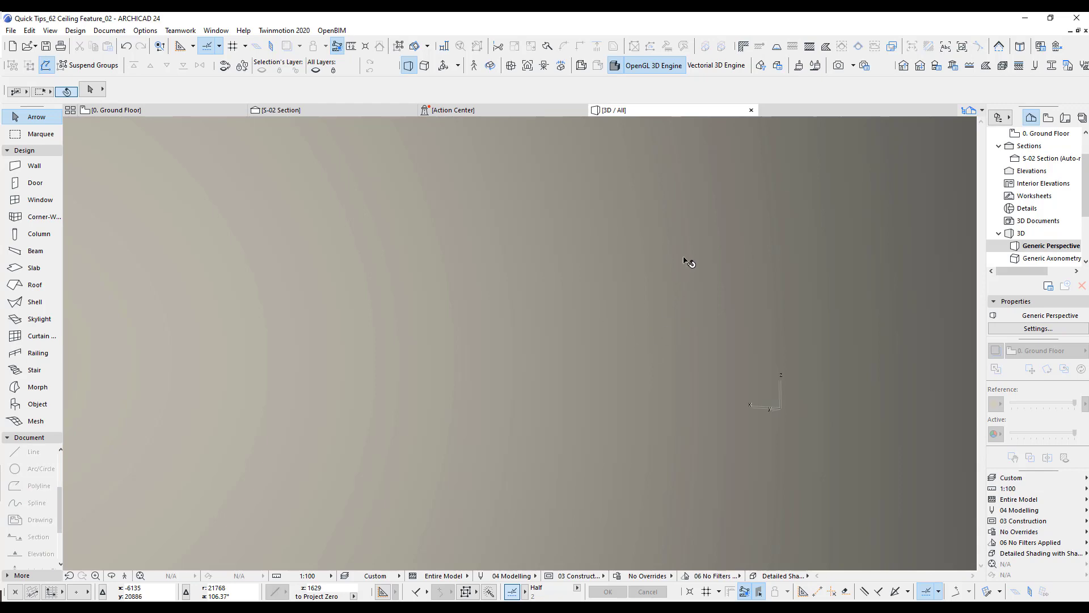
pyautogui.keyDown('shift'); pyautogui.moveTo(652, 299); pyautogui.dragTo(396, 308, button='middle'); pyautogui.keyUp('shift')
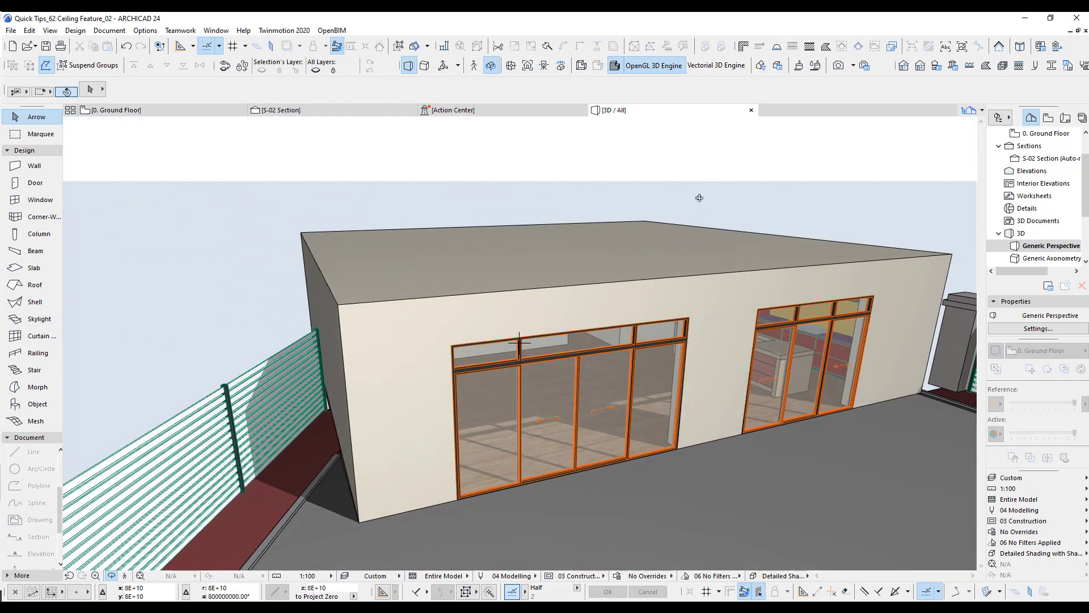
pyautogui.keyDown('shift'); pyautogui.moveTo(561, 358); pyautogui.dragTo(621, 432, button='middle'); pyautogui.keyUp('shift')
# Step: Open the Roof storey and delete the stray circle that is offset from the section line
pyautogui.press('F2')
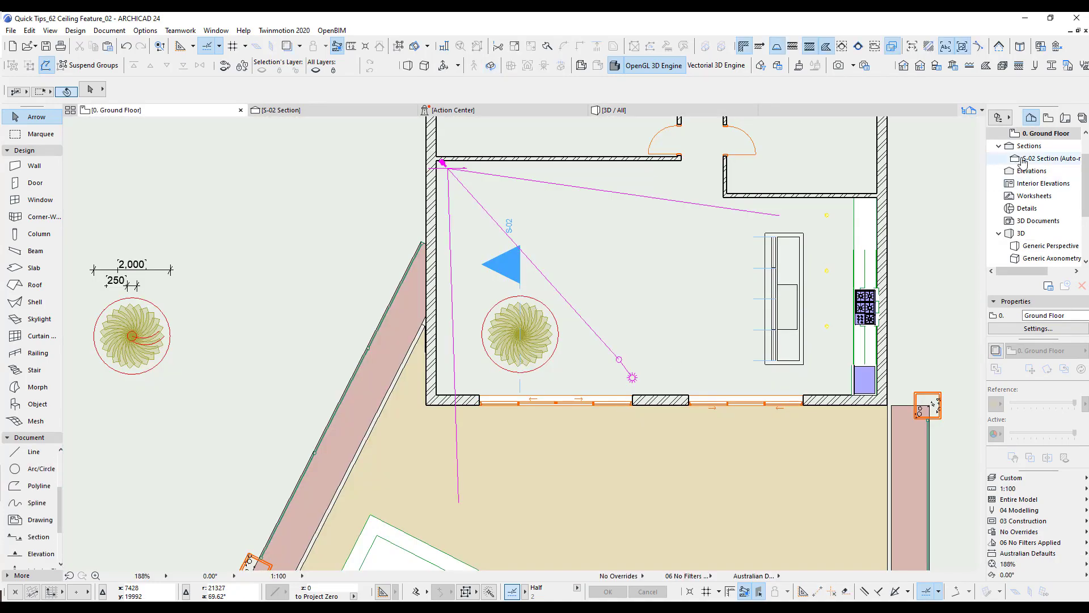
pyautogui.scroll(2, 1086, 173)
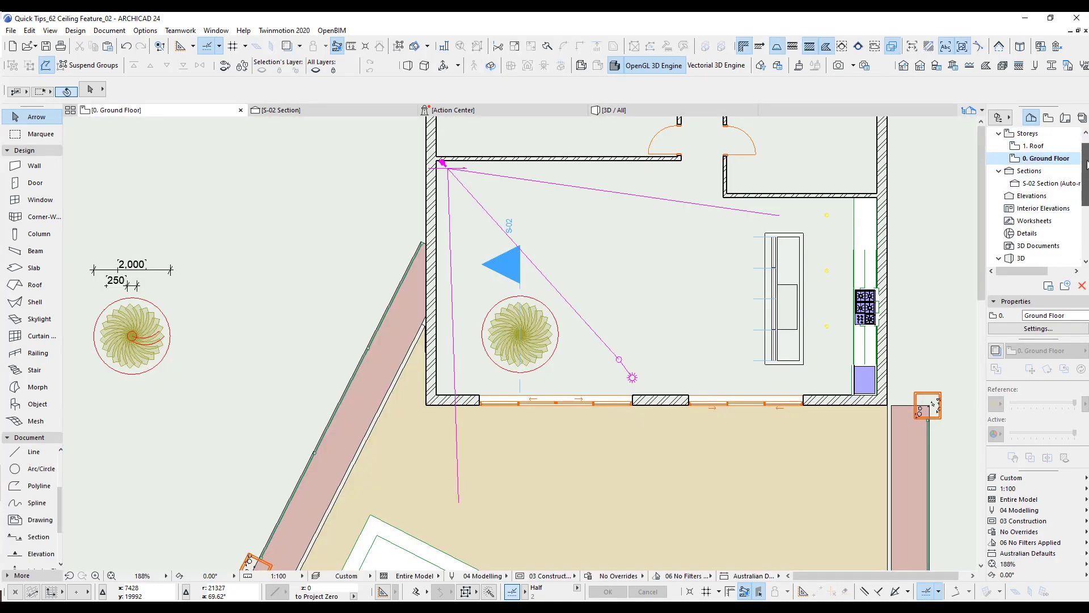
pyautogui.click(1055, 146)
pyautogui.doubleClick(1055, 146)
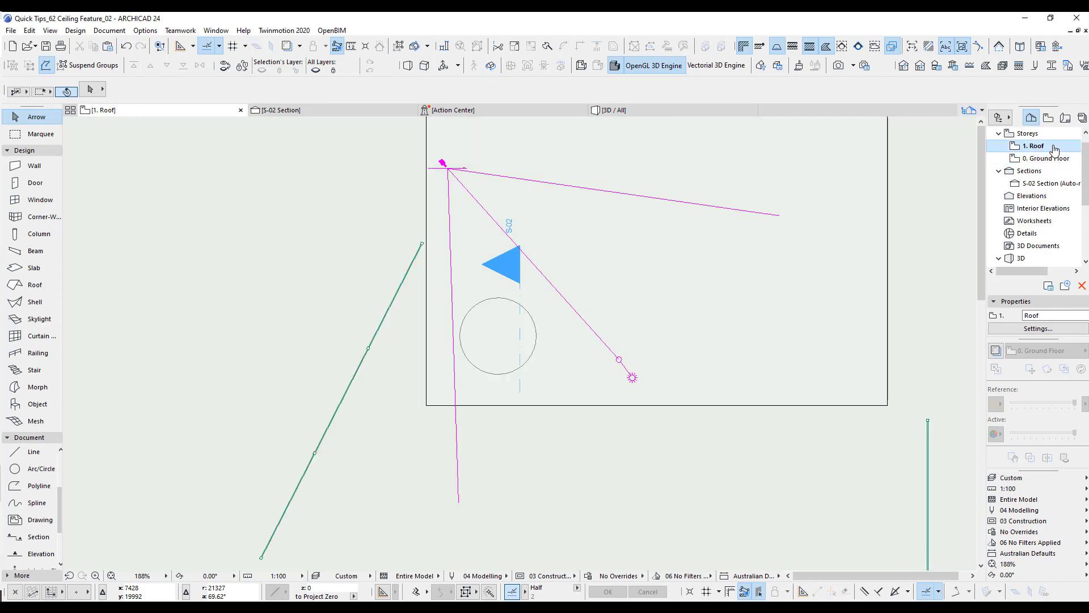
pyautogui.click(537, 335)
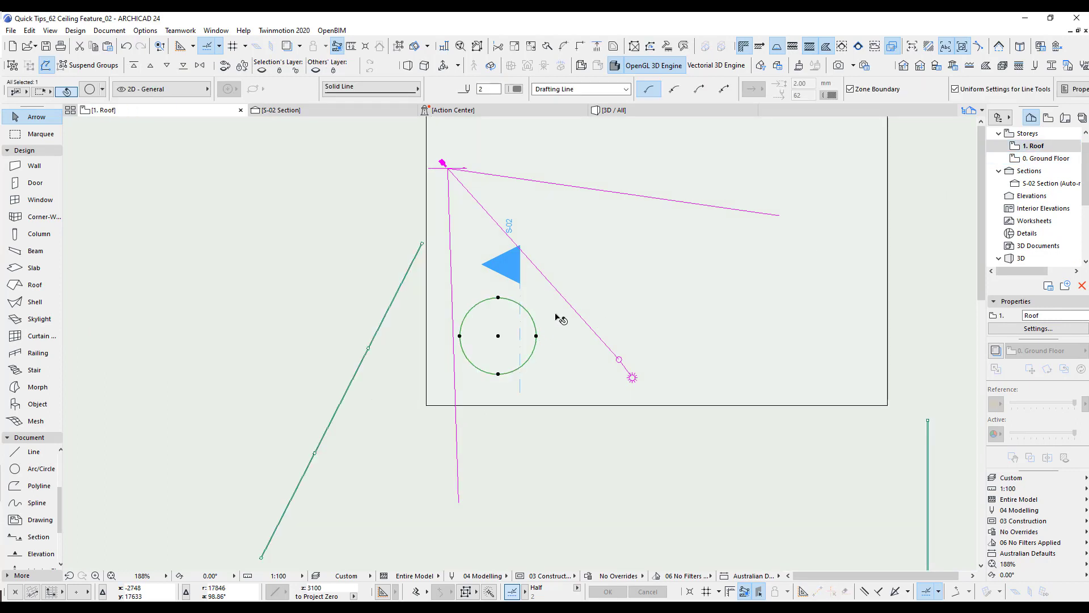
pyautogui.press('Delete')
# Step: Show the Ground Floor as trace reference and cut a circular hole in the ceiling slab along the feature's traced outer circle
pyautogui.rightClick(1018, 160)
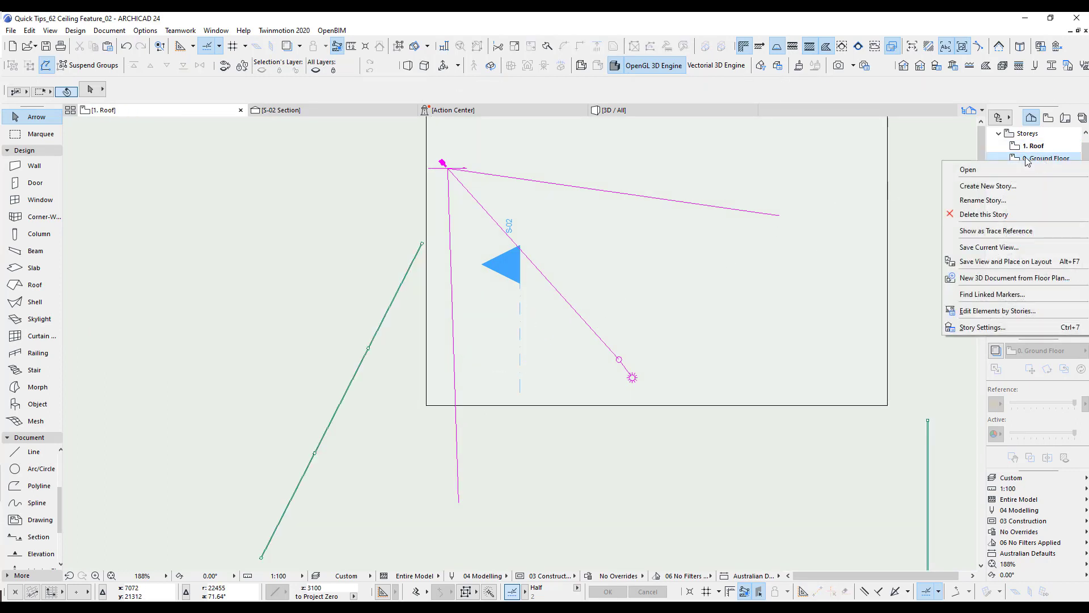
pyautogui.click(985, 231)
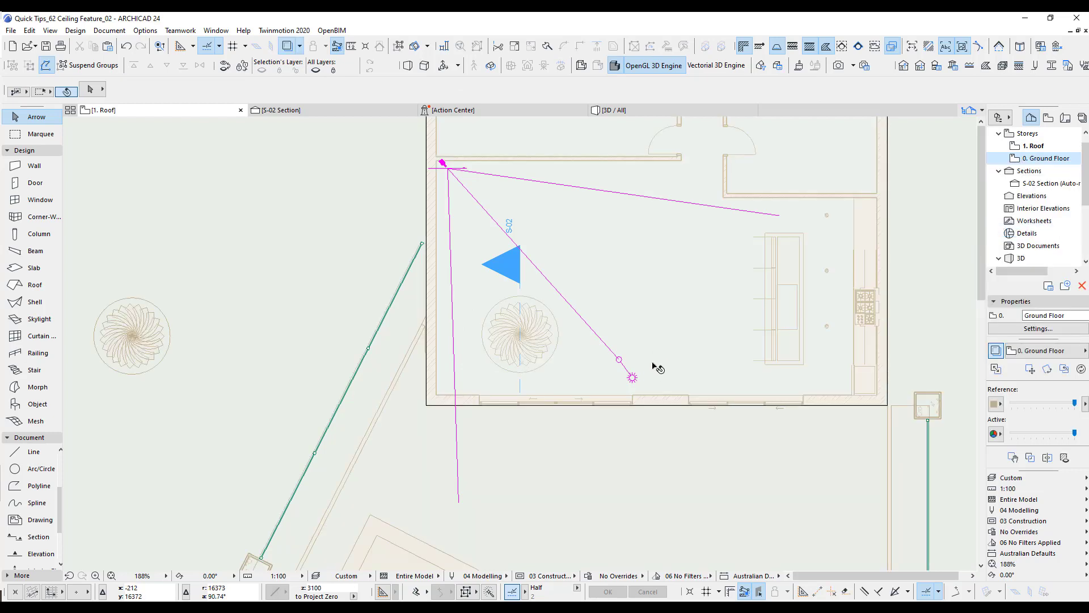
pyautogui.click(594, 277)
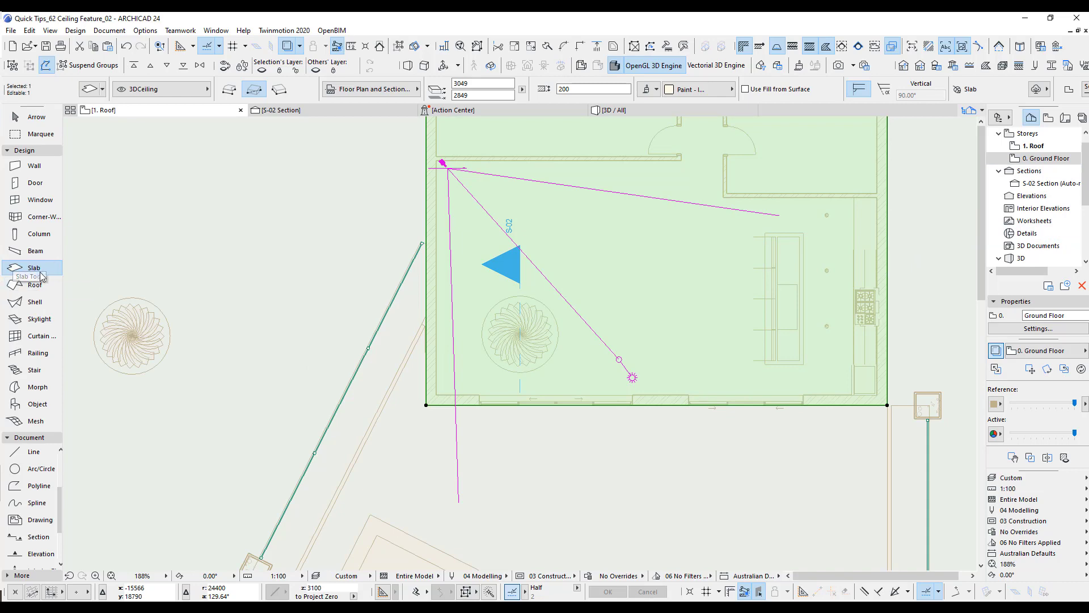
pyautogui.scroll(2, 570, 347)
pyautogui.scroll(2, 570, 347)
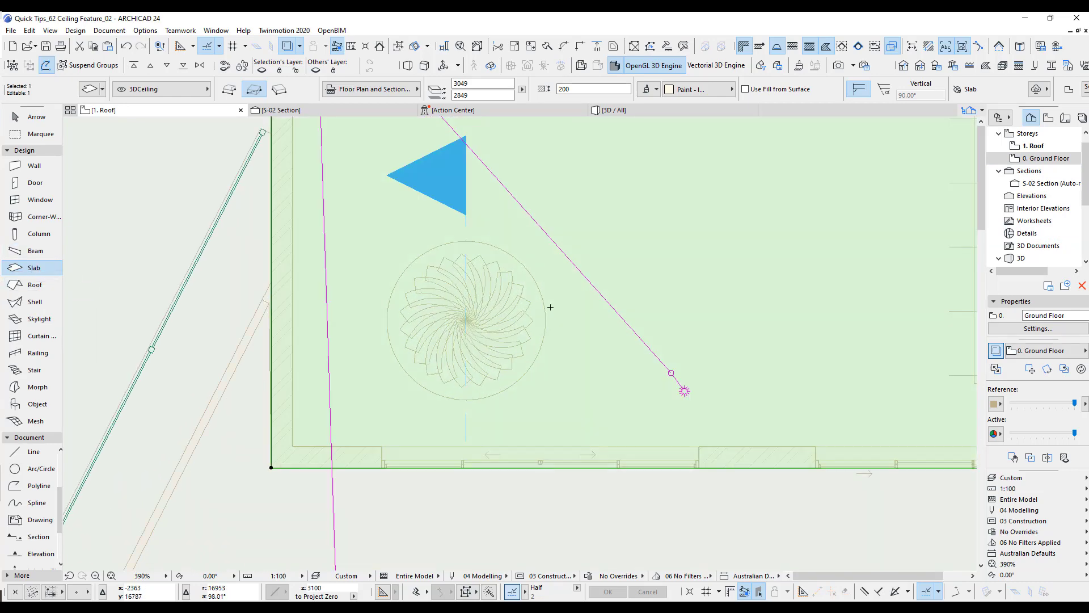
pyautogui.press('Escape')
# Step: Examine the new ceiling opening around the feature in 3D and in the S-02 section
pyautogui.press('F3')
pyautogui.moveTo(486, 226); pyautogui.dragTo(589, 393, button='middle')
pyautogui.click(309, 109)
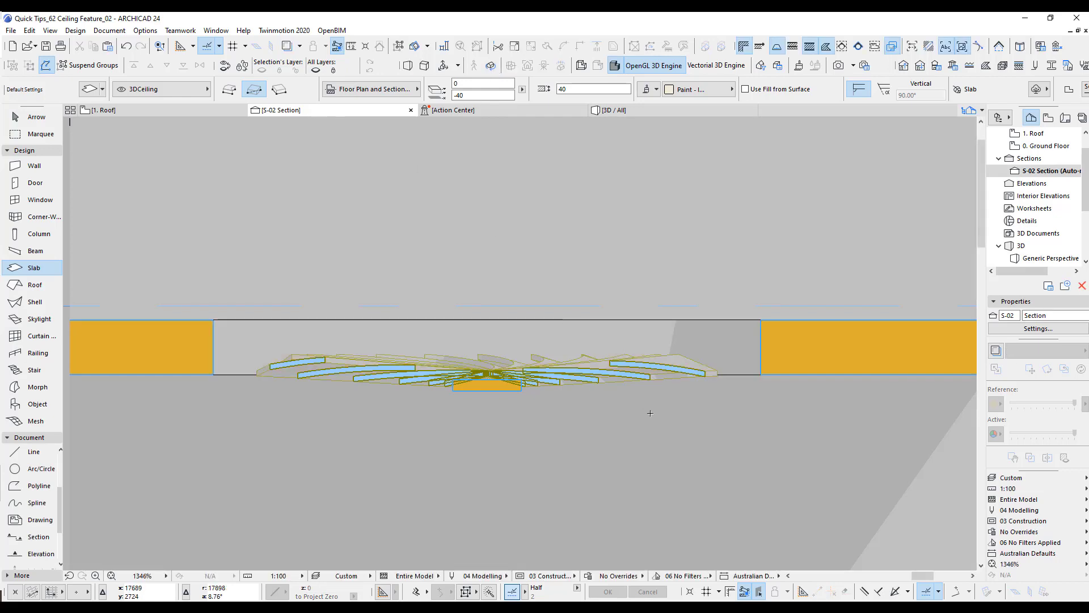
pyautogui.scroll(-3, 655, 414)
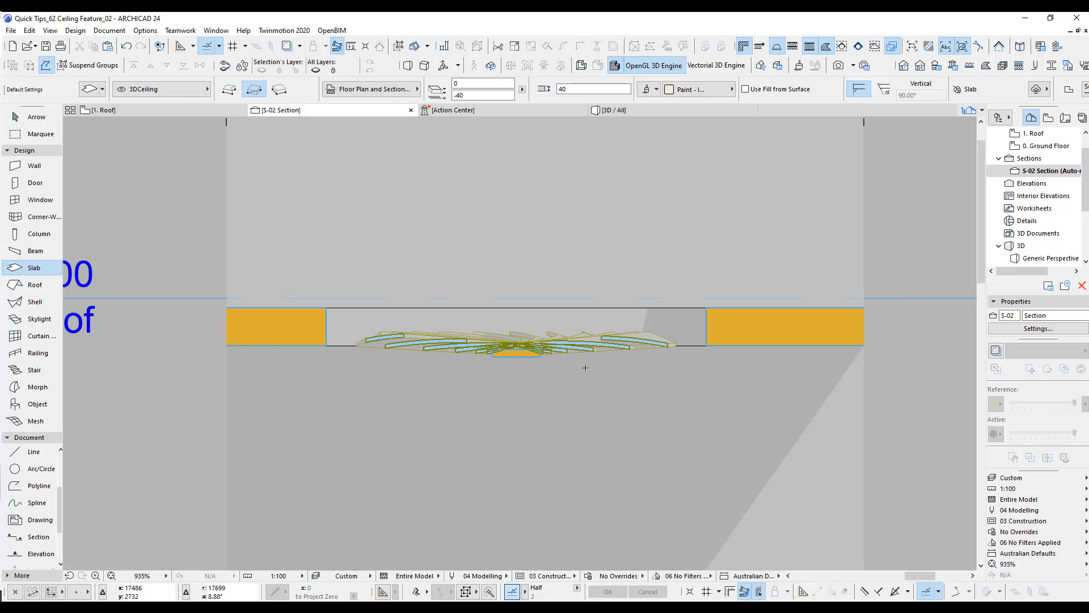
# Step: On the Roof storey, add a 100 mm thick slab with the ceiling slab's settings over the circular opening and check it in 3D and section
pyautogui.press('F2')
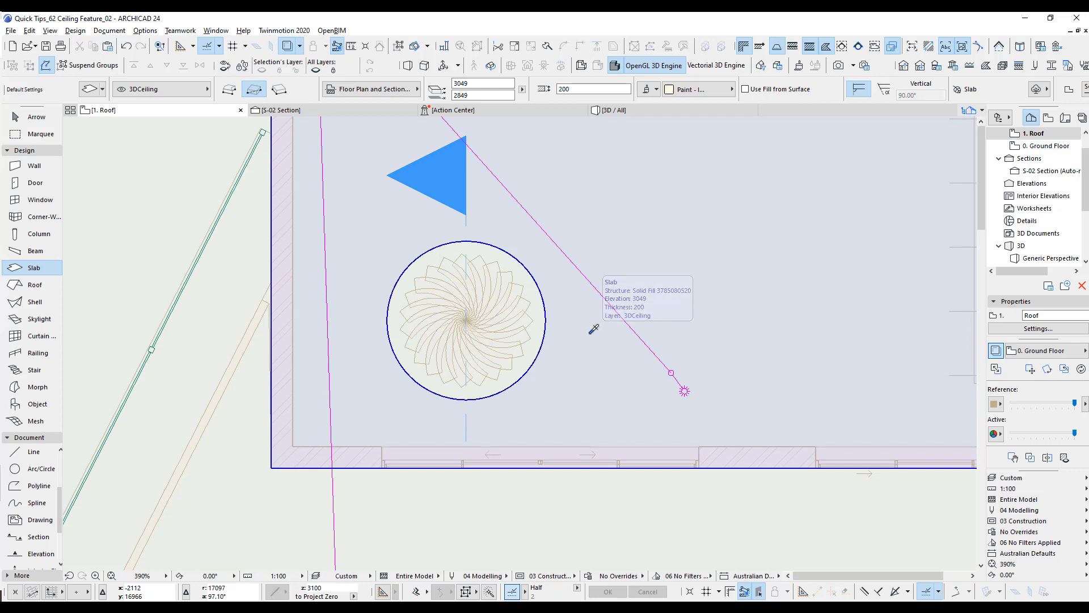
pyautogui.keyDown('alt'); pyautogui.click(594, 329); pyautogui.keyUp('alt')
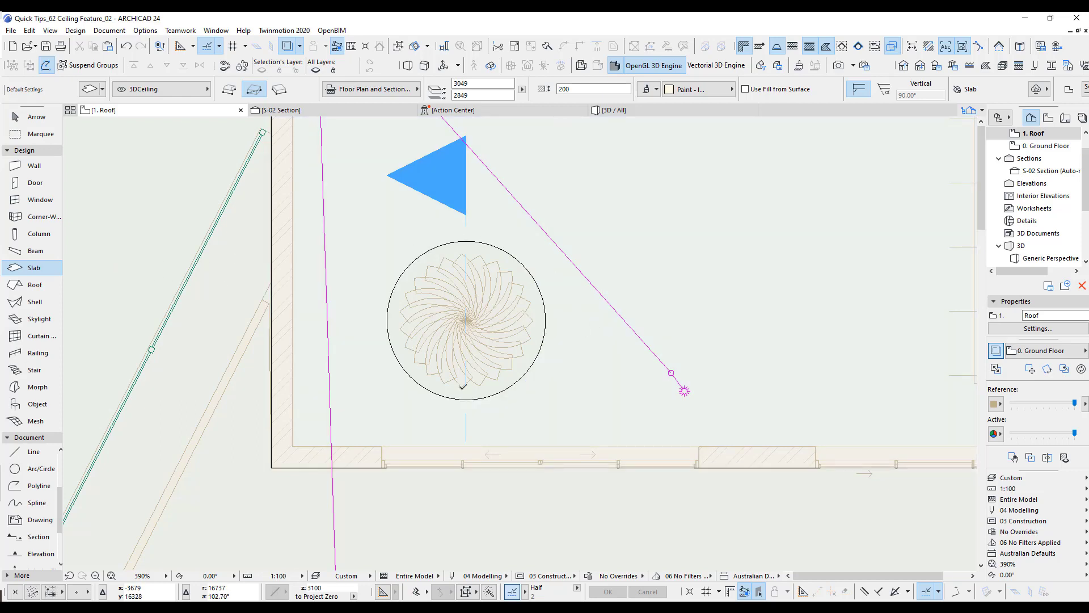
pyautogui.doubleClick(557, 89)
pyautogui.write('100')
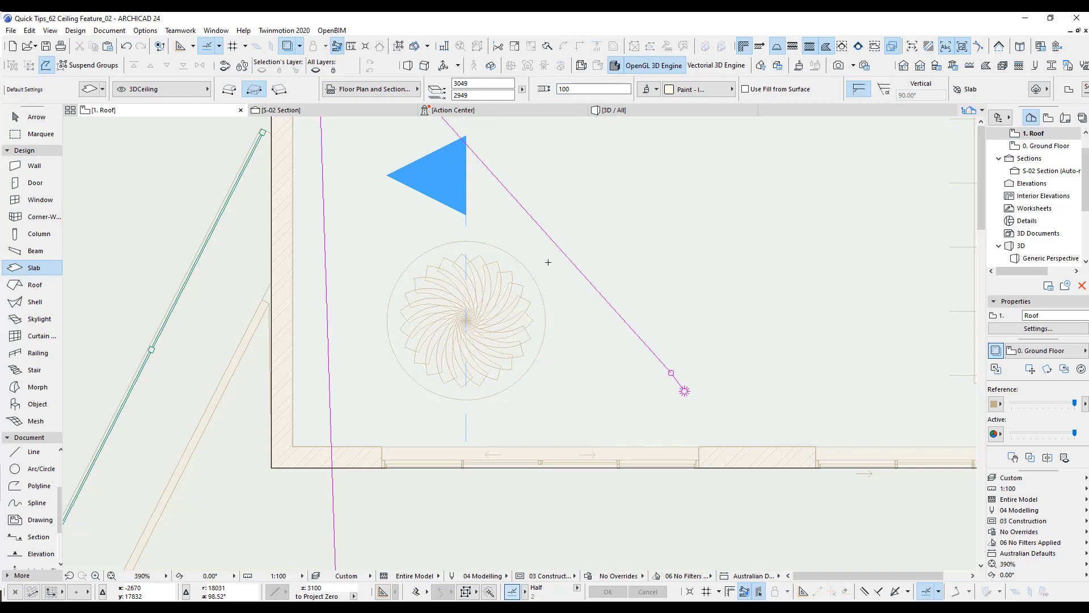
pyautogui.press('F3')
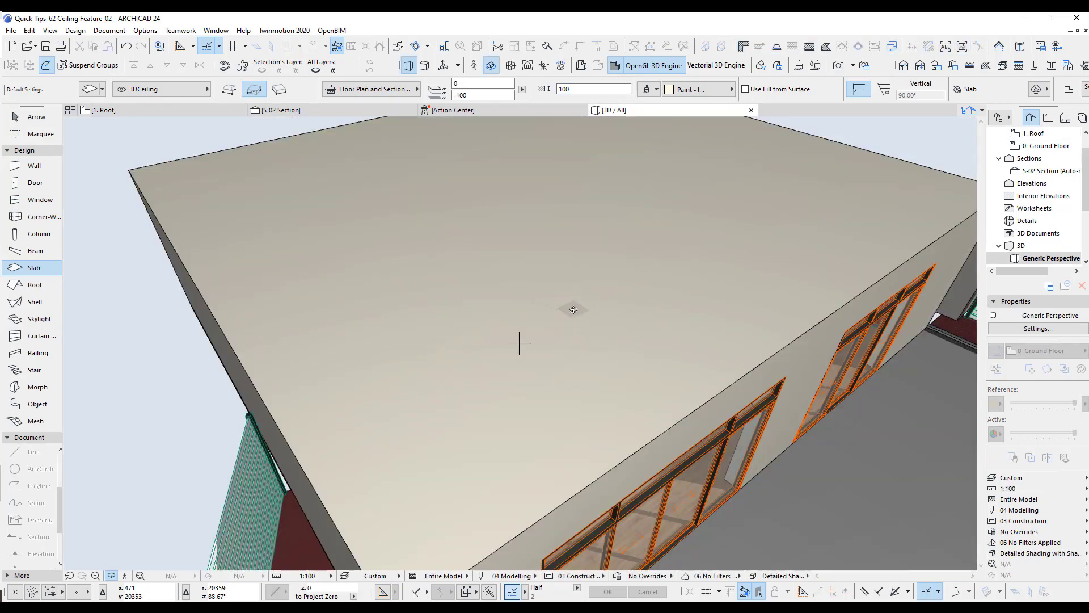
pyautogui.click(338, 110)
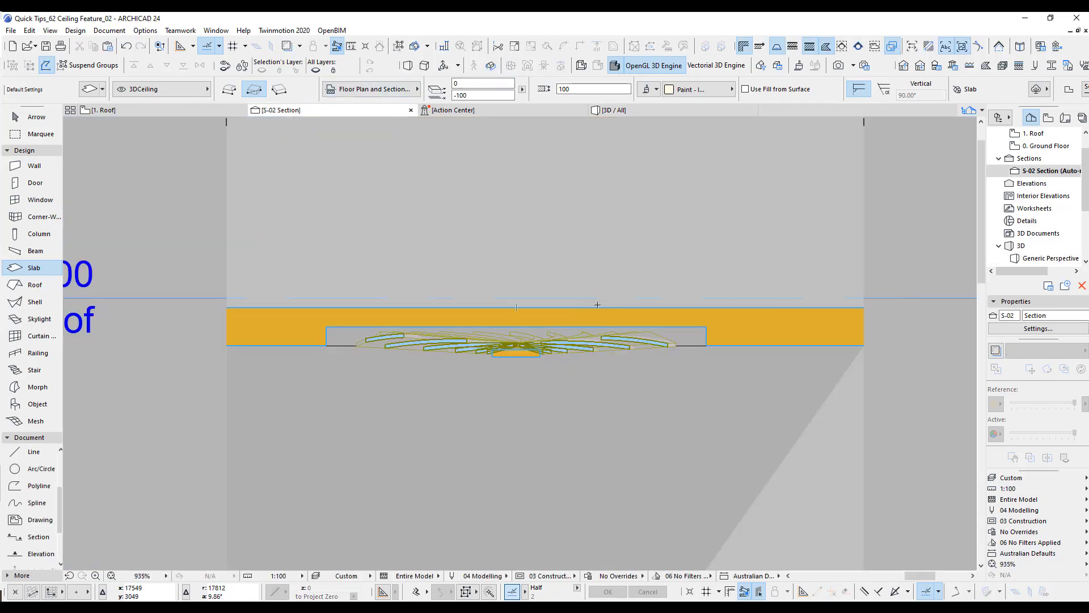
# Step: Open the 3D view from the camera on the Roof storey plan and examine the recessed spiral feature from inside the room
pyautogui.press('F2')
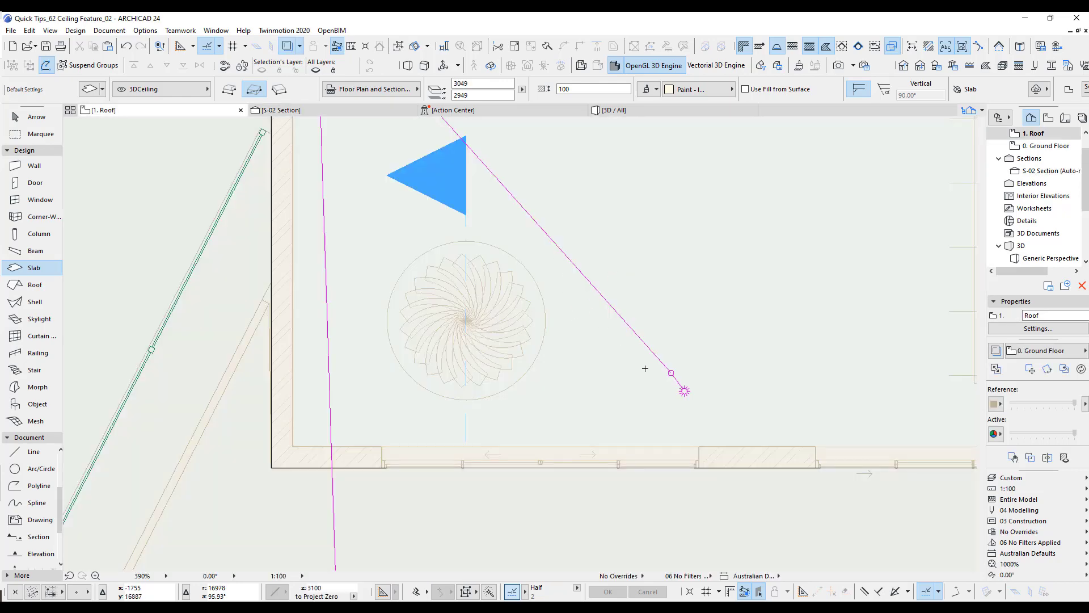
pyautogui.click(672, 373)
pyautogui.press('F3')
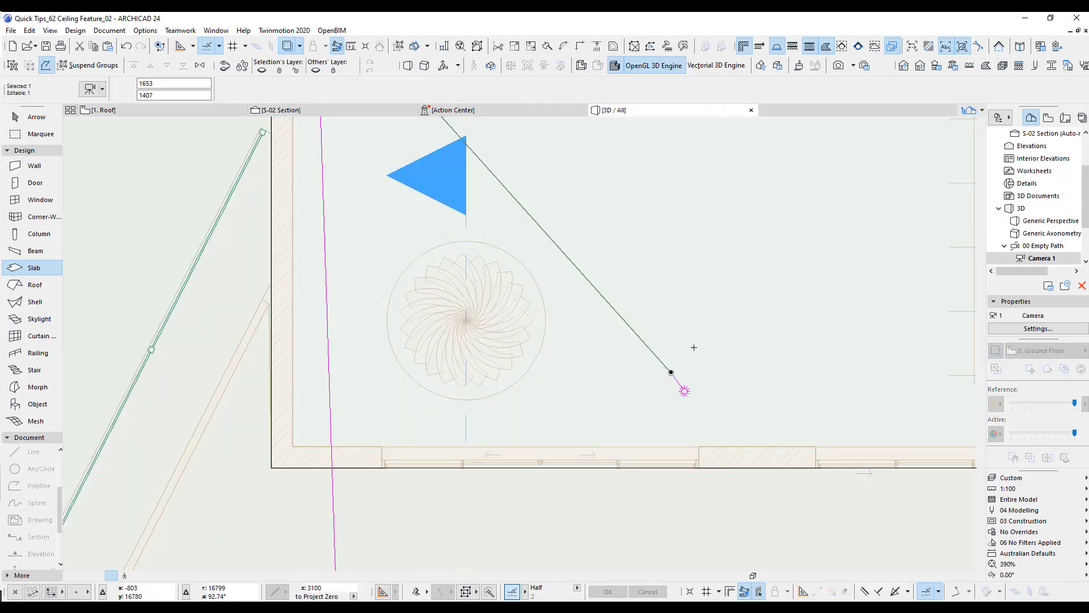
pyautogui.scroll(5, 593, 299)
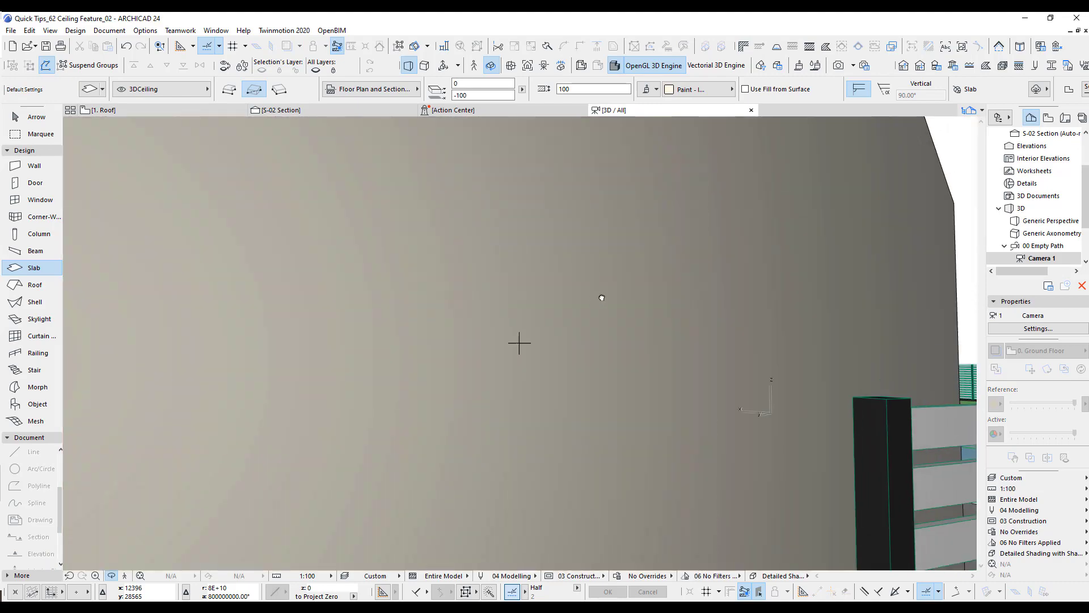
pyautogui.moveTo(608, 297); pyautogui.dragTo(825, 280, button='middle')
pyautogui.scroll(-5, 591, 307)
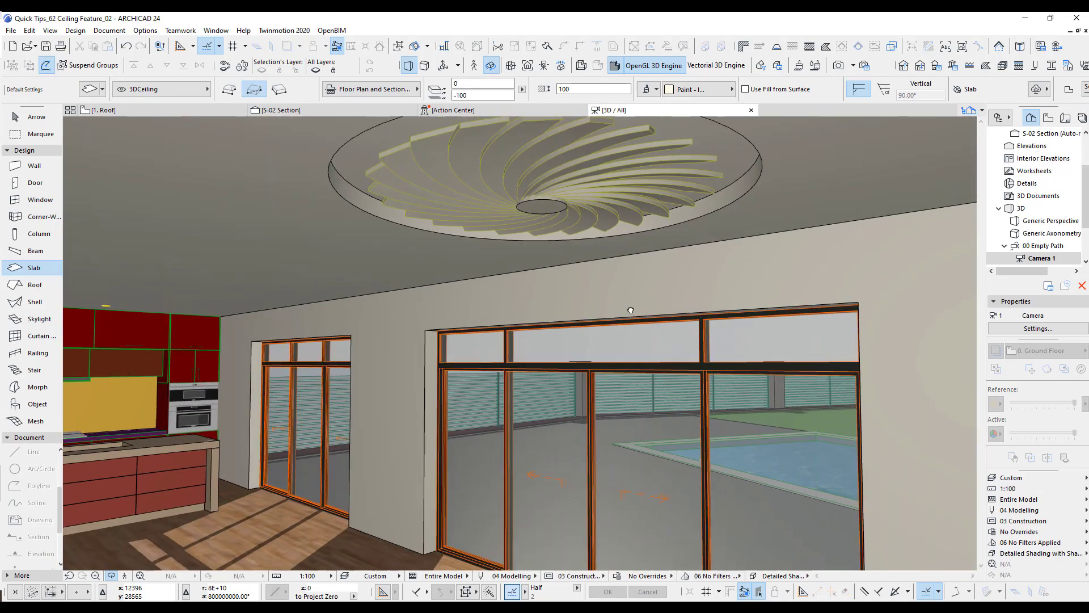
pyautogui.moveTo(568, 298); pyautogui.dragTo(580, 260)
pyautogui.moveTo(581, 260); pyautogui.dragTo(519, 343, button='middle')
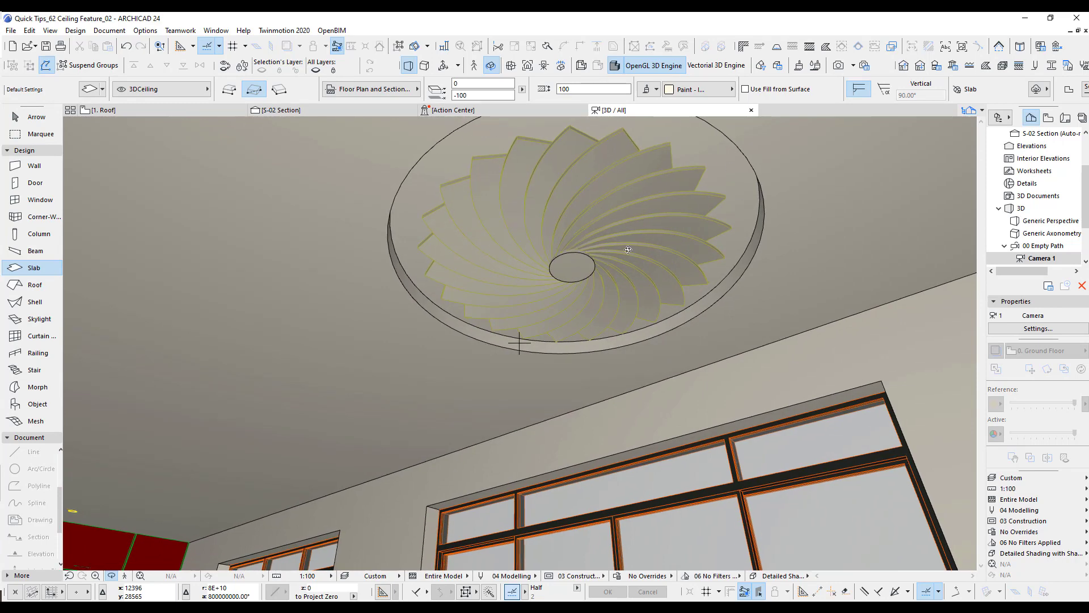
pyautogui.moveTo(628, 248); pyautogui.dragTo(694, 194, button='middle')
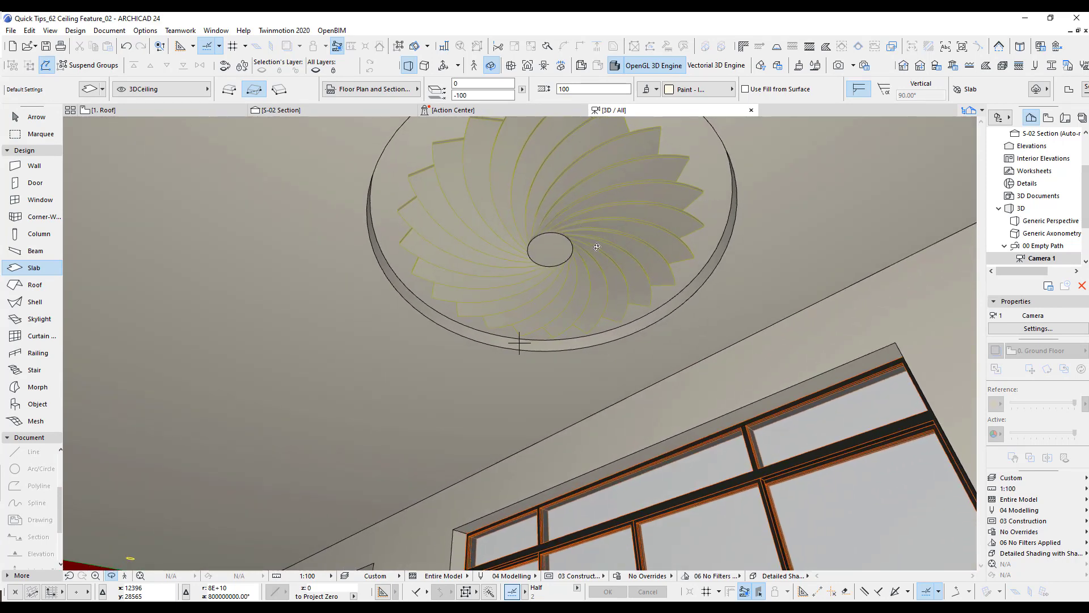
pyautogui.moveTo(597, 247); pyautogui.dragTo(615, 283, button='middle')
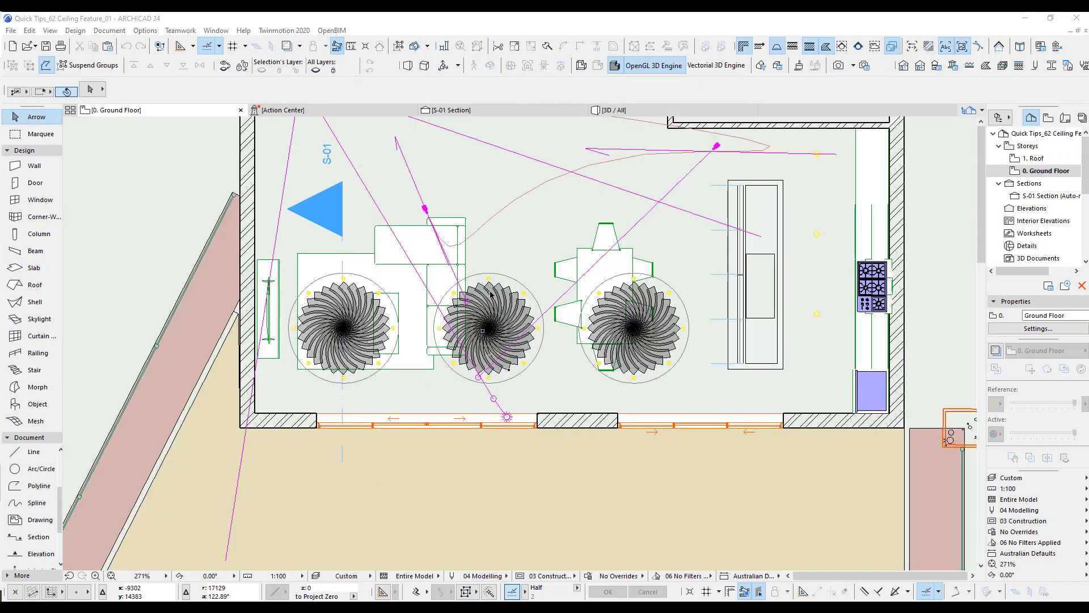
# Step: In the Ceiling Feature_01 project, select the living-room camera on the ground floor plan and examine the three ceiling features in its 3D view
pyautogui.moveTo(491, 294); pyautogui.dragTo(532, 355, button='middle')
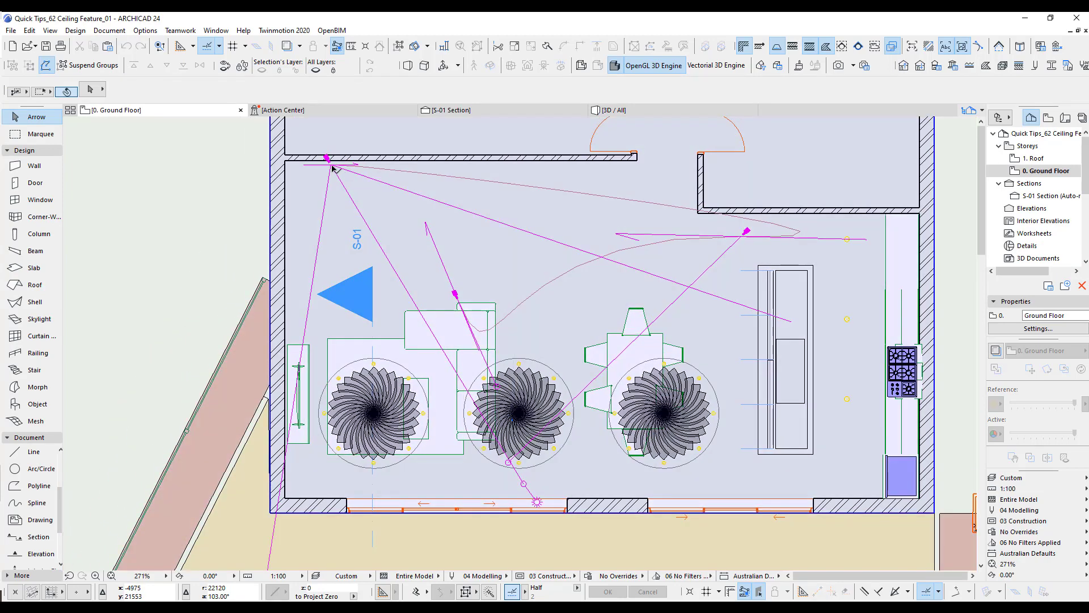
pyautogui.click(332, 165)
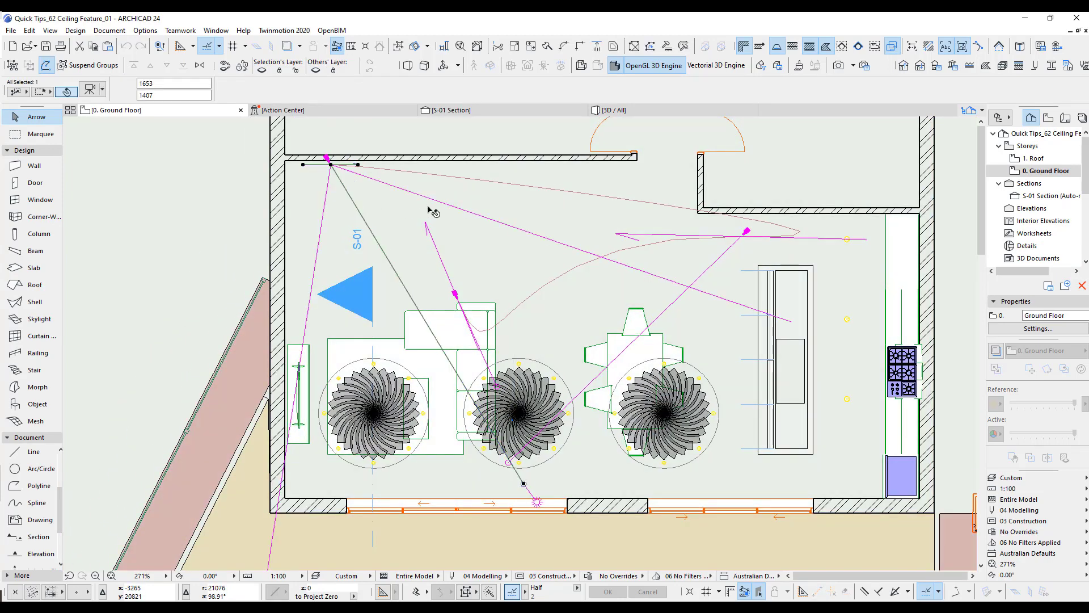
pyautogui.press('F3')
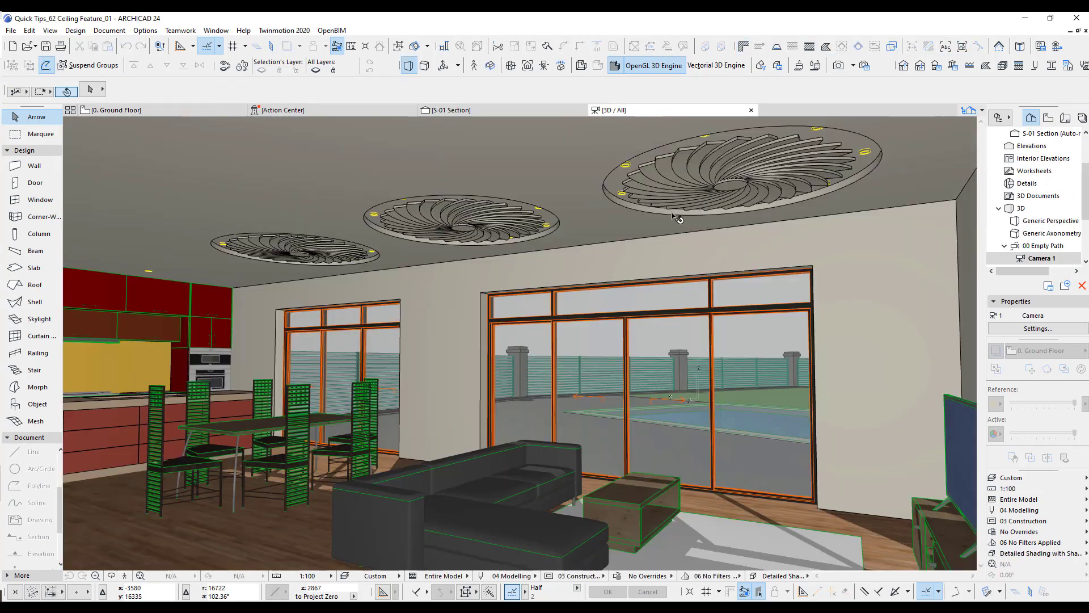
pyautogui.moveTo(676, 217); pyautogui.dragTo(629, 205, button='middle')
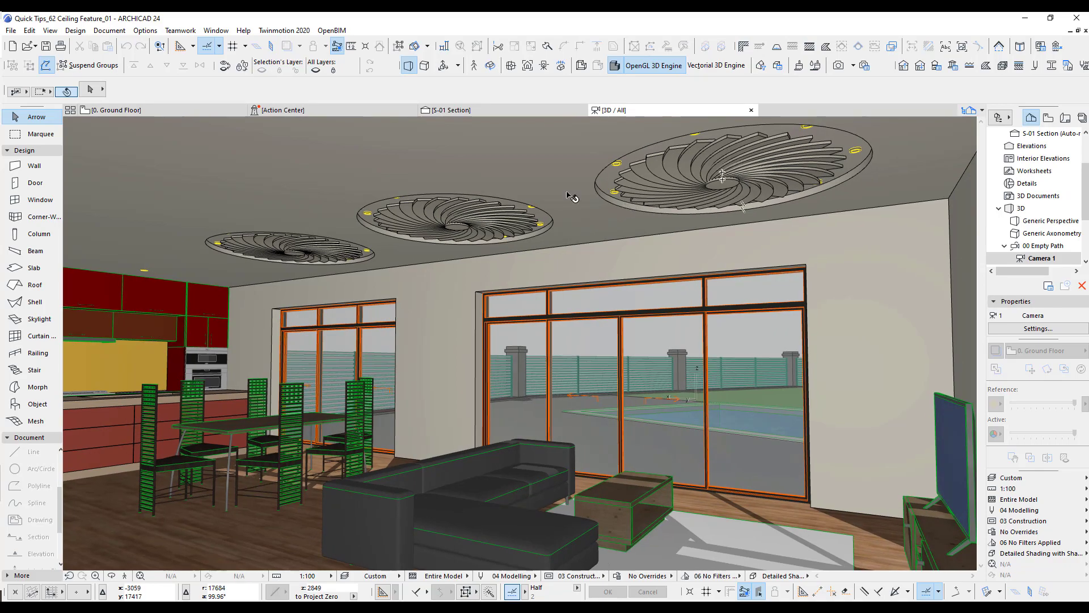
pyautogui.scroll(3, 564, 196)
pyautogui.press('o')
pyautogui.moveTo(535, 286); pyautogui.dragTo(423, 125)
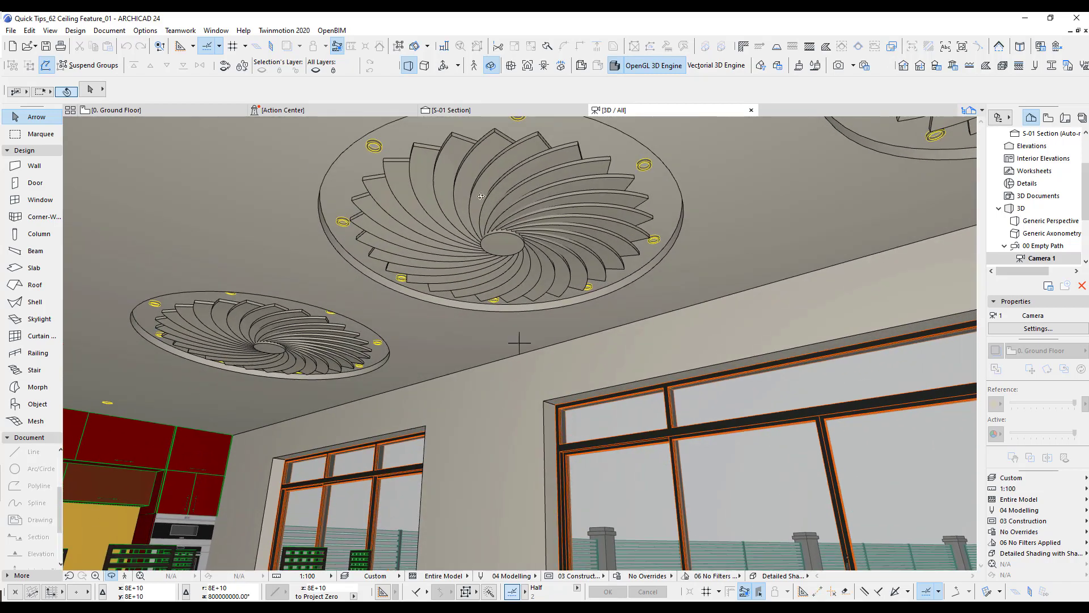
pyautogui.moveTo(462, 311); pyautogui.dragTo(496, 423)
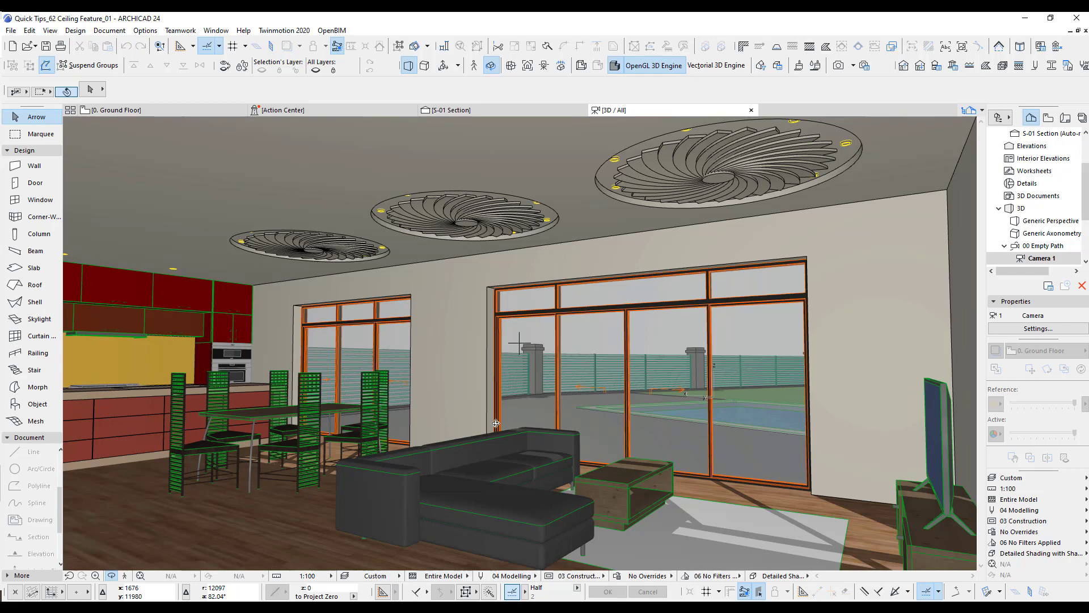